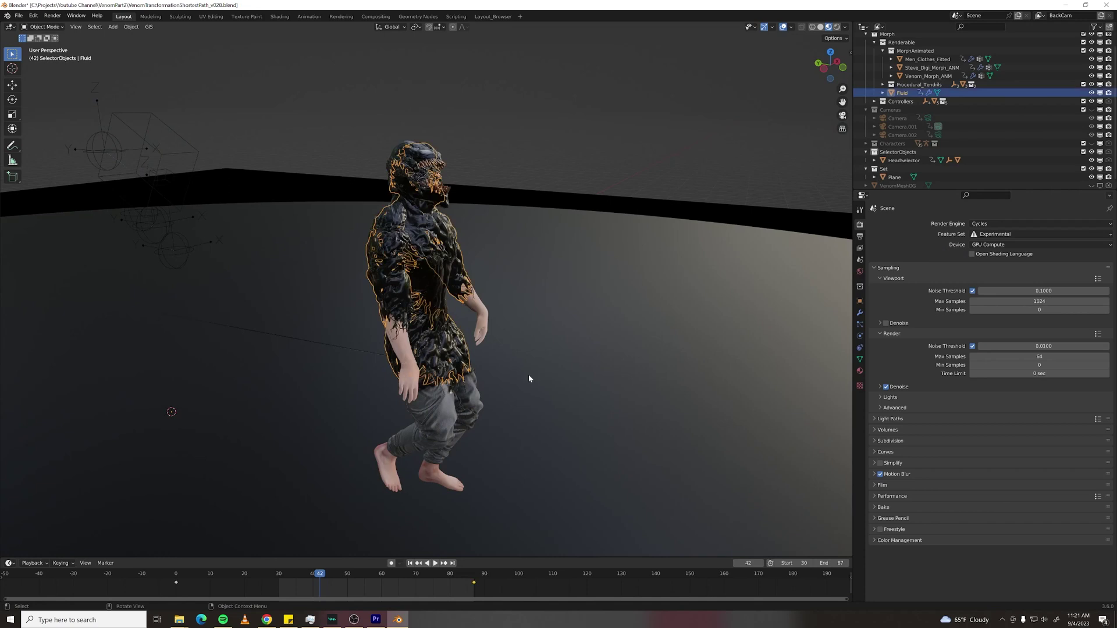
Step: Select the chest tendrils, then the Venom_Morph_ANM morph mesh, and orbit to inspect it
middle_click_drag(528, 378, 577, 241)
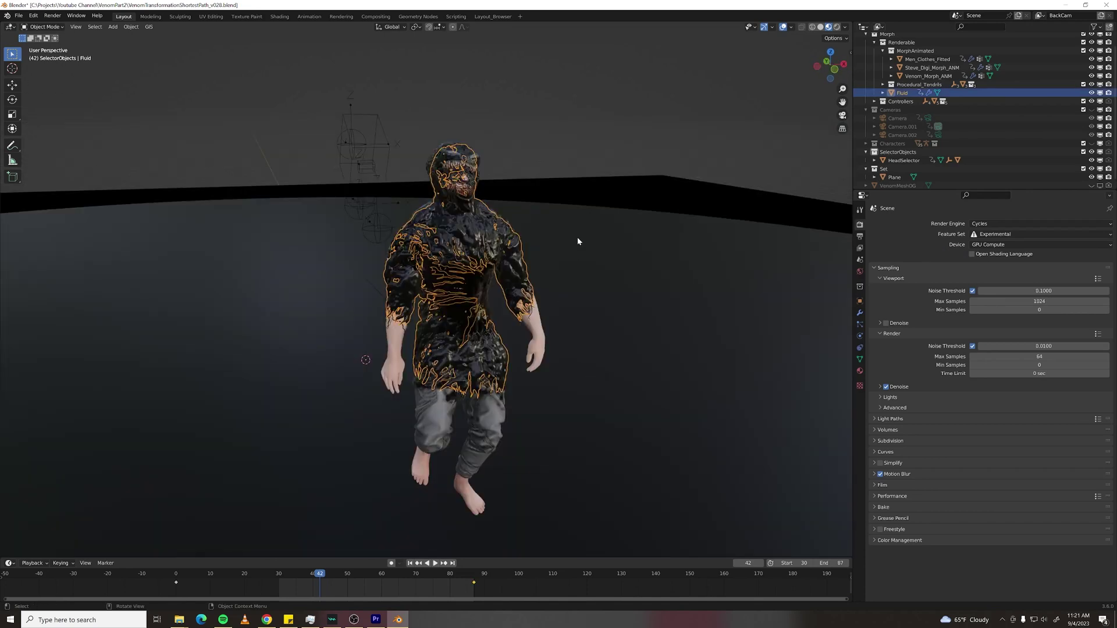
left_click(539, 148)
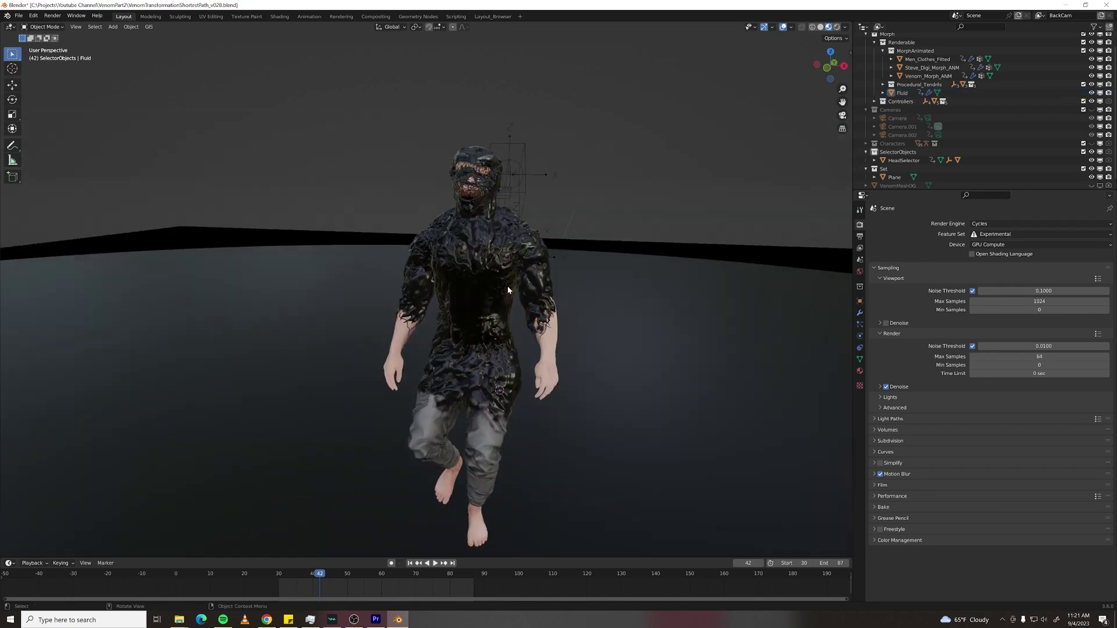
left_click(507, 285)
scroll(609, 393, "up", 2)
left_click(604, 368)
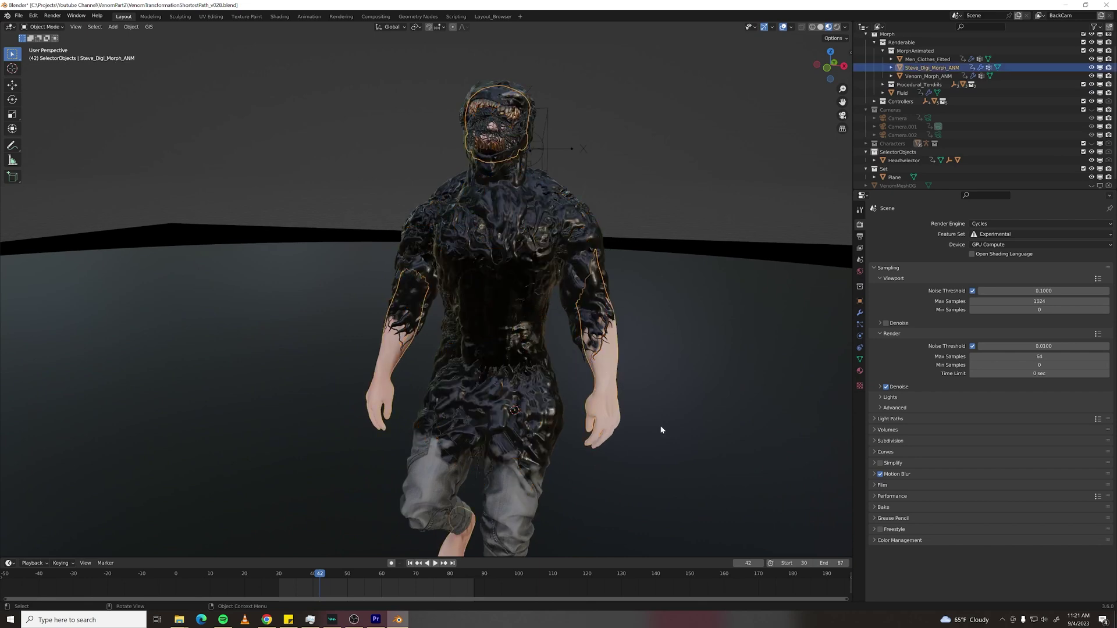
scroll(663, 425, "down", 1)
mouse_move(664, 424)
middle_mouse_down()
mouse_move(588, 427)
mouse_move(653, 425)
middle_mouse_up()
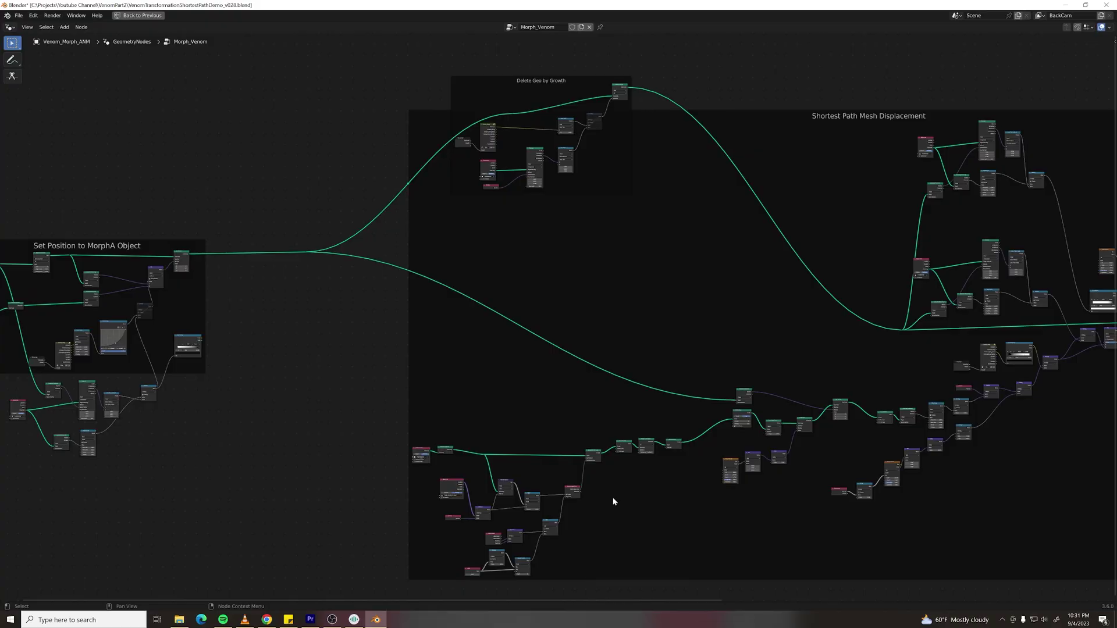
Step: Pan across the Set Position to MorphA Object and Shortest Path Mesh Displacement frames
middle_click_drag(322, 462, 492, 462)
middle_click_drag(883, 504, 546, 479)
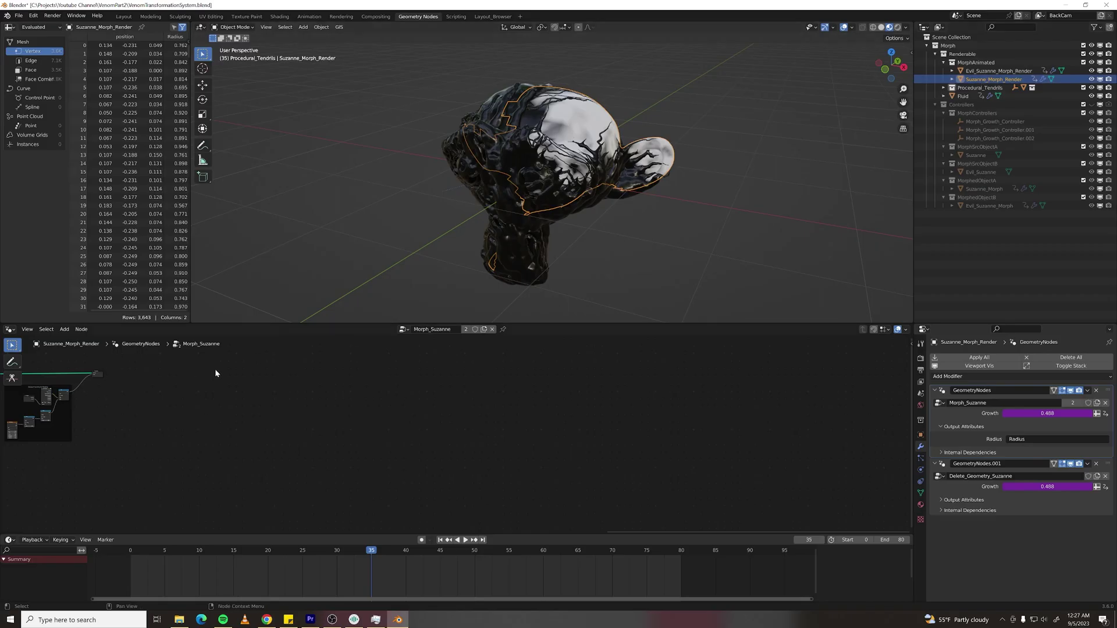
Step: Show Evil_Suzanne_Morph_Render's Morph_EvilSuzanne node tree with all its frames in view
middle_click_drag(215, 372, 466, 395)
middle_click_drag(592, 401, 651, 414)
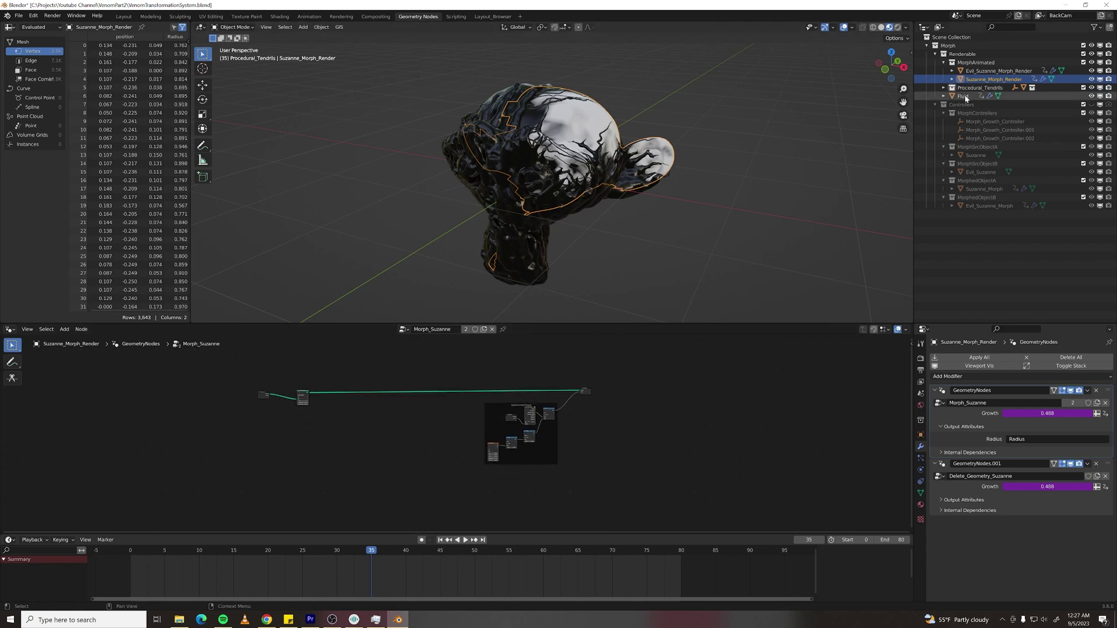
left_click(990, 71)
scroll(646, 436, "down", 3)
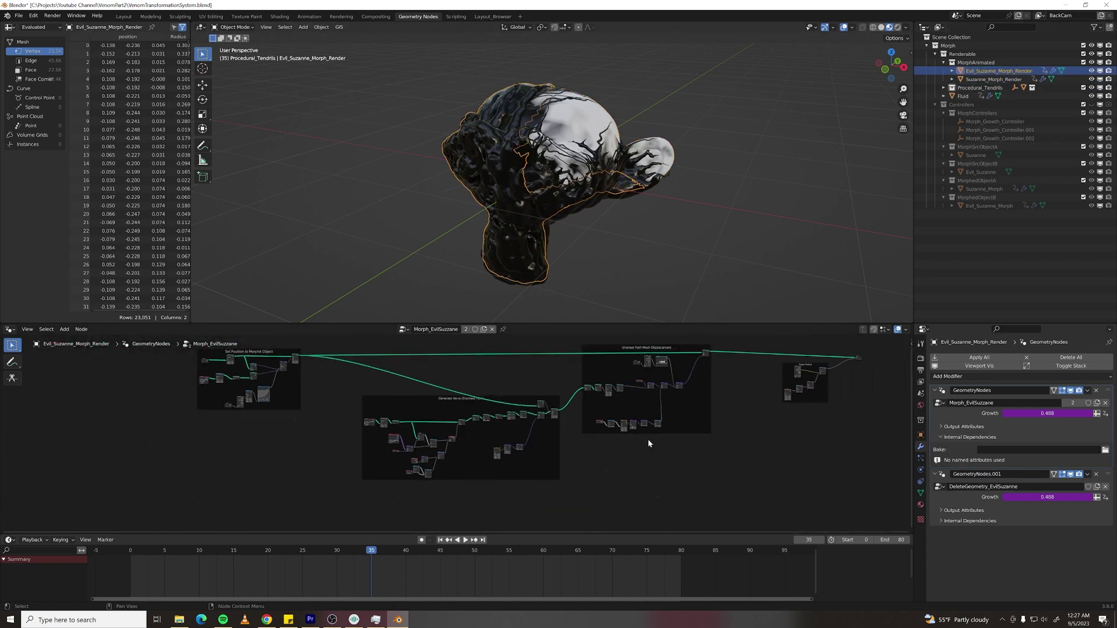
middle_click_drag(647, 441, 630, 461)
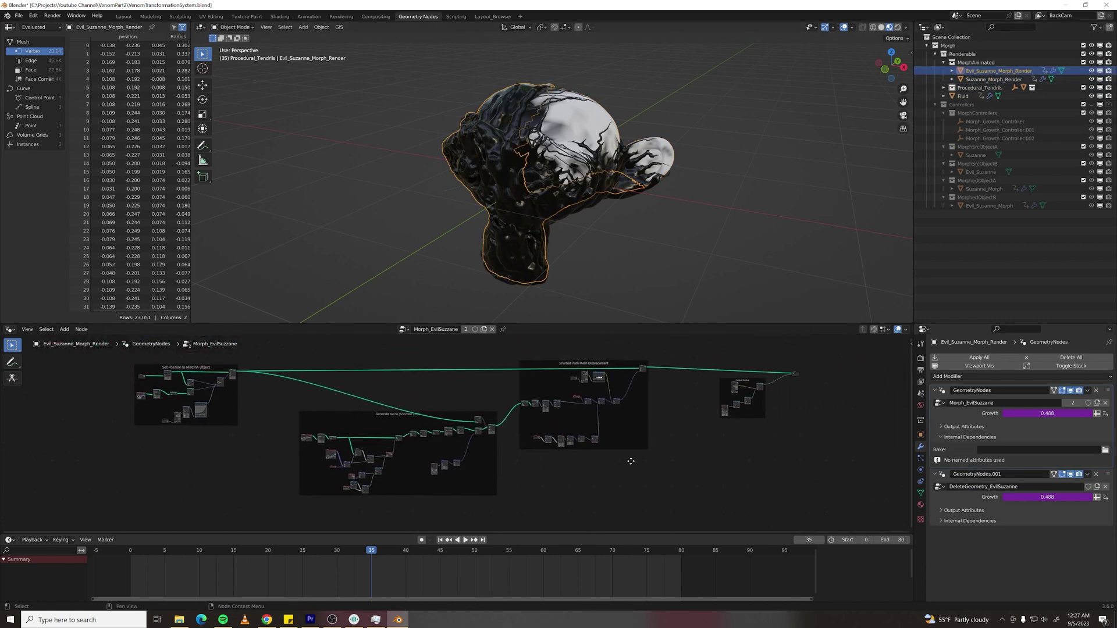
scroll(372, 455, "up", 7)
Step: Examine the nodes inside the Generate Veins frame
middle_click_drag(393, 465, 462, 420)
scroll(462, 420, "down", 1)
scroll(462, 420, "up", 1)
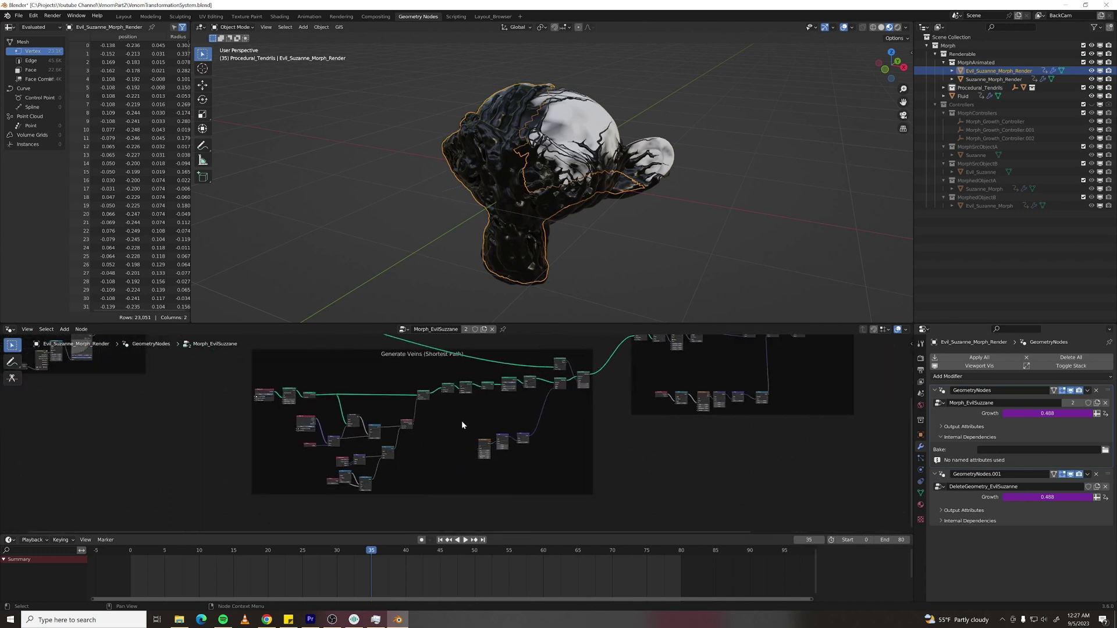
middle_click_drag(616, 441, 406, 512)
scroll(570, 480, "down", 4)
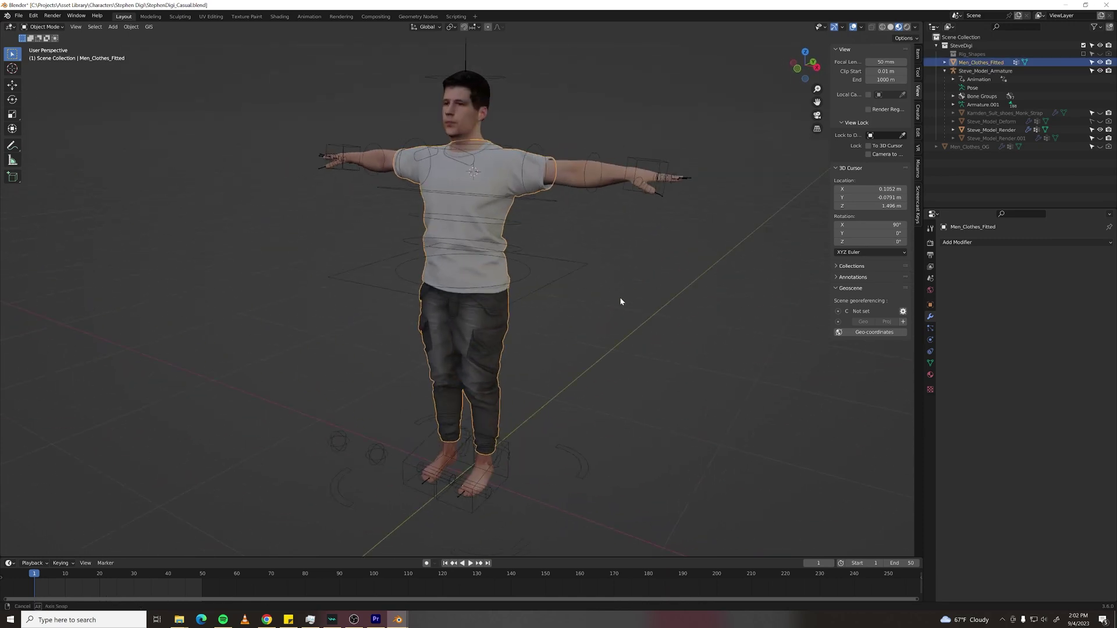
Step: Add a Data Transfer modifier to Men_Clothes_Fitted with Vertex Groups vertex data enabled
left_click(1041, 243)
left_click(877, 266)
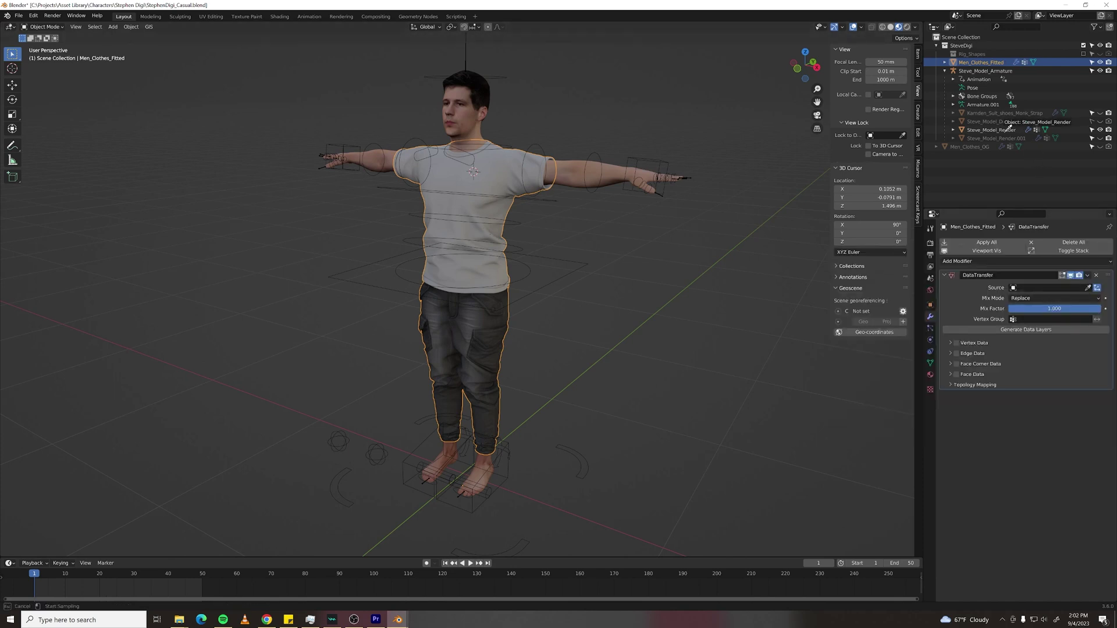
left_click(950, 343)
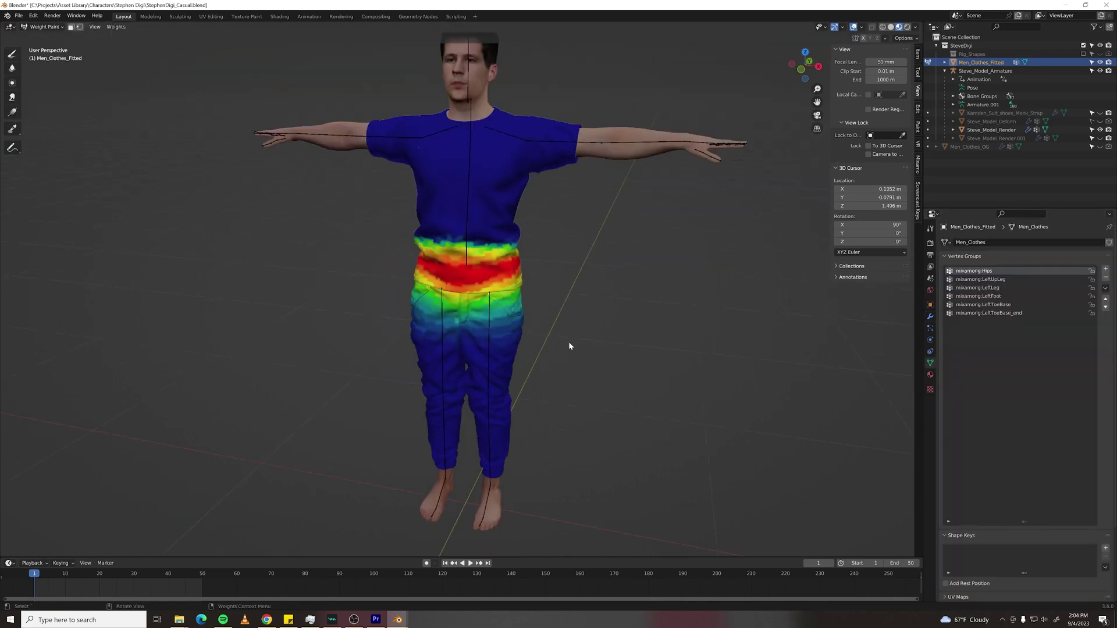
Step: Inspect the transferred vertex-group weights on the trousers
scroll(568, 337, "up", 5)
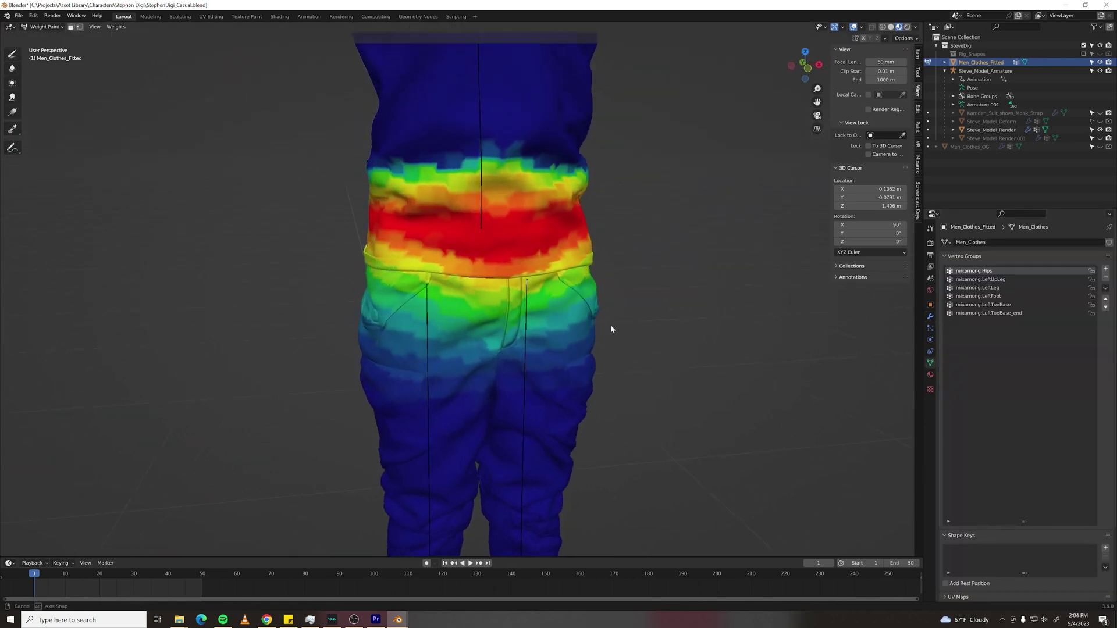
mouse_move(611, 326)
middle_mouse_down()
mouse_move(662, 315)
mouse_move(597, 320)
middle_mouse_up()
scroll(662, 315, "up", 2)
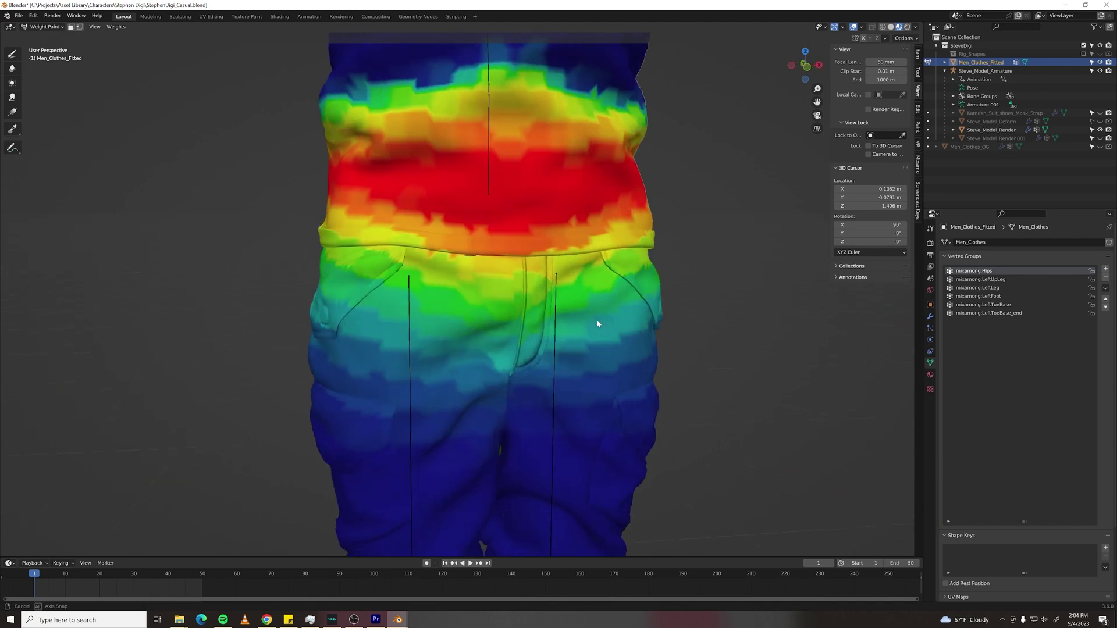
scroll(573, 324, "down", 3)
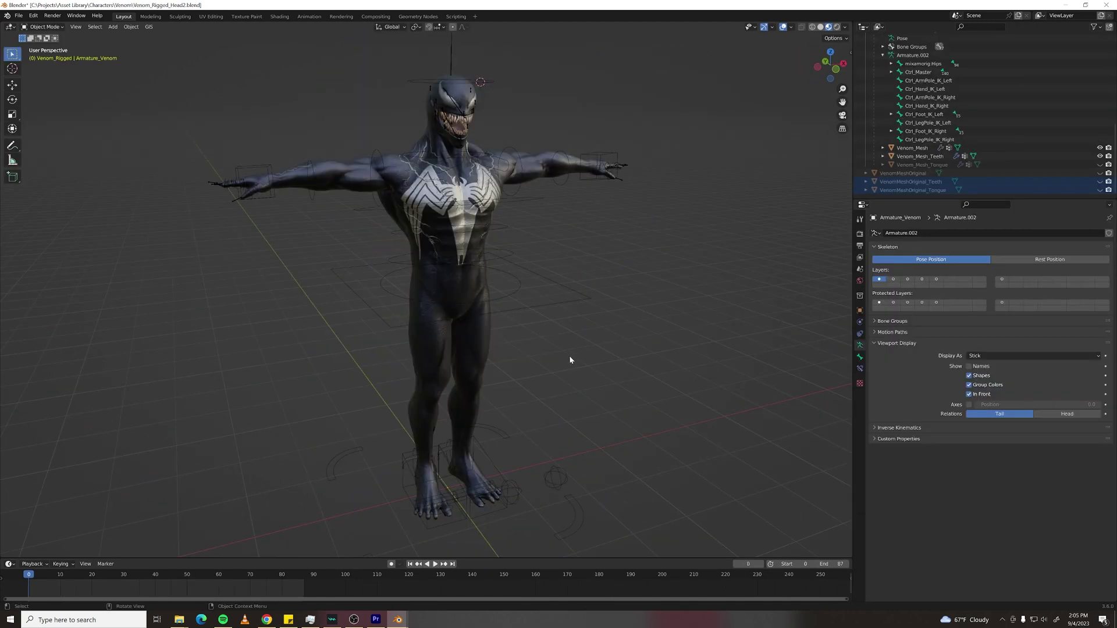
Step: Scale the whole Venom rig to a new size with the master control
middle_click_drag(570, 359, 491, 346)
left_click(486, 349)
middle_click_drag(585, 355, 561, 356)
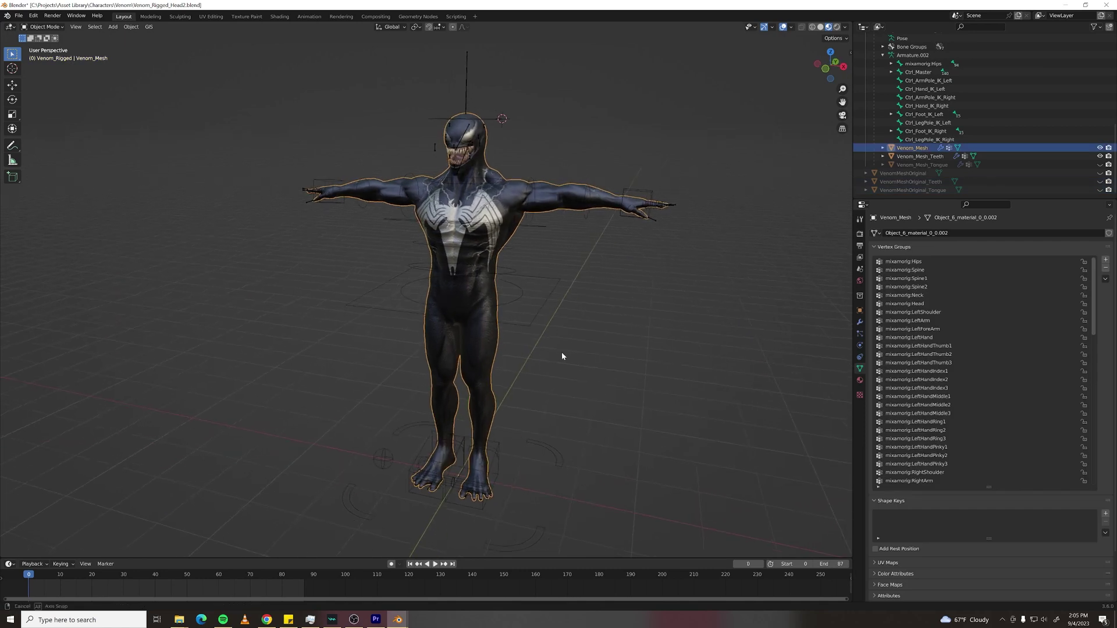
left_click(561, 356)
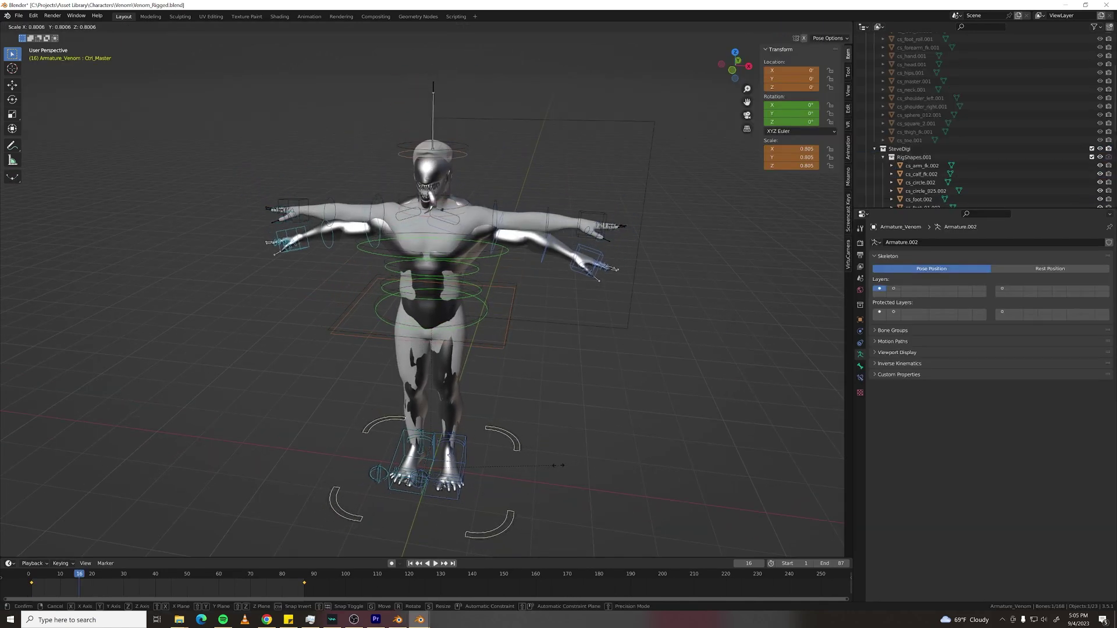
left_click(600, 461)
Step: Rotate the Ctrl_Arm_FK_Left arm control, then scale the active bone
scroll(553, 217, "up", 3)
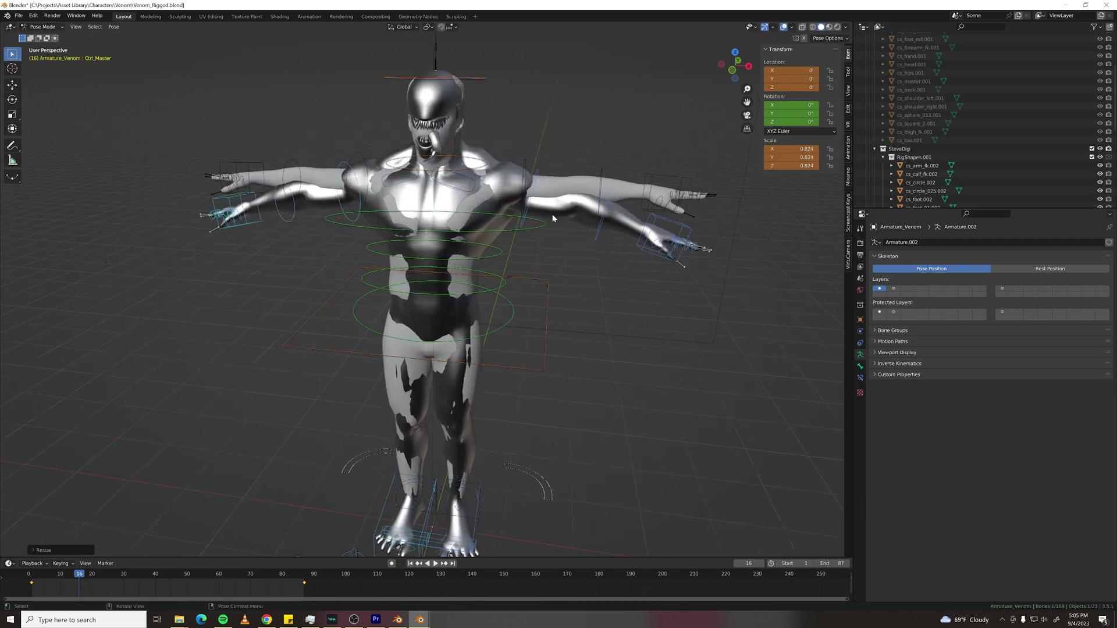
middle_click_drag(542, 183, 616, 221, "shift")
left_click(508, 229)
key("r")
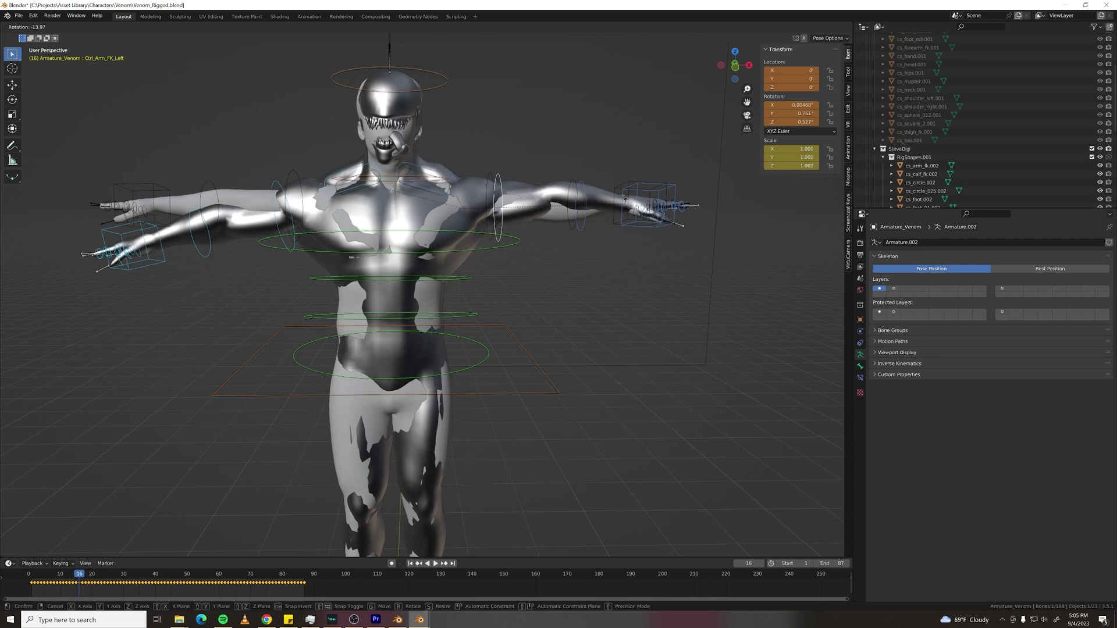
middle_click_drag(456, 216, 489, 245, "shift")
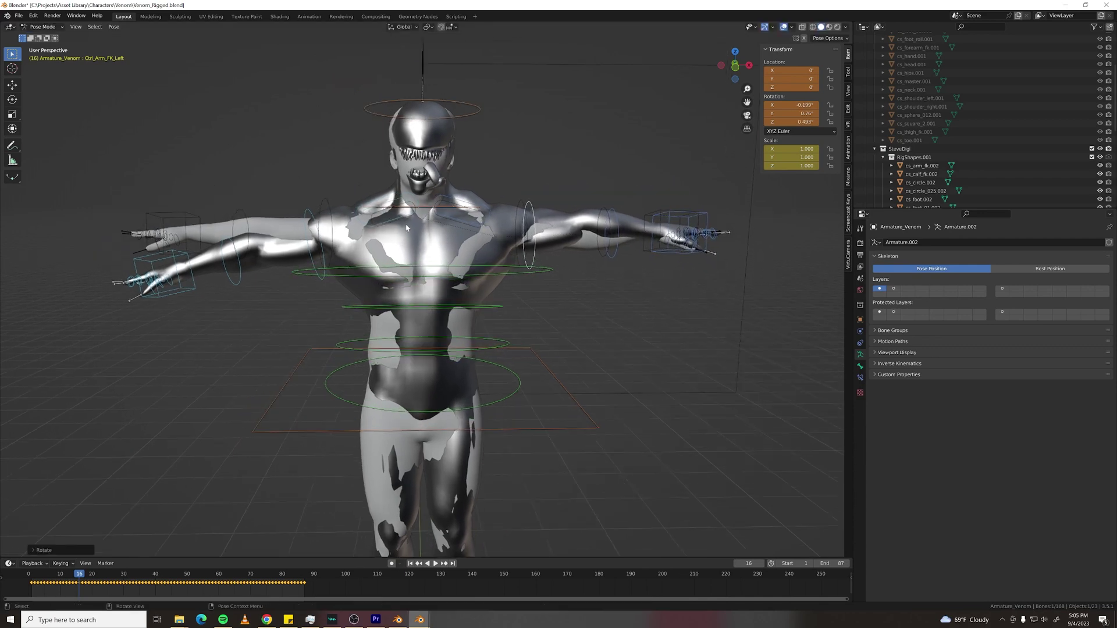
scroll(445, 250, "up", 4)
key("s")
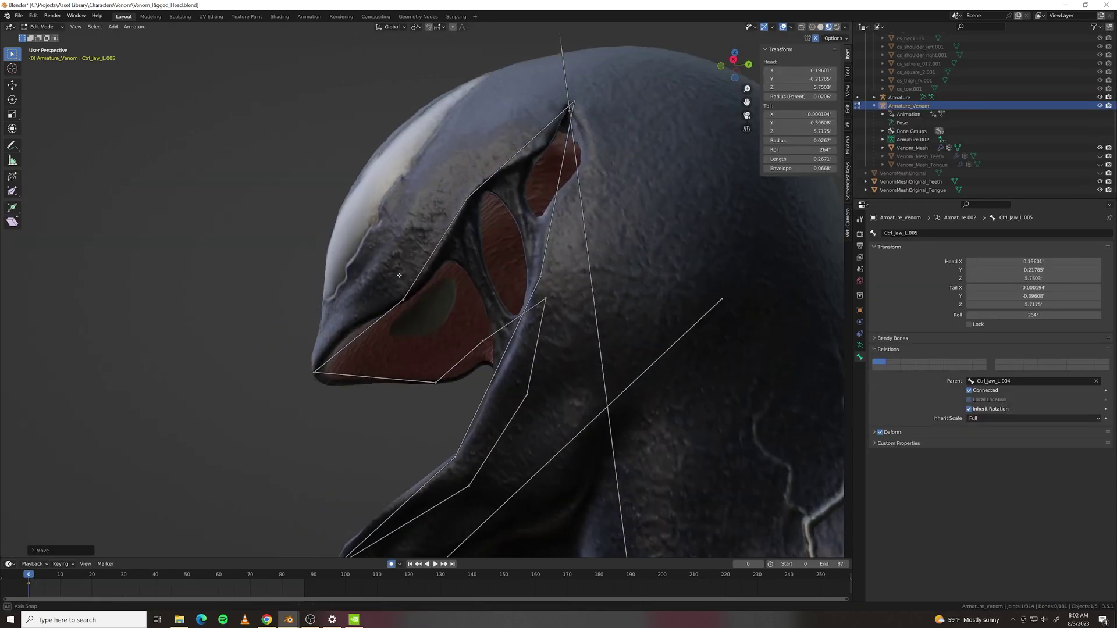
Step: Move the jaw joints into place along the Venom mouth
middle_click_drag(349, 355, 491, 334)
left_click(334, 371)
key("g")
left_click(376, 265)
key("g")
left_click(360, 279)
middle_click_drag(448, 303, 456, 344)
key("g")
left_click(449, 347)
left_click(406, 263)
middle_click_drag(428, 278, 495, 384)
key("g")
Step: Rotate the lower jaw and upper jaw controls to pose the mouth open
left_click(543, 359)
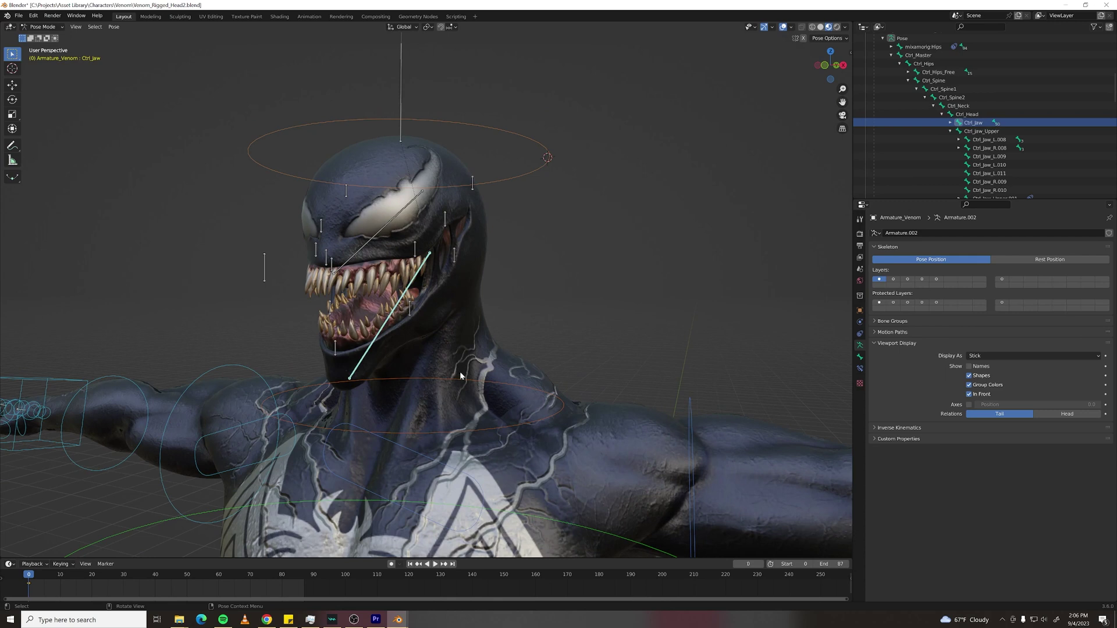
key("r")
left_click(459, 375)
key("r")
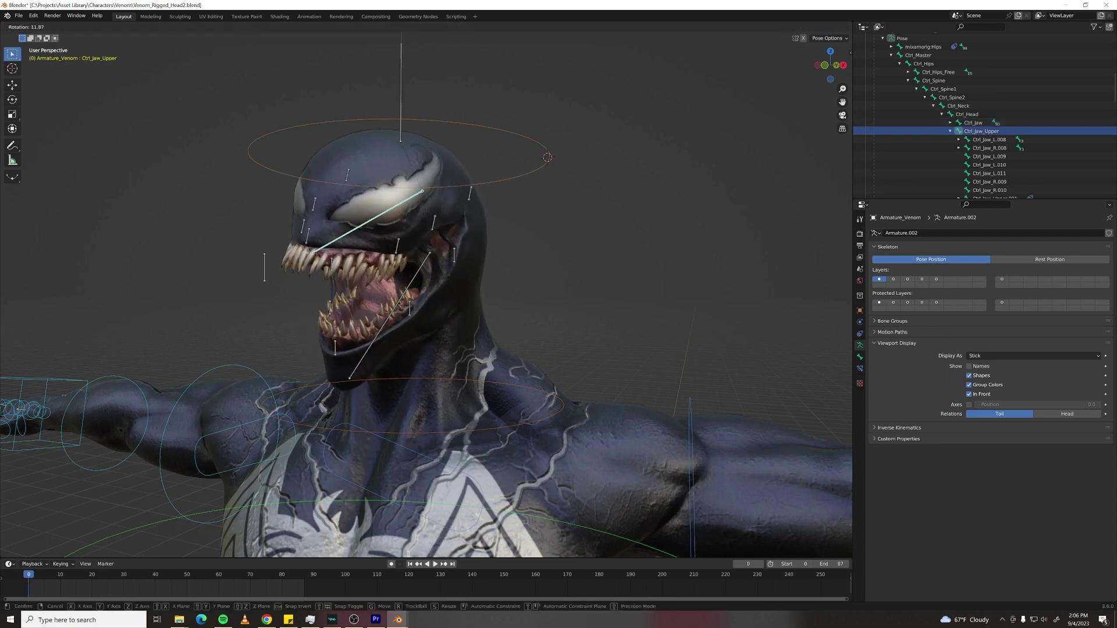
left_click(405, 236)
left_click(415, 251)
middle_click_drag(415, 252, 478, 275)
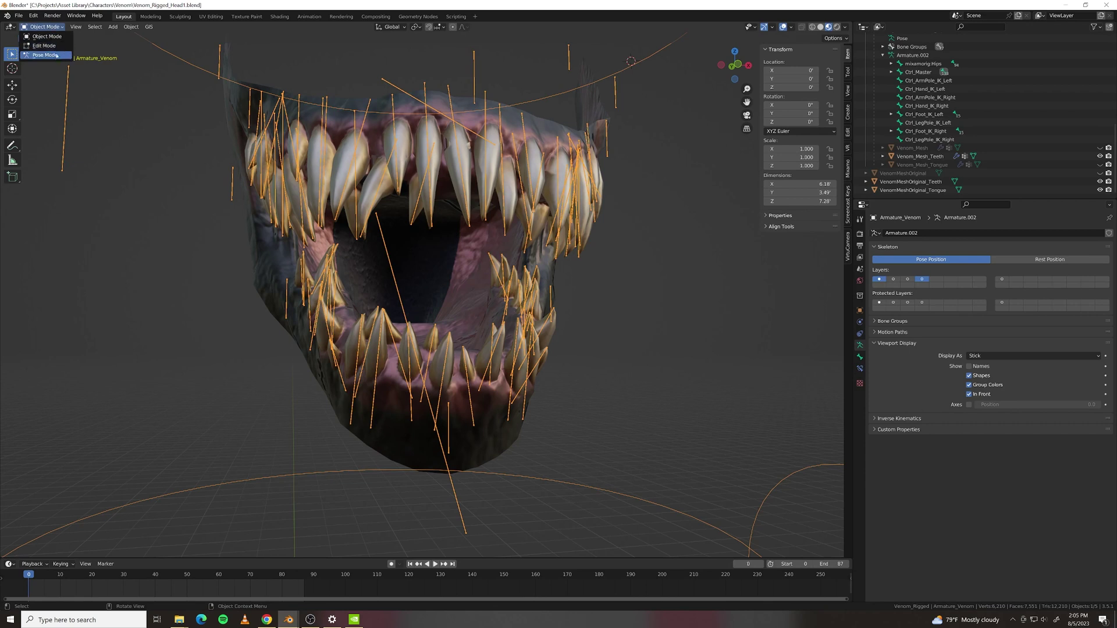
left_click(56, 55)
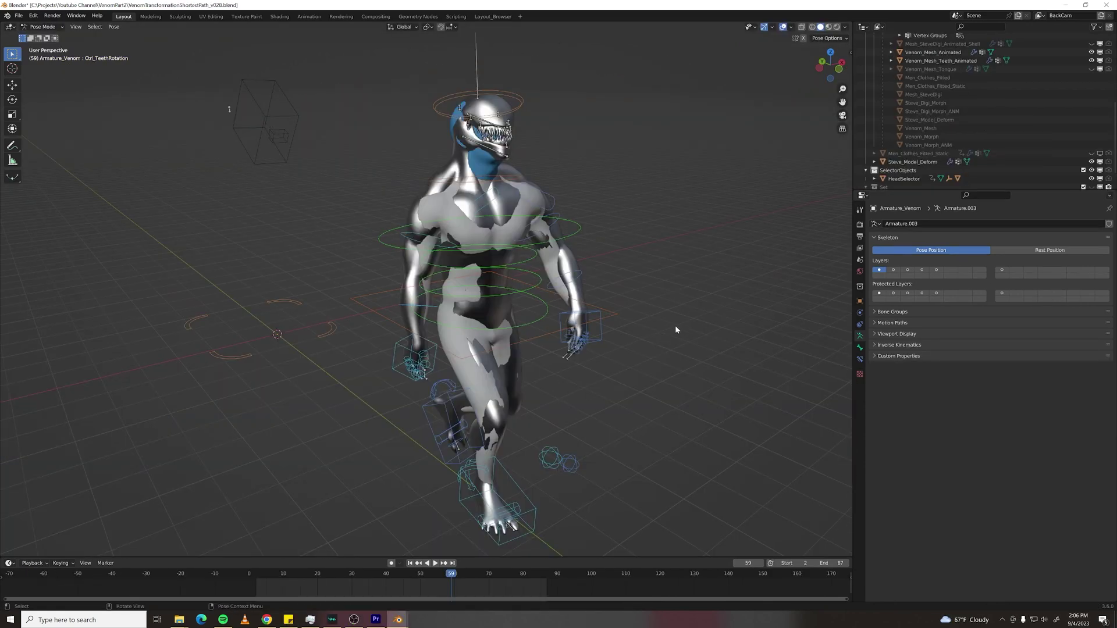
Step: Scrub the walk cycle back to frame 5 and play the animation
middle_click_drag(487, 414, 574, 410)
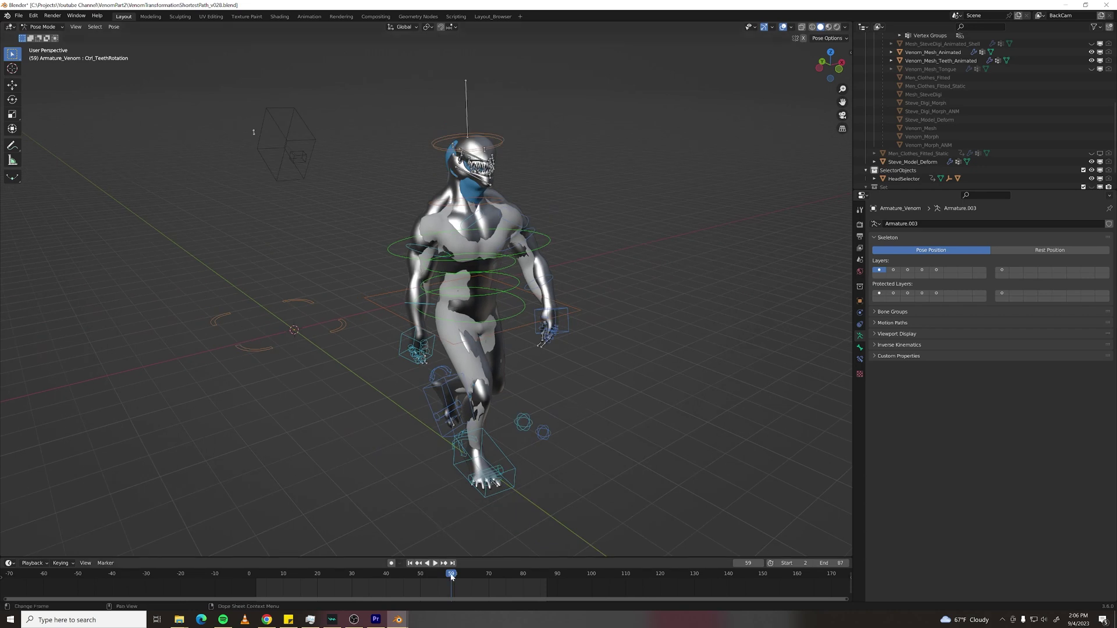
left_click_drag(450, 576, 292, 578)
middle_click_drag(372, 493, 388, 454)
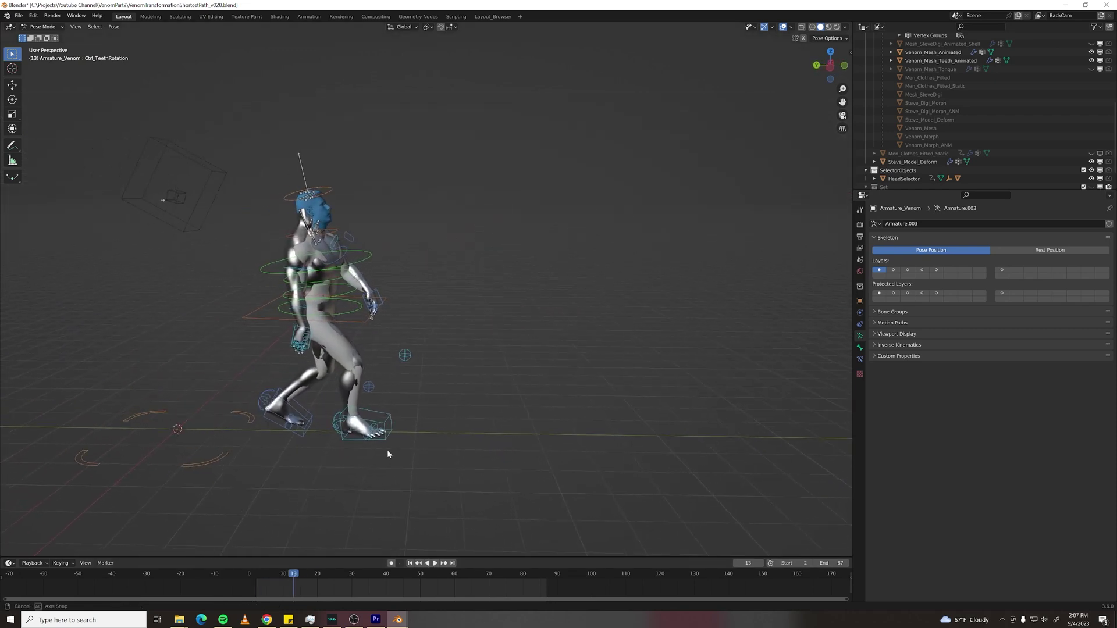
left_click(435, 563)
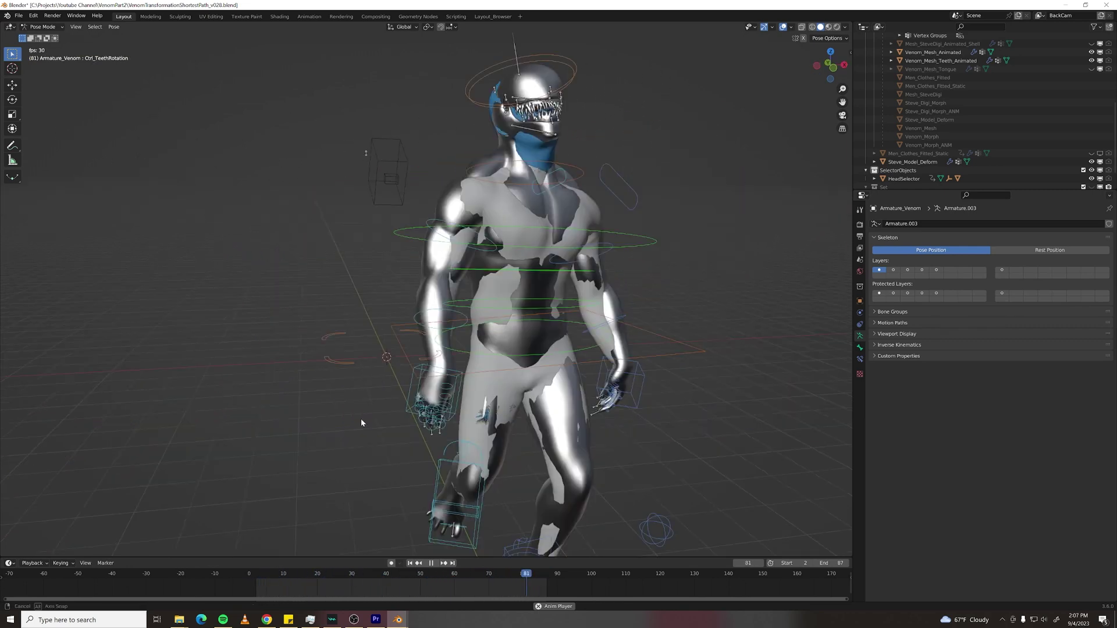
middle_click_drag(361, 418, 354, 421)
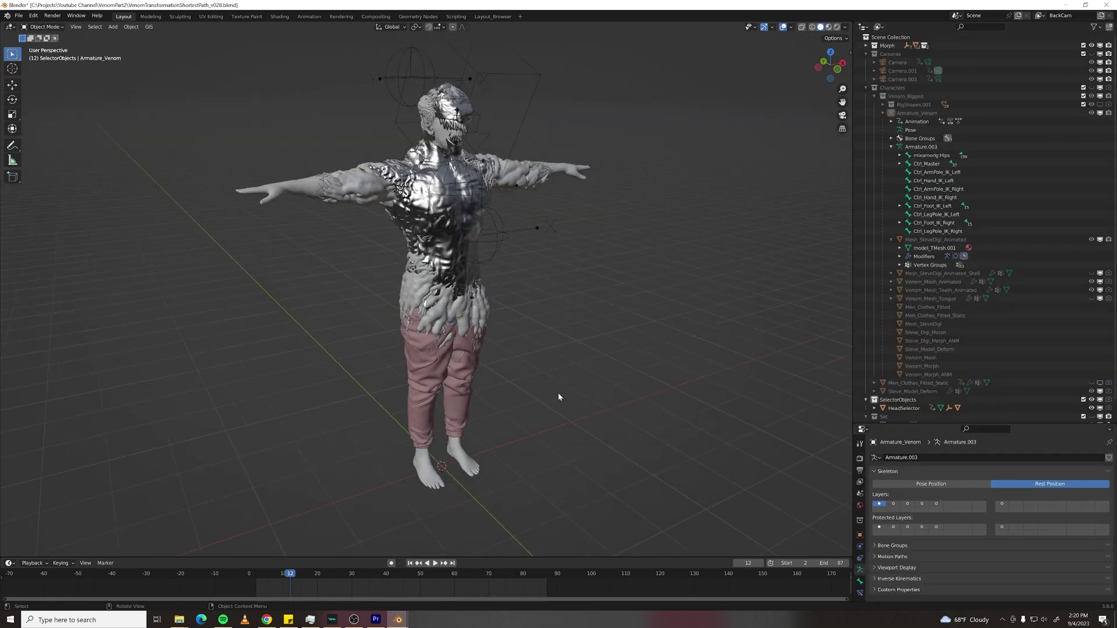
Step: Check Steve_Digi_Morph_ANM, reselect Venom_Morph_ANM, and switch to the Geometry Nodes workspace
middle_click_drag(557, 392, 554, 357)
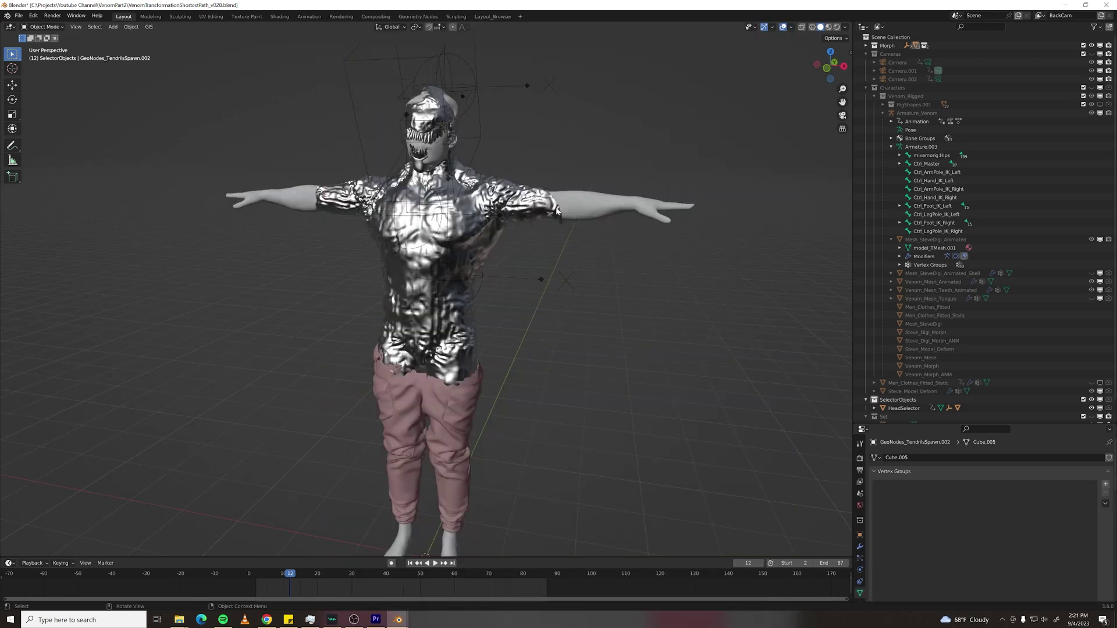
left_click(422, 107)
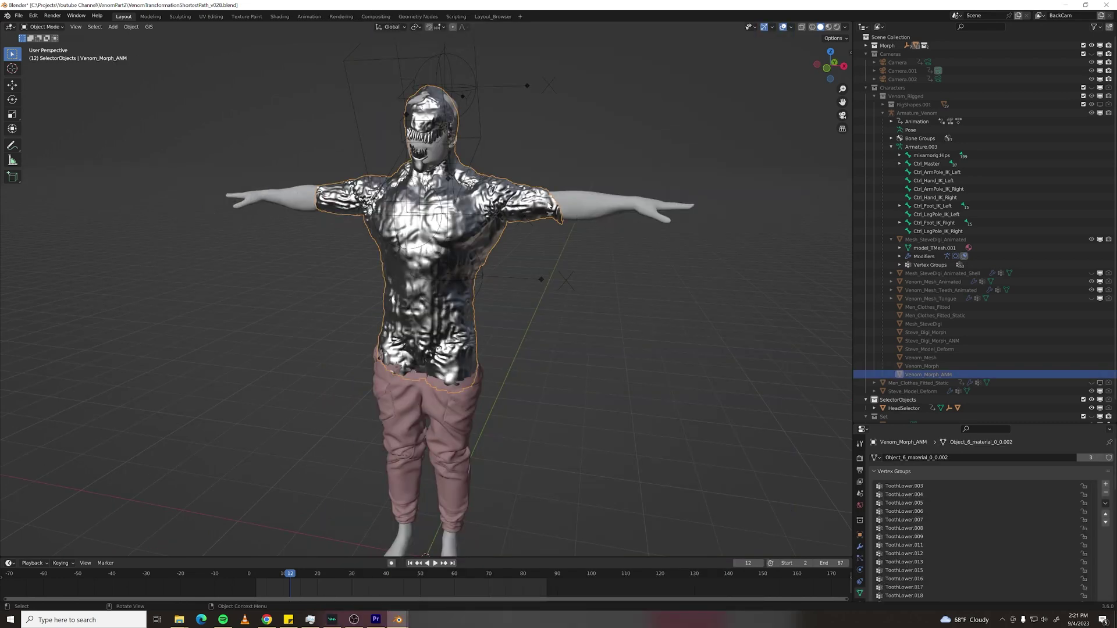
left_click(605, 203)
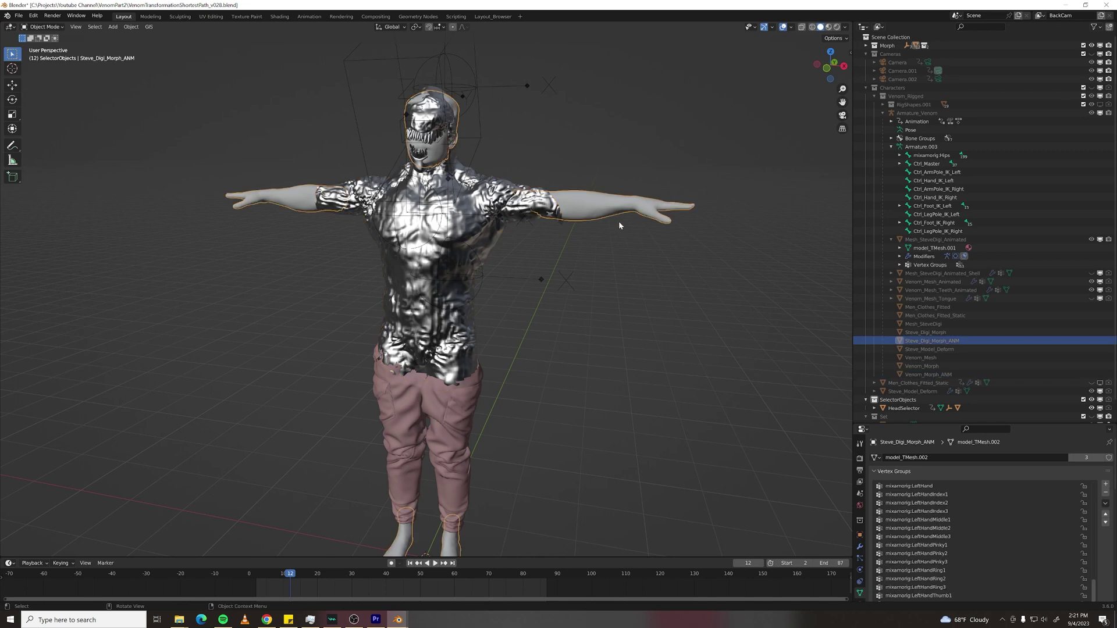
middle_click_drag(619, 221, 612, 229)
left_click(510, 196)
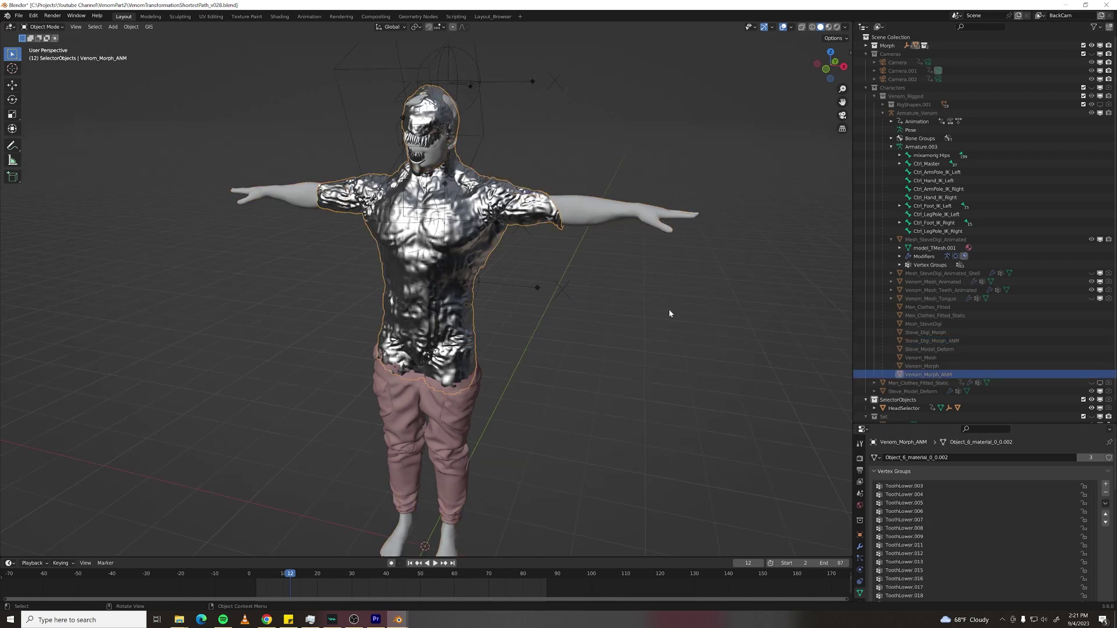
left_click(423, 17)
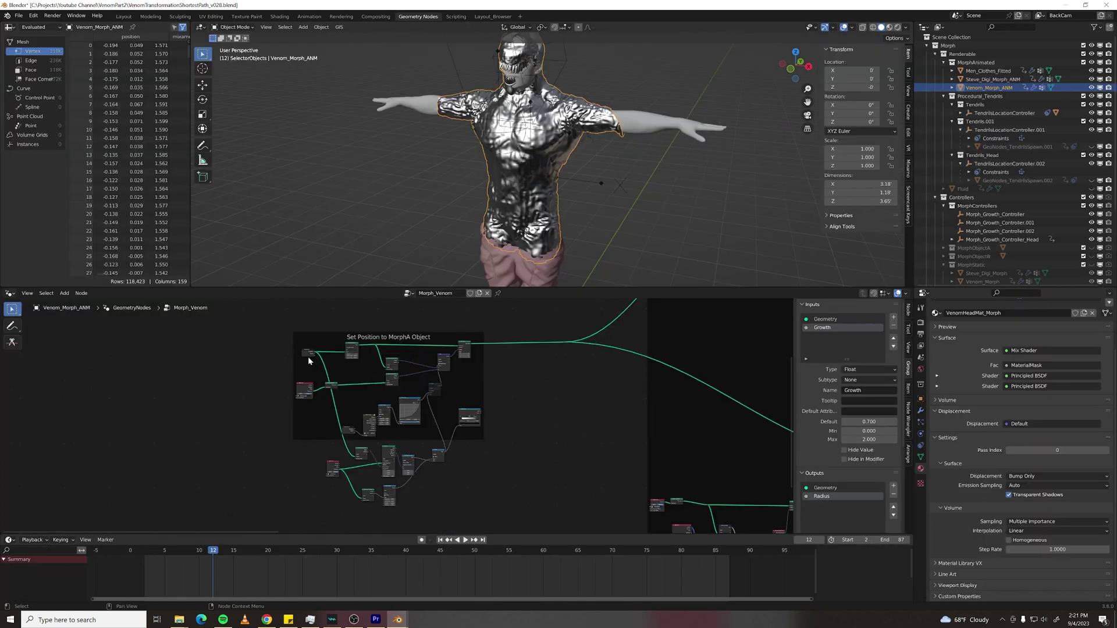
Step: Enter the Growth_Setup node group and bring its nodes into view
scroll(337, 359, "up", 6)
left_click_drag(409, 384, 396, 378)
key("Tab")
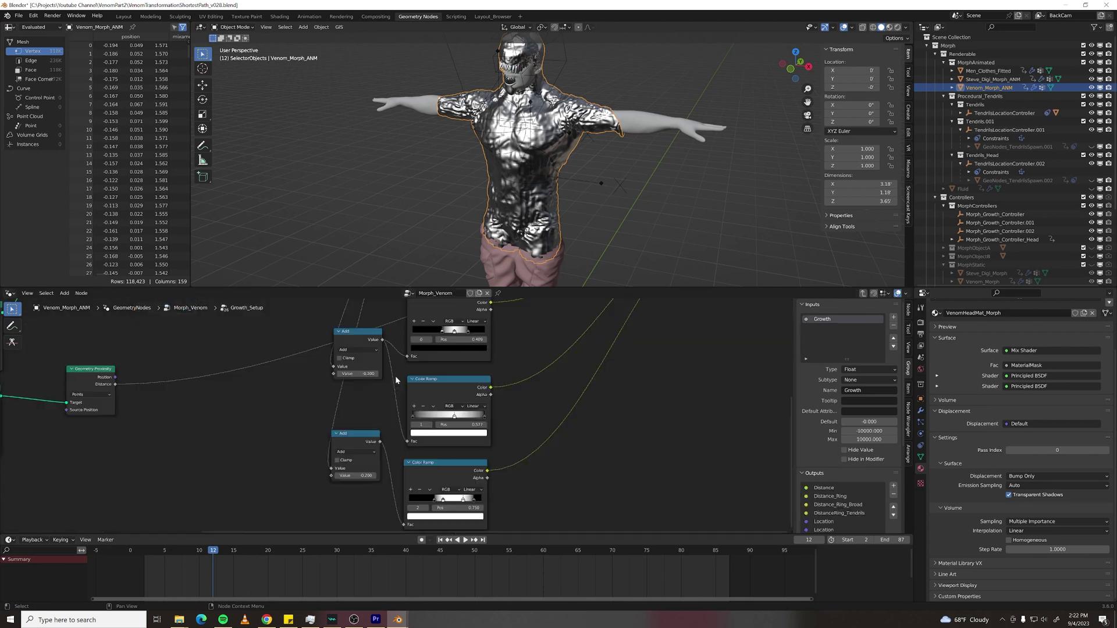
scroll(529, 401, "down", 2)
middle_click_drag(561, 410, 544, 423)
scroll(497, 121, "up", 3)
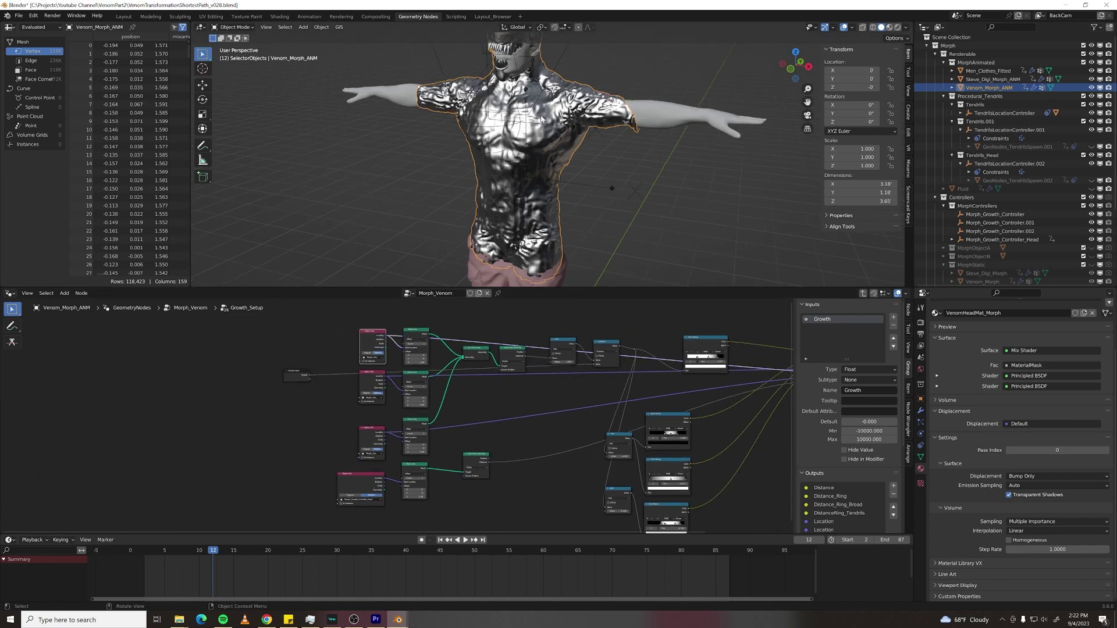
Step: Check both Morph_Growth_Controller objects, then make Venom_Morph_ANM active again
left_click(497, 121)
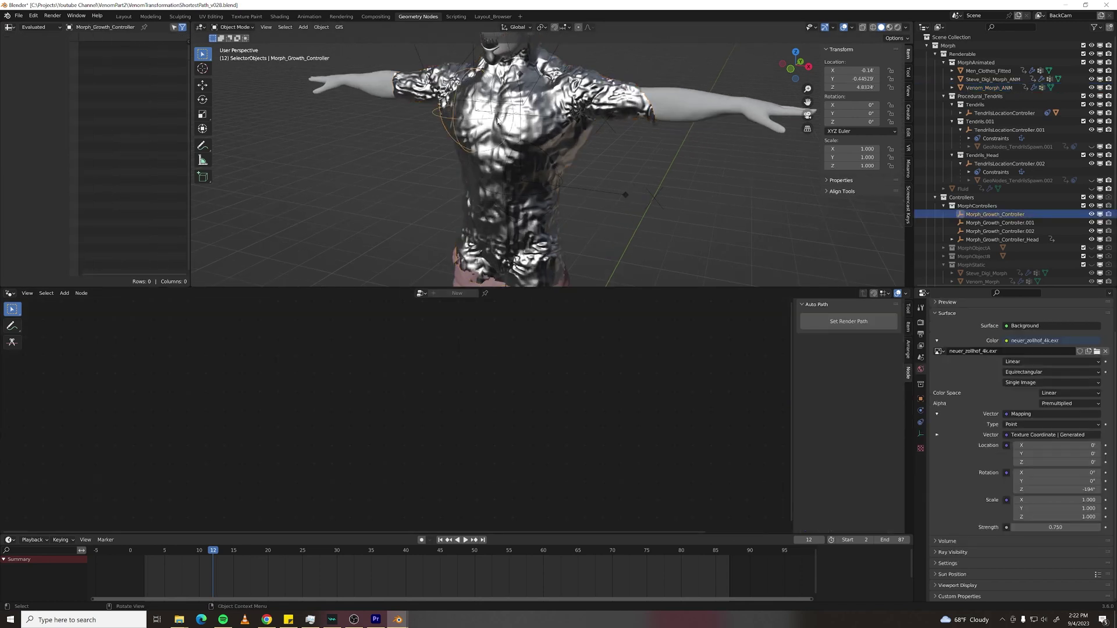
left_click(508, 162)
middle_click_drag(508, 162, 529, 141)
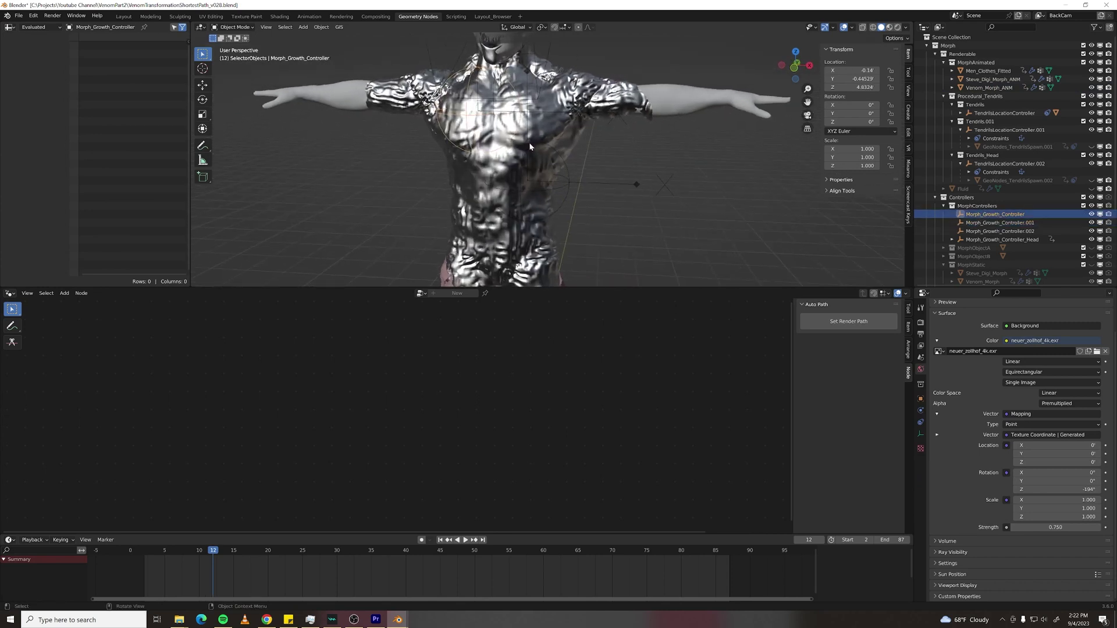
left_click(529, 142)
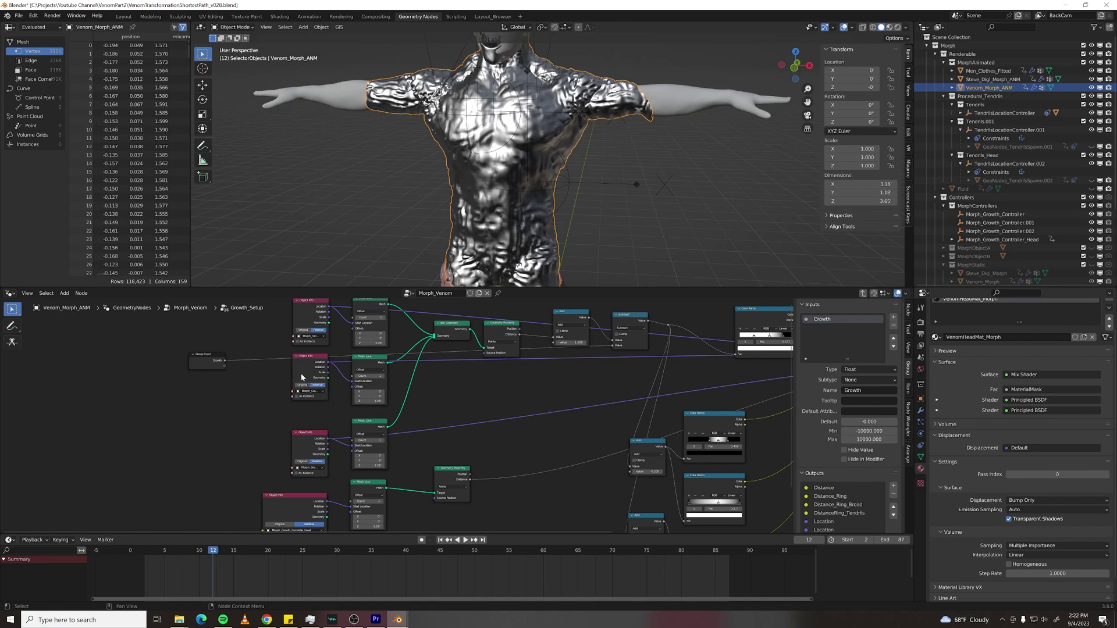
scroll(411, 399, "up", 2)
middle_click_drag(413, 393, 437, 456)
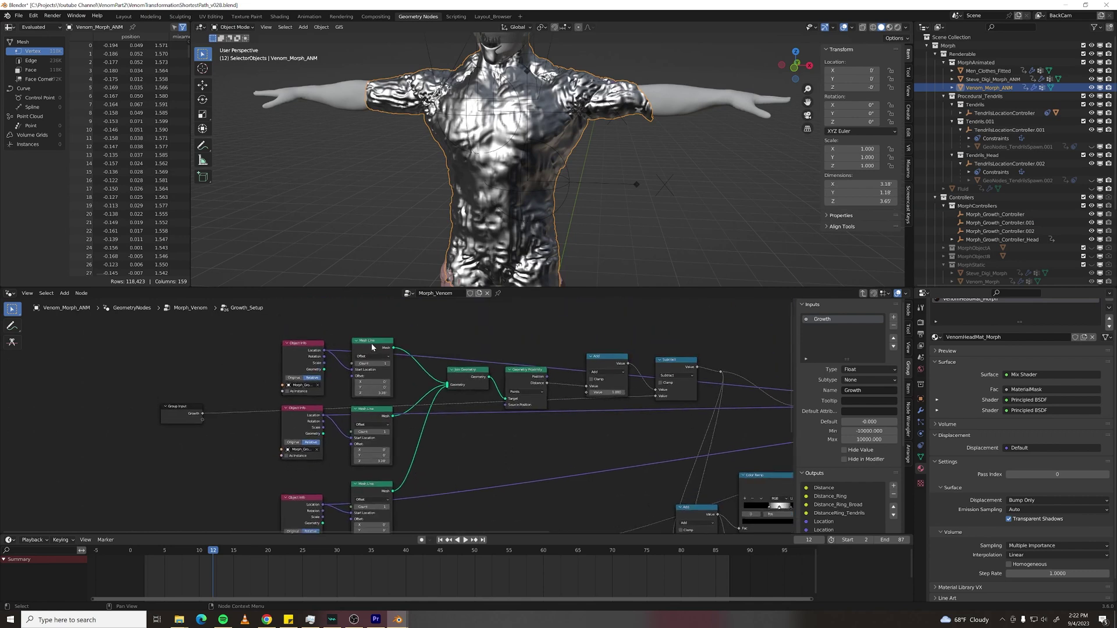
middle_click_drag(431, 418, 350, 422)
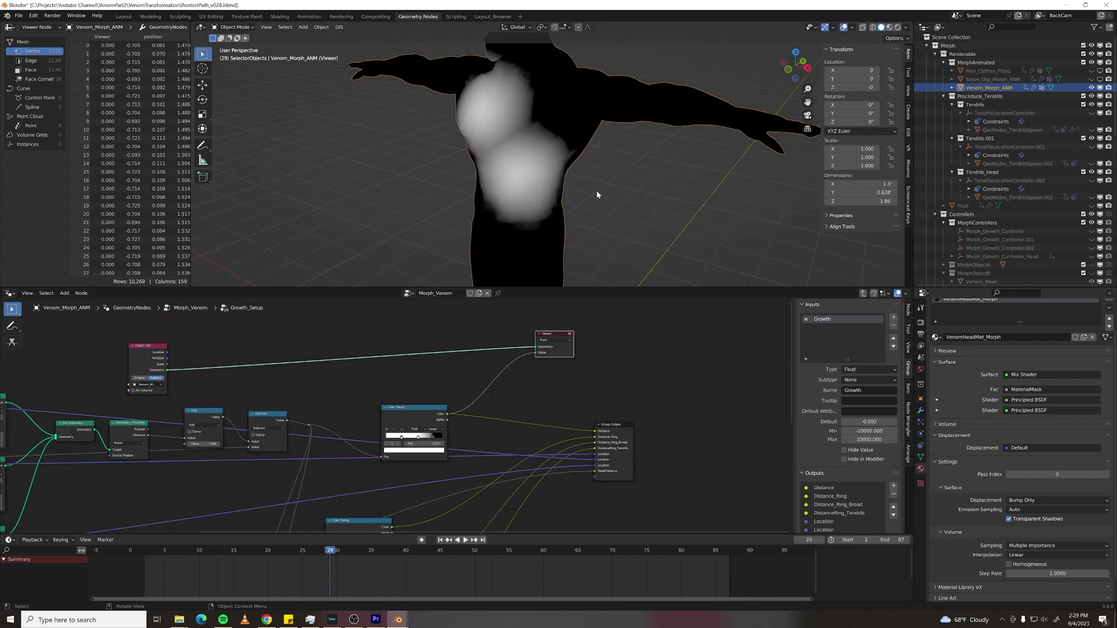
Step: Raise Growth so the white mask starts spreading down from the torso
middle_click_drag(617, 209, 636, 201)
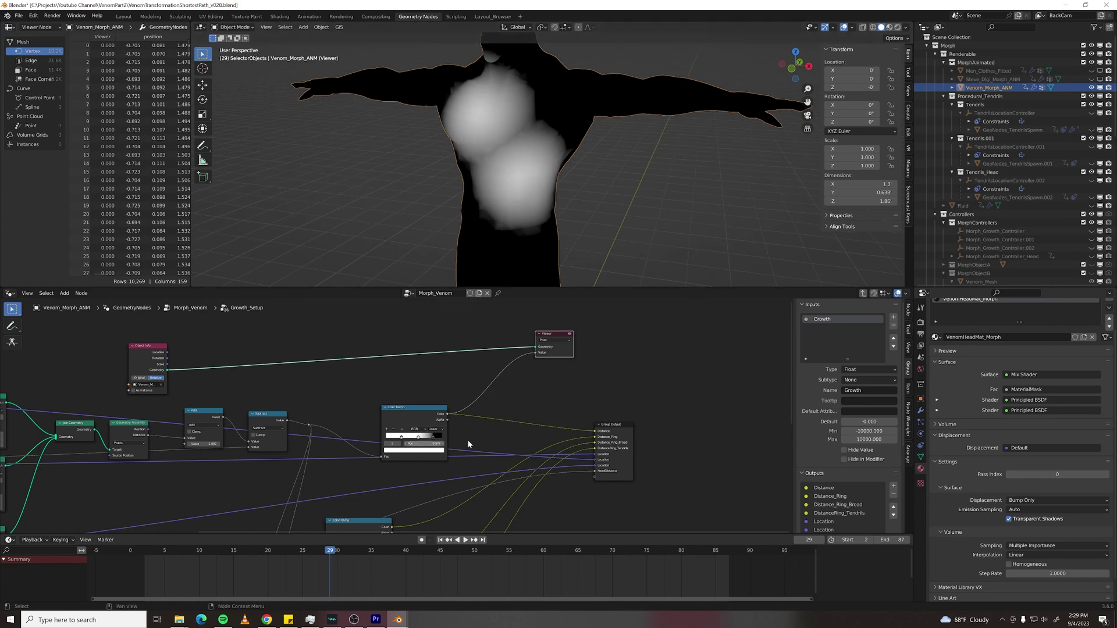
scroll(516, 134, "up", 1)
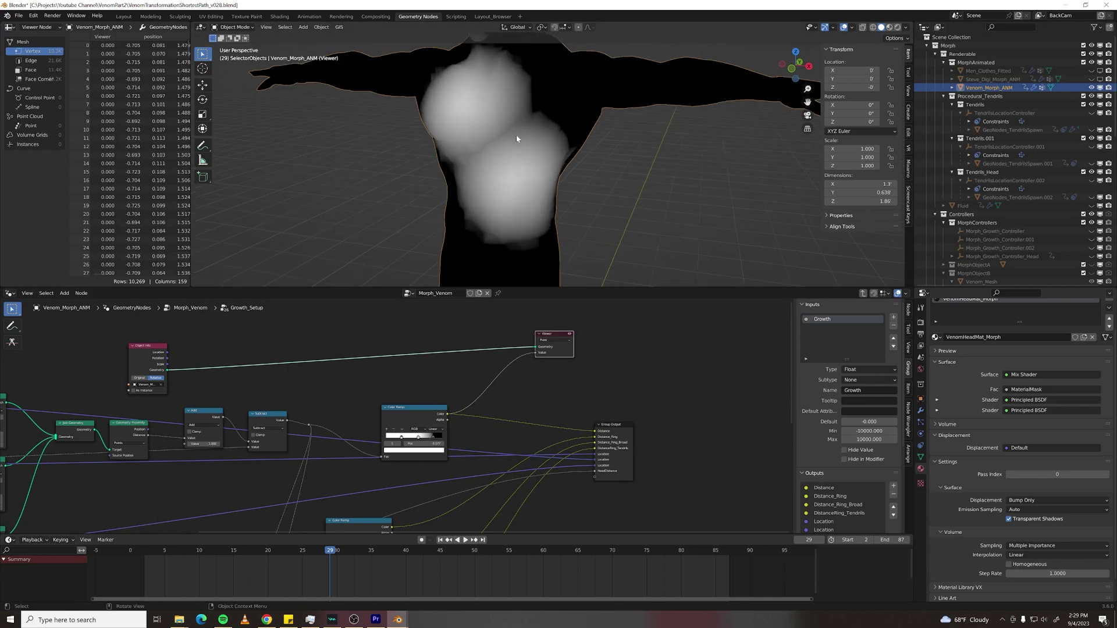
middle_click_drag(515, 135, 553, 122)
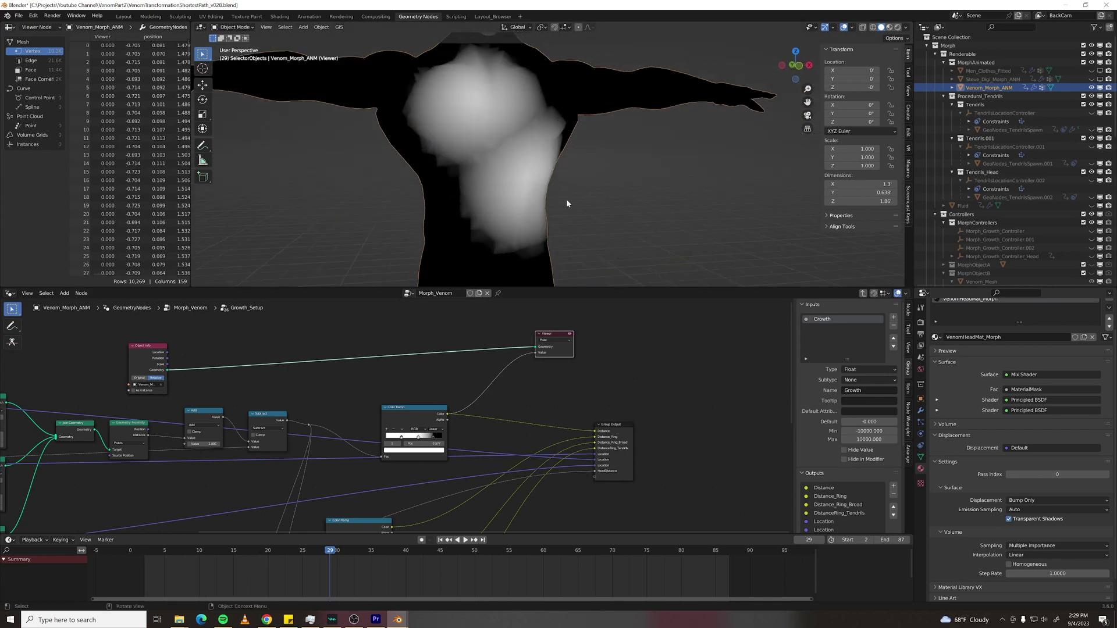
middle_click_drag(323, 391, 471, 364)
middle_click_drag(272, 415, 463, 403)
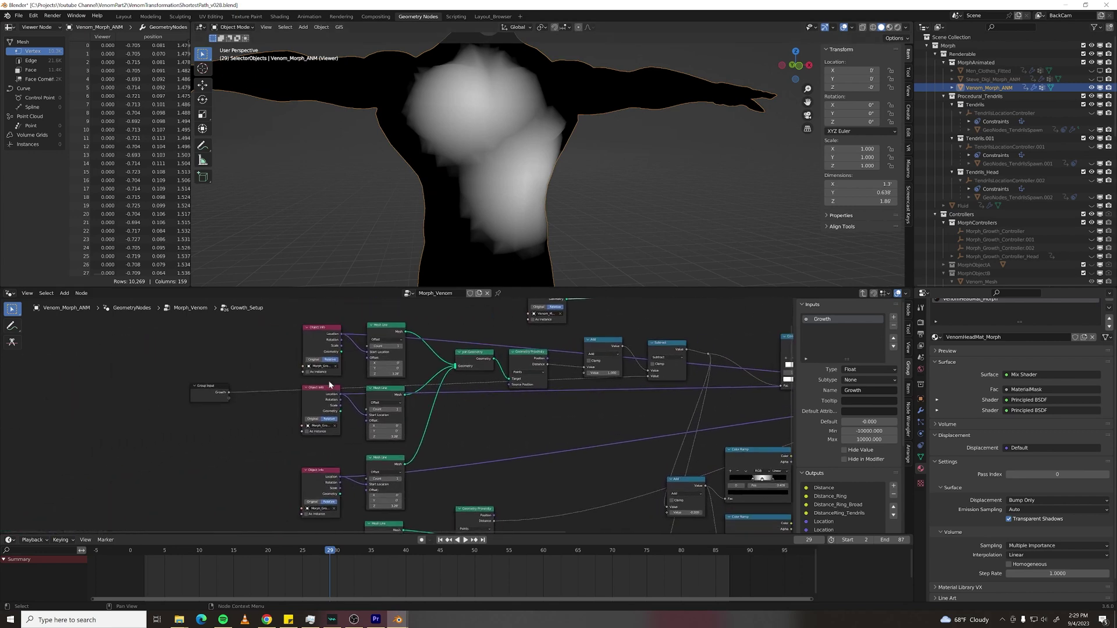
middle_click_drag(312, 393, 390, 379)
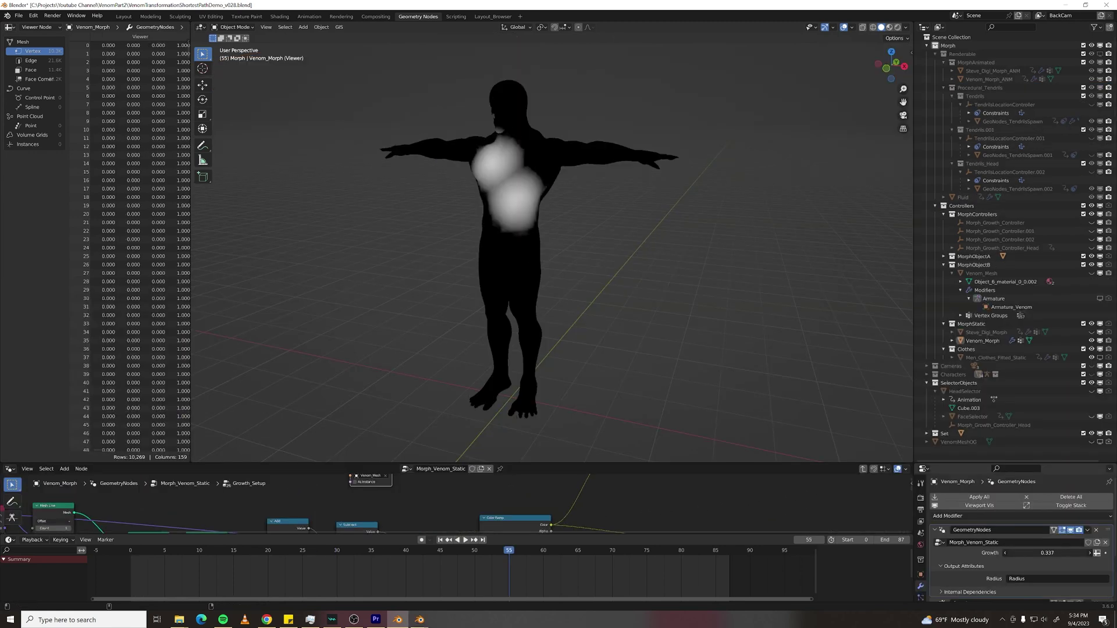
mouse_move(1047, 553)
left_mouse_down()
mouse_move(1099, 552)
mouse_move(1030, 553)
left_mouse_up()
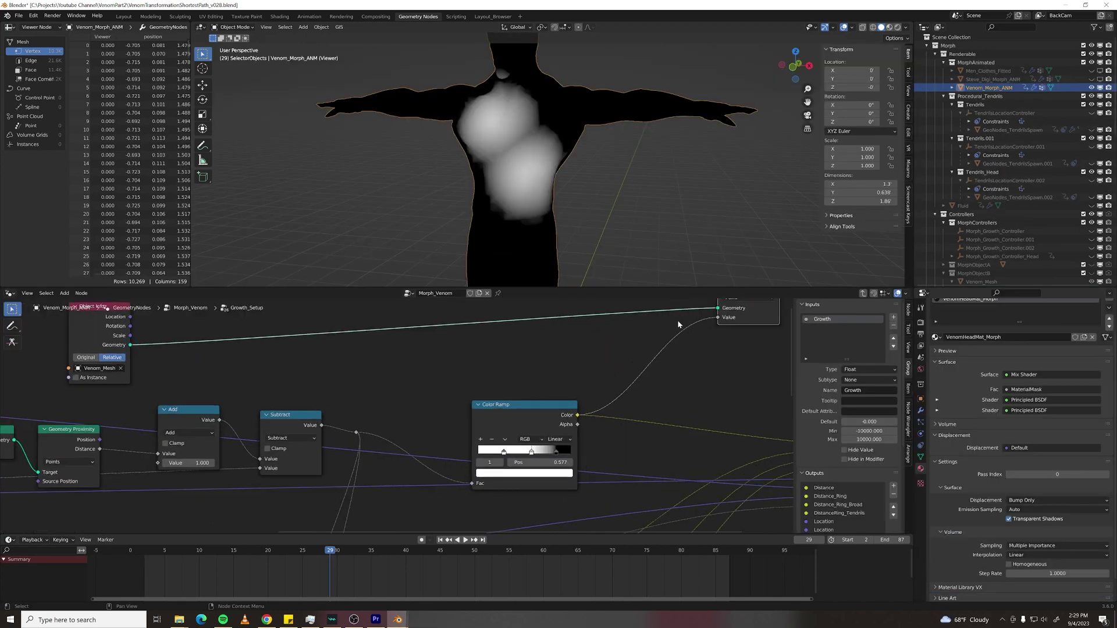
Step: Check the Color Ramp and Viewer nodes, then raise Growth until the mask reaches shins and fingertips
middle_click_drag(677, 324, 582, 348)
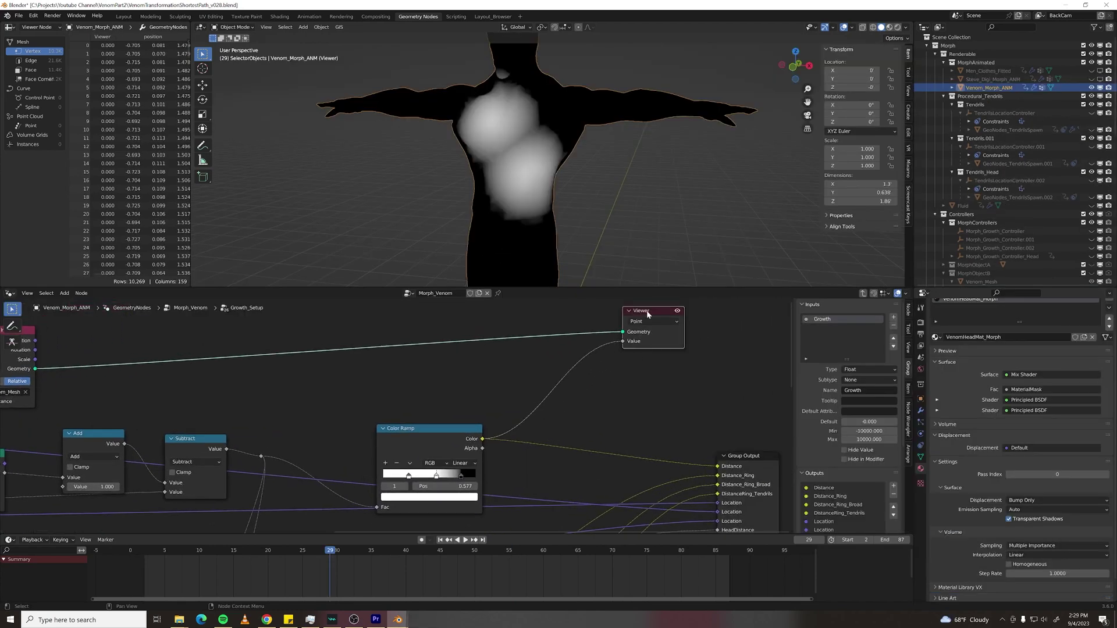
scroll(556, 428, "down", 2)
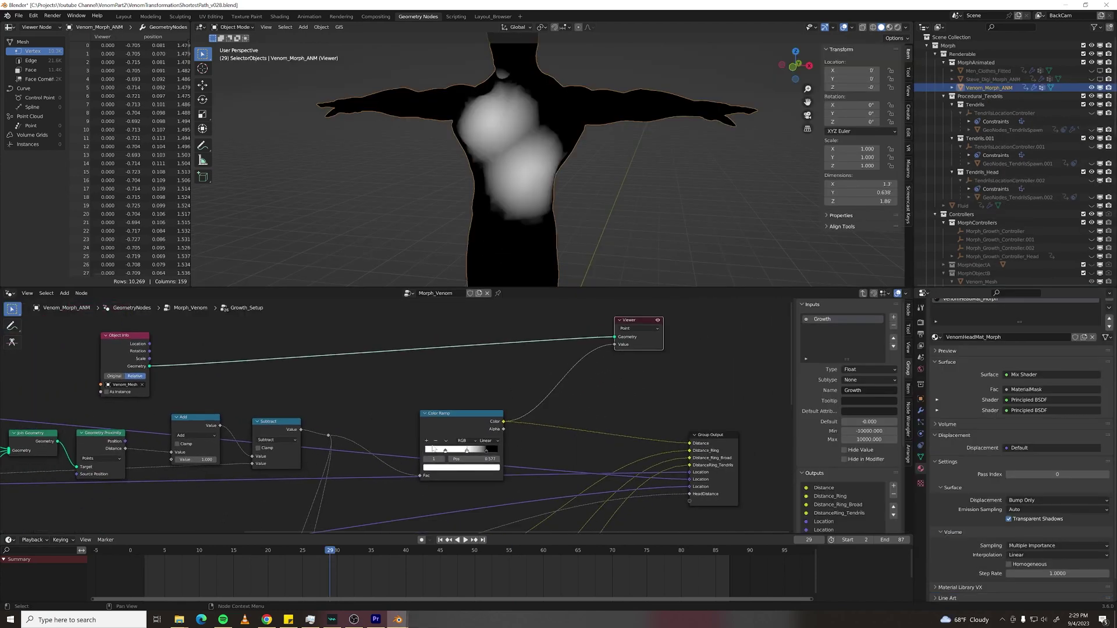
middle_click_drag(433, 449, 425, 394)
middle_click_drag(654, 353, 627, 388)
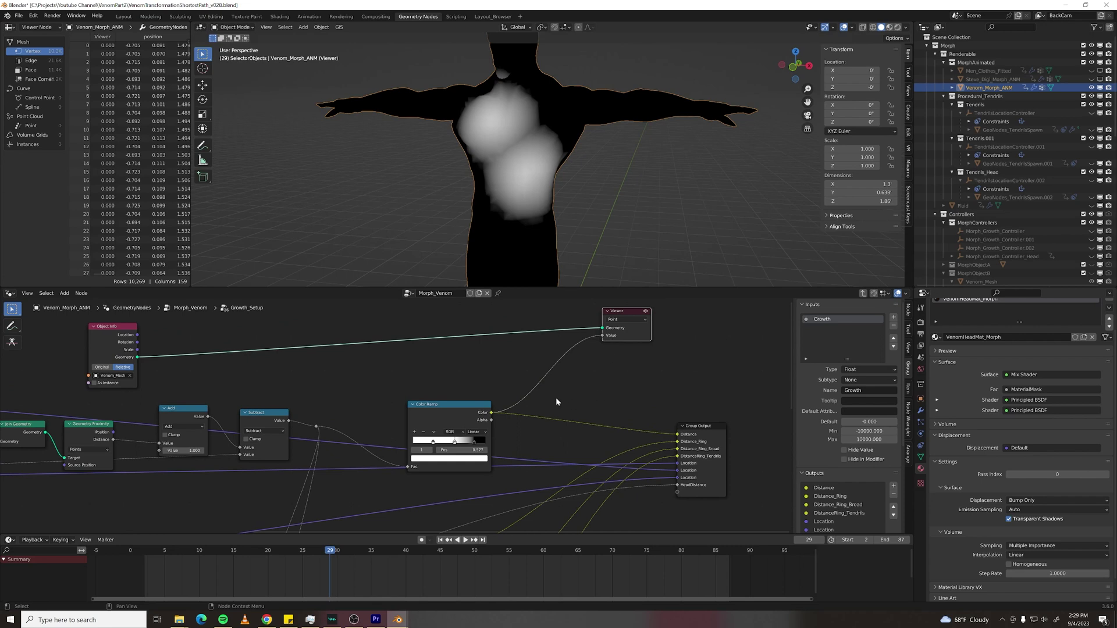
middle_click_drag(543, 406, 465, 416)
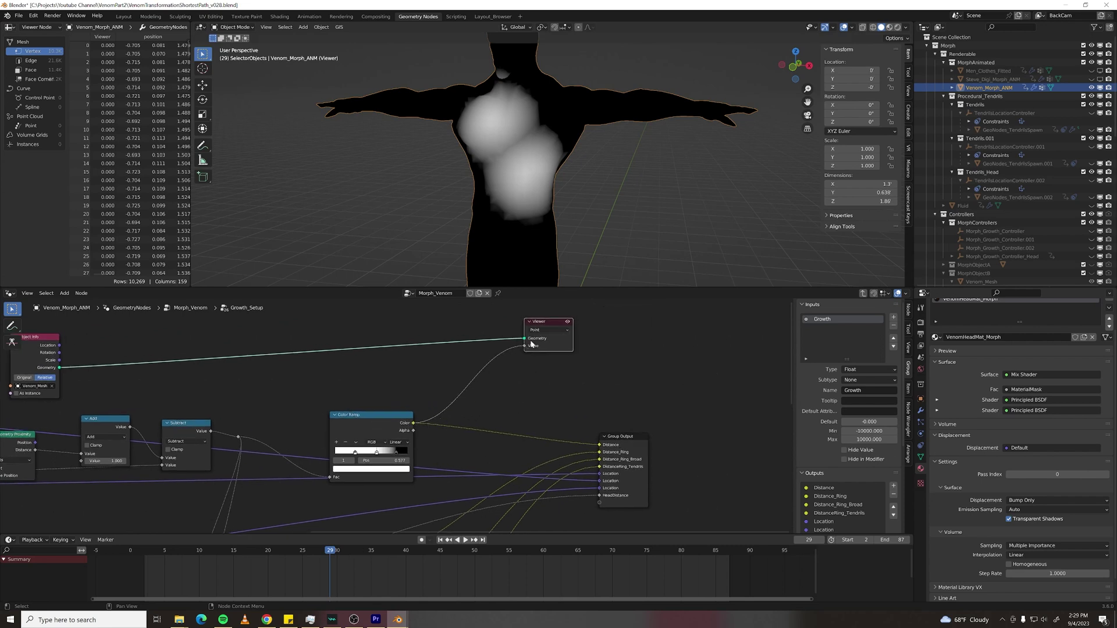
key("ctrl+space")
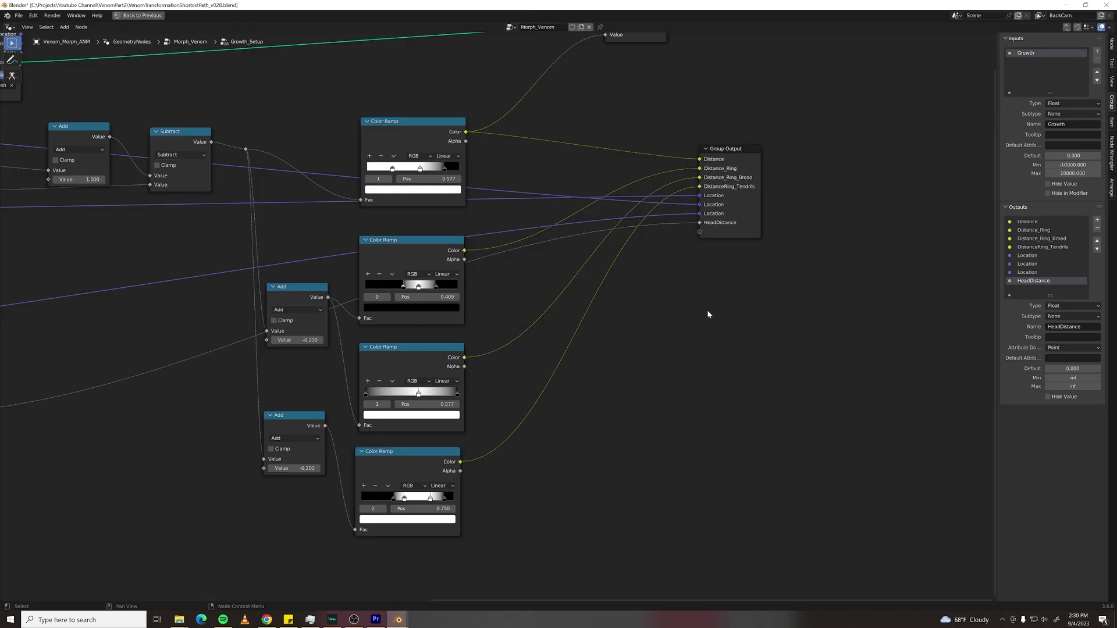
middle_click_drag(808, 178, 748, 182)
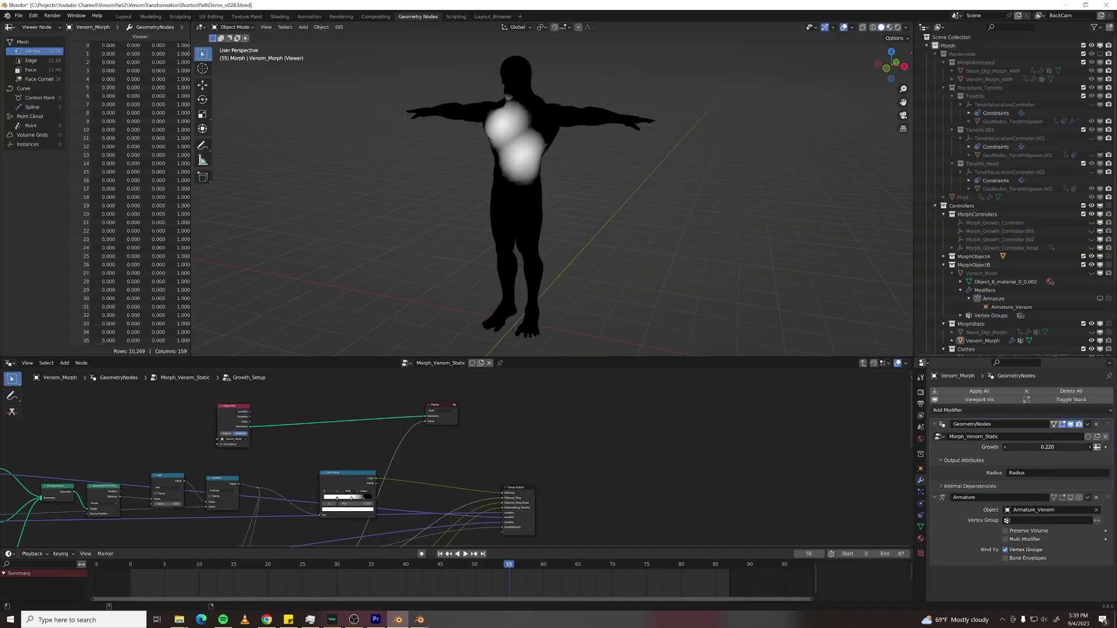
left_click_drag(1047, 447, 1112, 447)
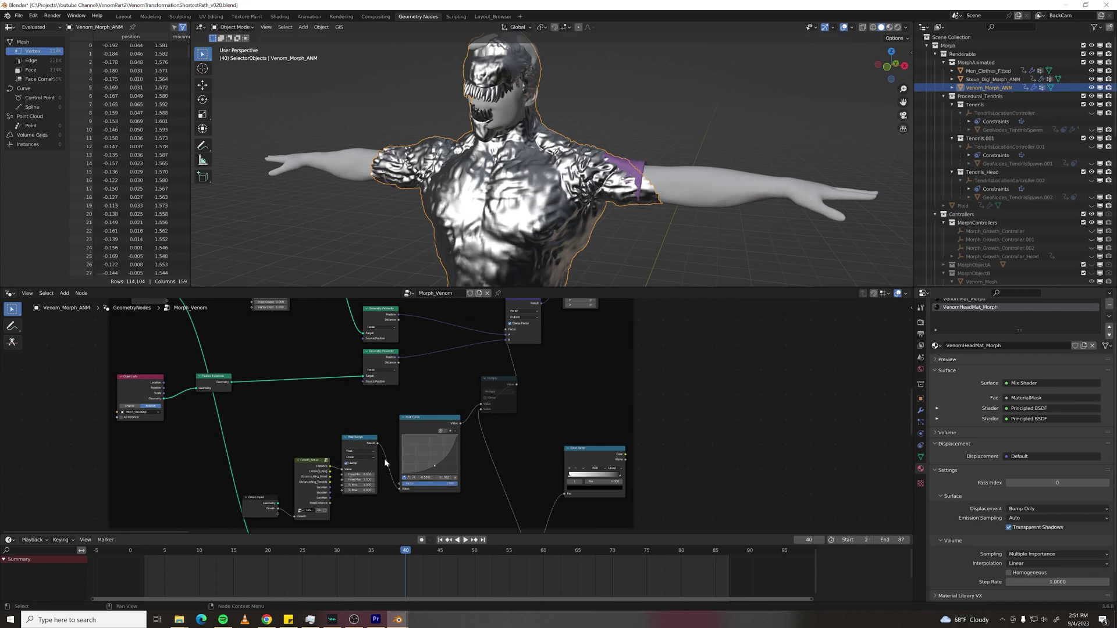
Step: Look over the nodes in the Set Position to MorphA Object frame
middle_click_drag(569, 366, 580, 455)
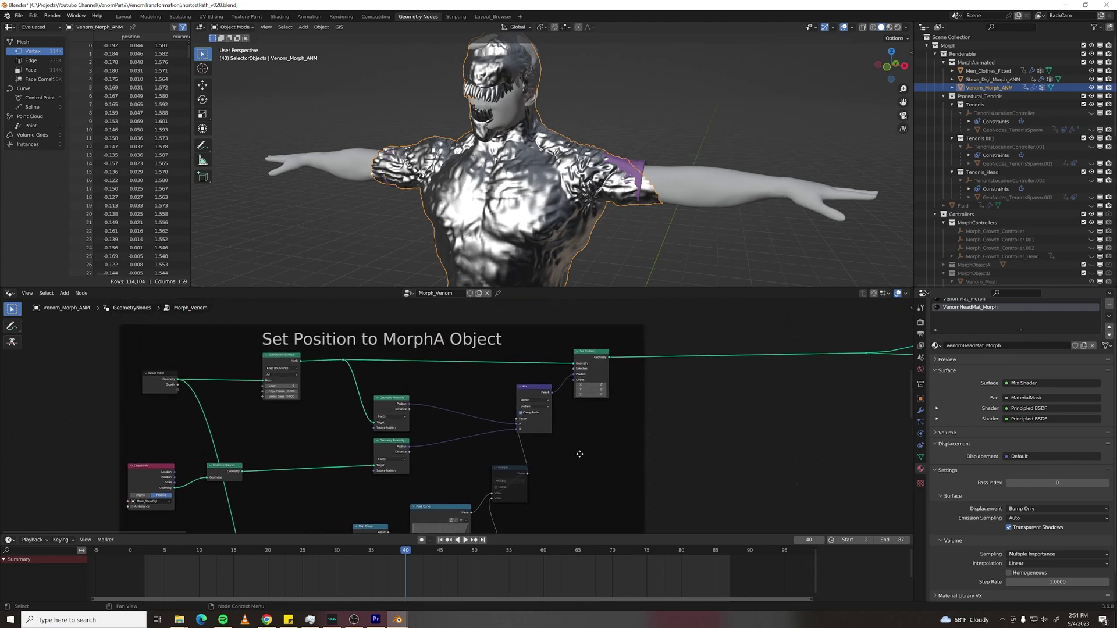
scroll(233, 491, "up", 1)
middle_click_drag(233, 491, 307, 483)
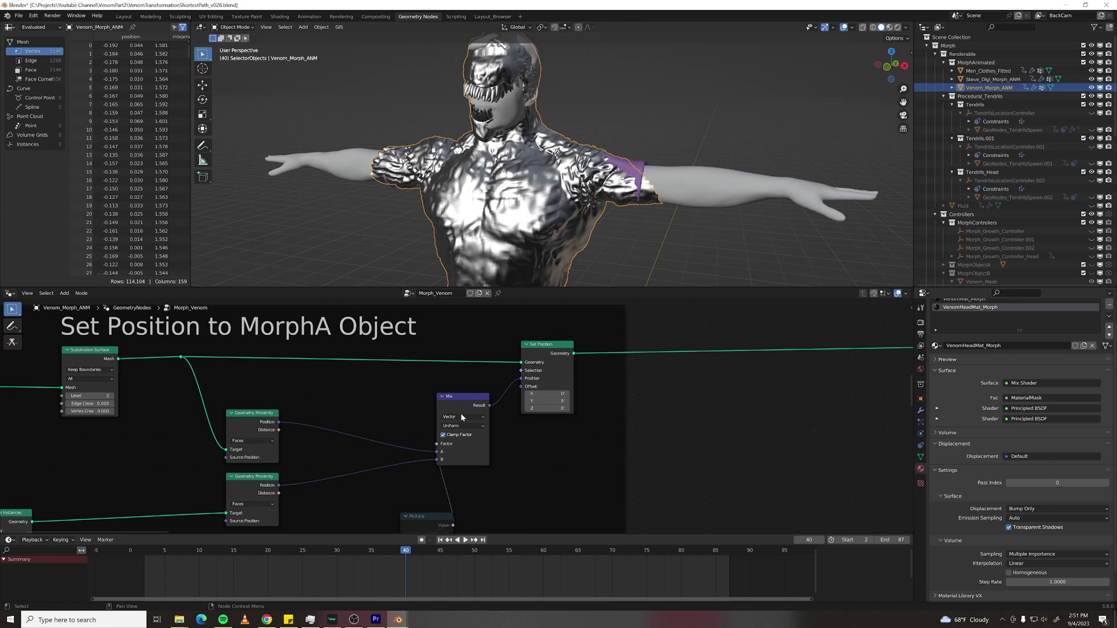
middle_click_drag(382, 460, 408, 412)
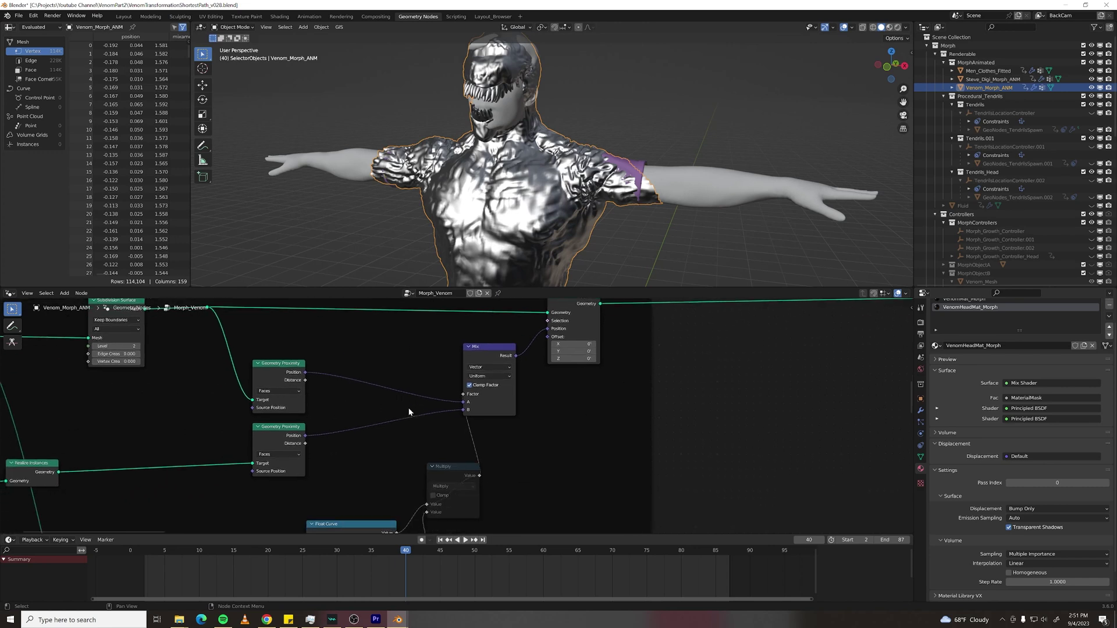
middle_click_drag(290, 366, 379, 382)
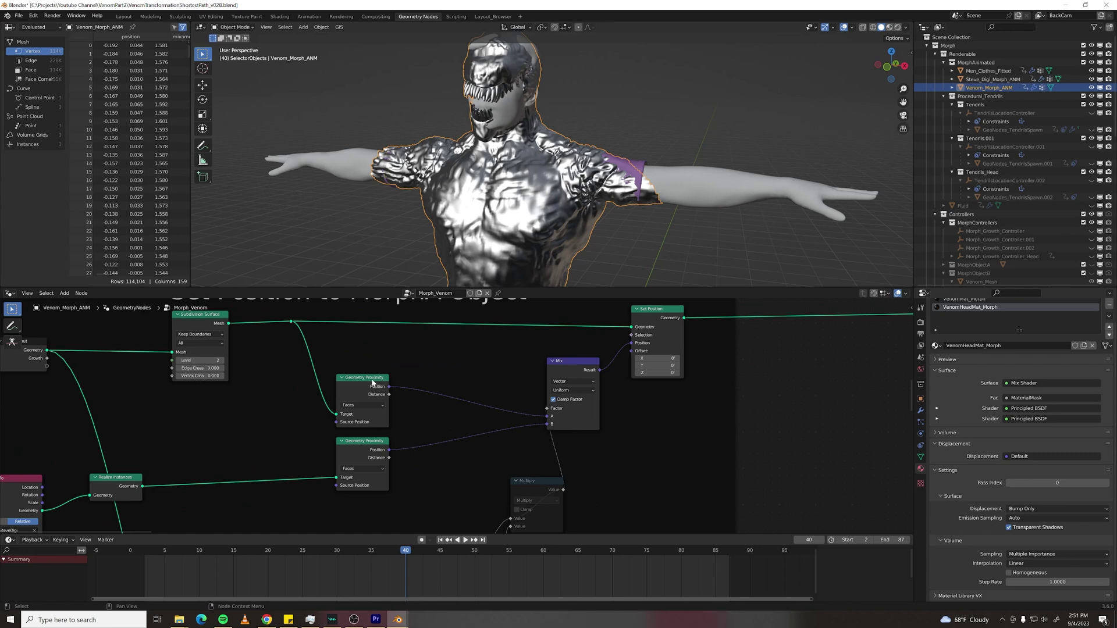
middle_click_drag(368, 435, 356, 396)
scroll(407, 396, "down", 1)
Step: Raise Growth from about 0.15 to 0.84 so Venom covers arms and feet
middle_click_drag(522, 448, 542, 368)
scroll(543, 374, "down", 3)
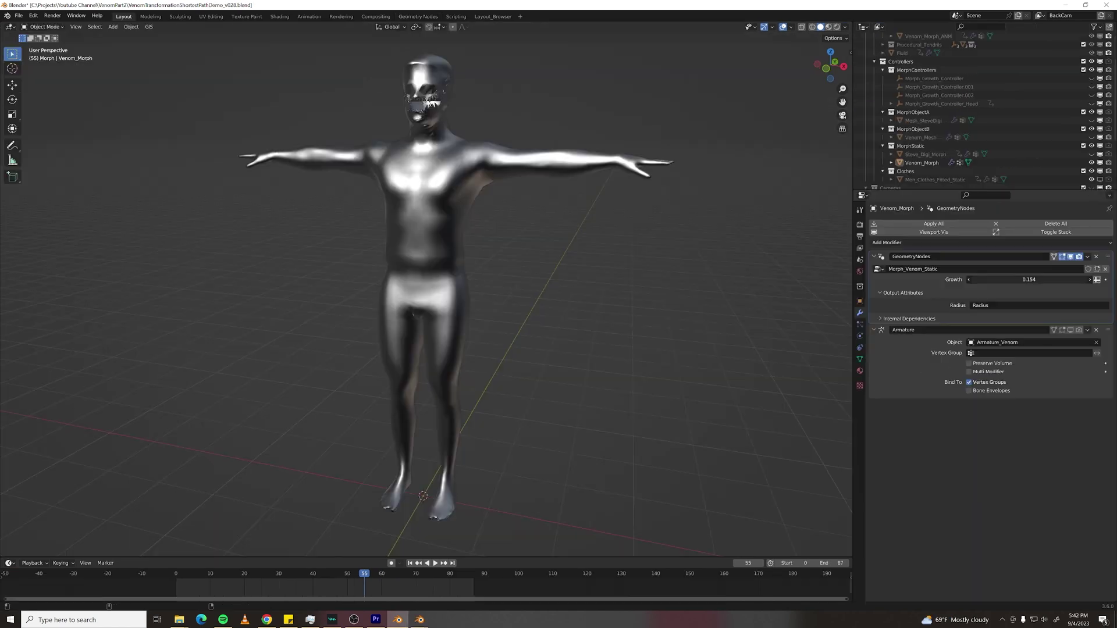
left_click_drag(1017, 280, 1080, 280)
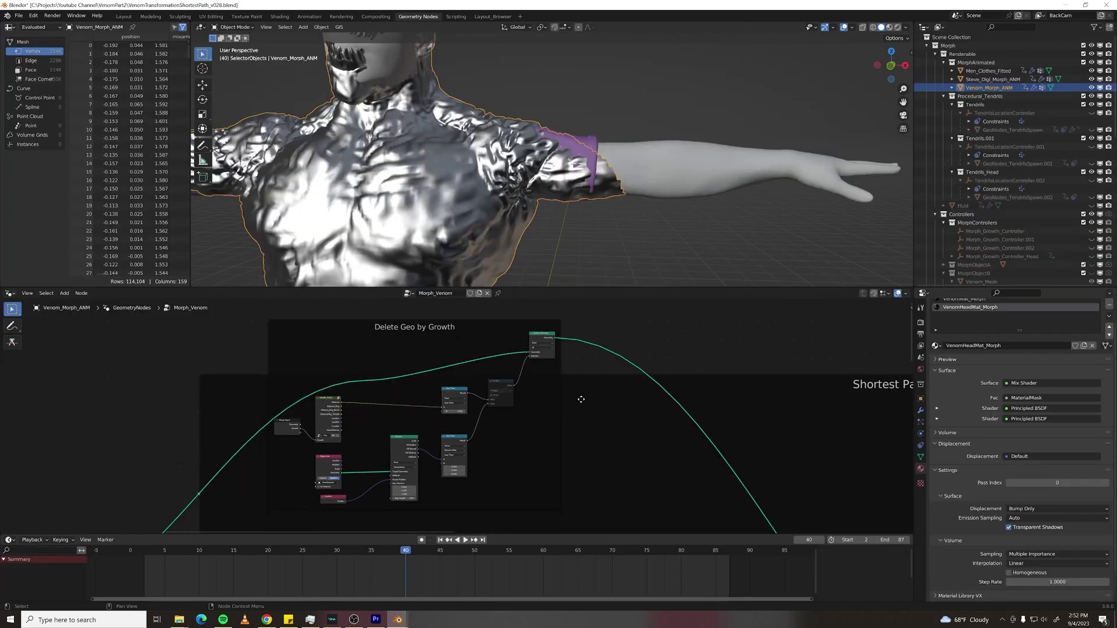
Step: Zoom into the Delete Geo by Growth frame and select its Delete Geometry node
scroll(318, 425, "up", 2)
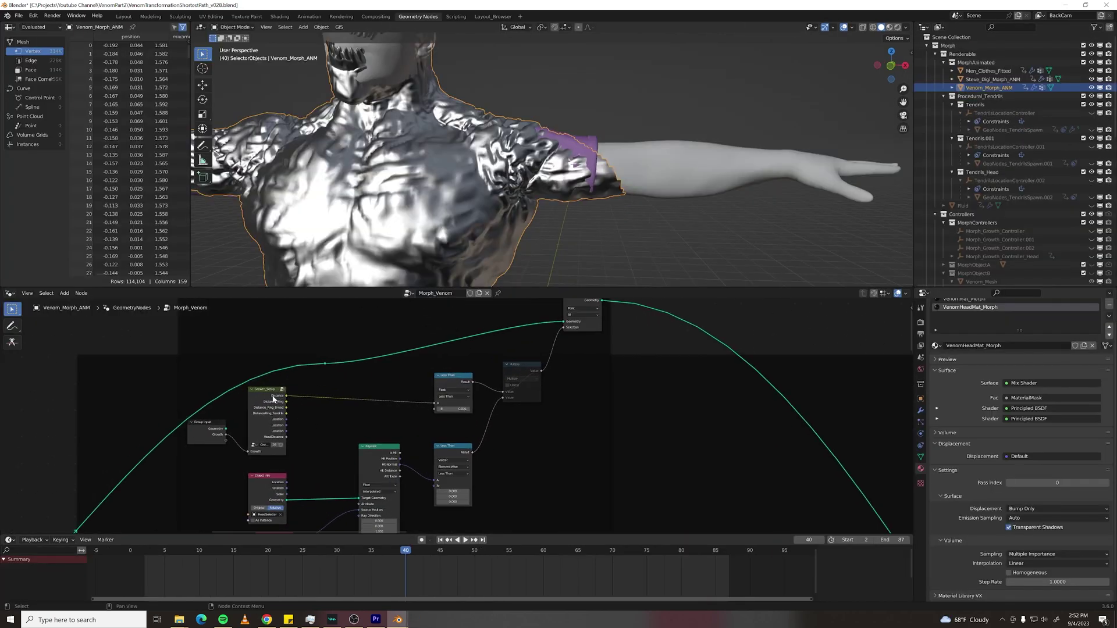
scroll(394, 478, "up", 2)
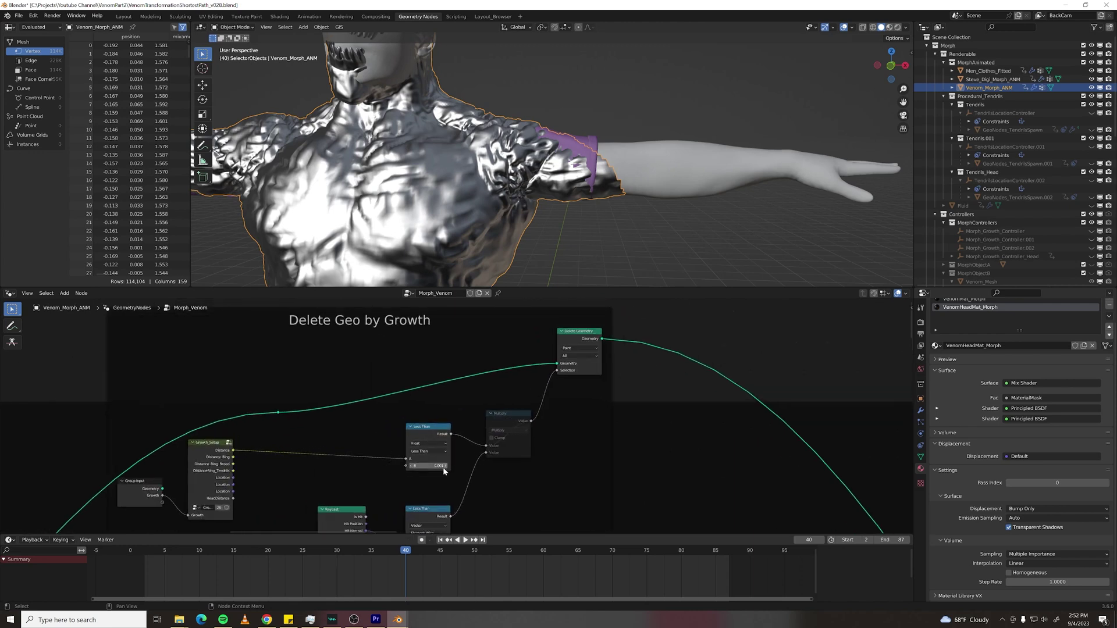
middle_click_drag(584, 385, 590, 381)
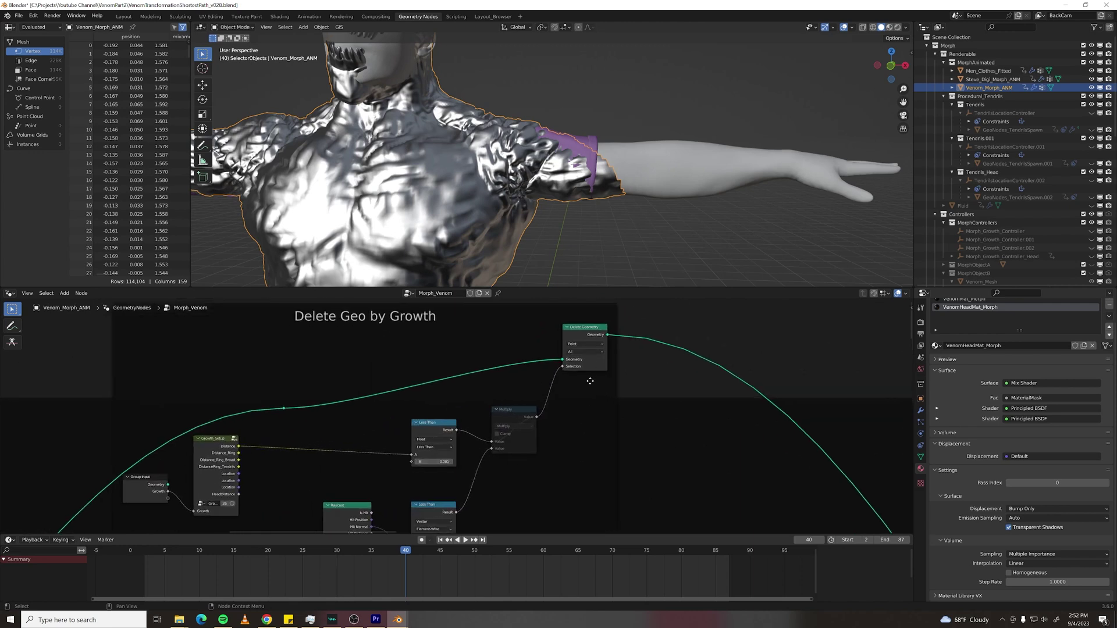
left_click(590, 330)
Step: Orbit the Venom torso and pan along the morph node tree to the edge-path section
middle_click_drag(622, 189, 580, 185)
scroll(580, 185, "down", 5)
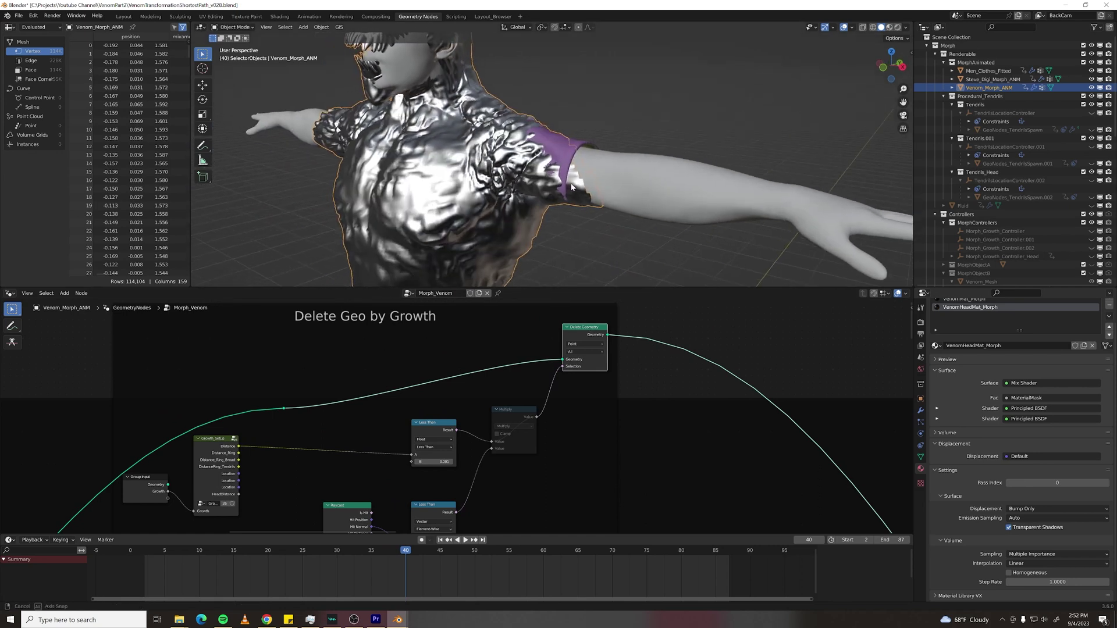
scroll(247, 410, "down", 6)
middle_click_drag(679, 388, 503, 461)
scroll(570, 389, "up", 5)
scroll(504, 463, "up", 5)
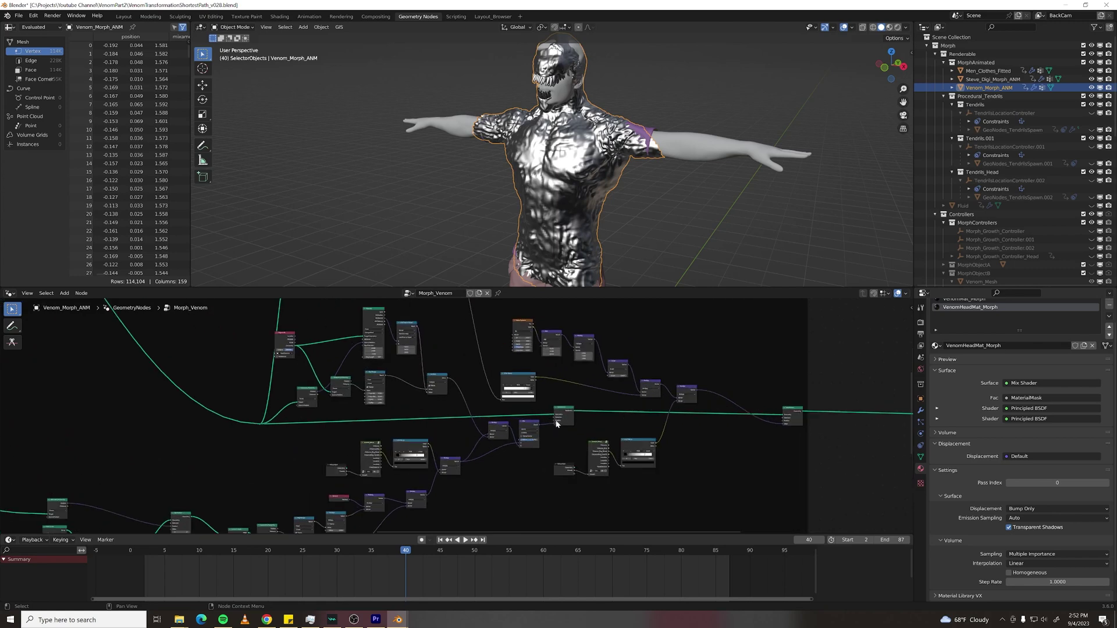
middle_click_drag(666, 428, 607, 451)
scroll(590, 112, "up", 5)
scroll(590, 112, "down", 3)
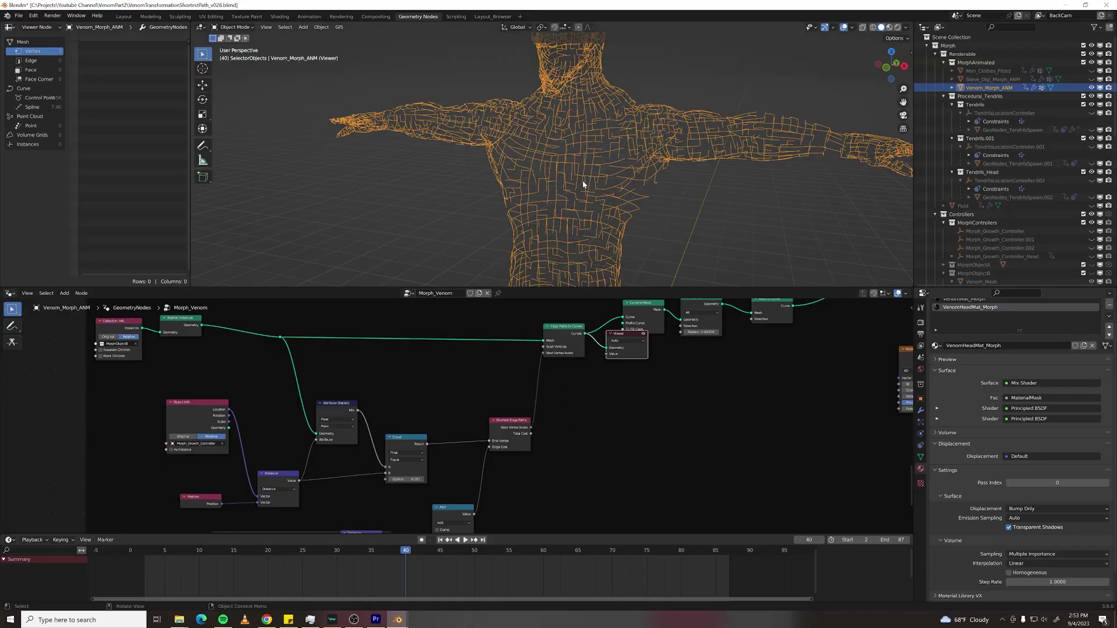
middle_click_drag(583, 184, 559, 173)
mouse_move(579, 221)
middle_mouse_down()
mouse_move(638, 187)
mouse_move(664, 217)
mouse_move(571, 216)
middle_mouse_up()
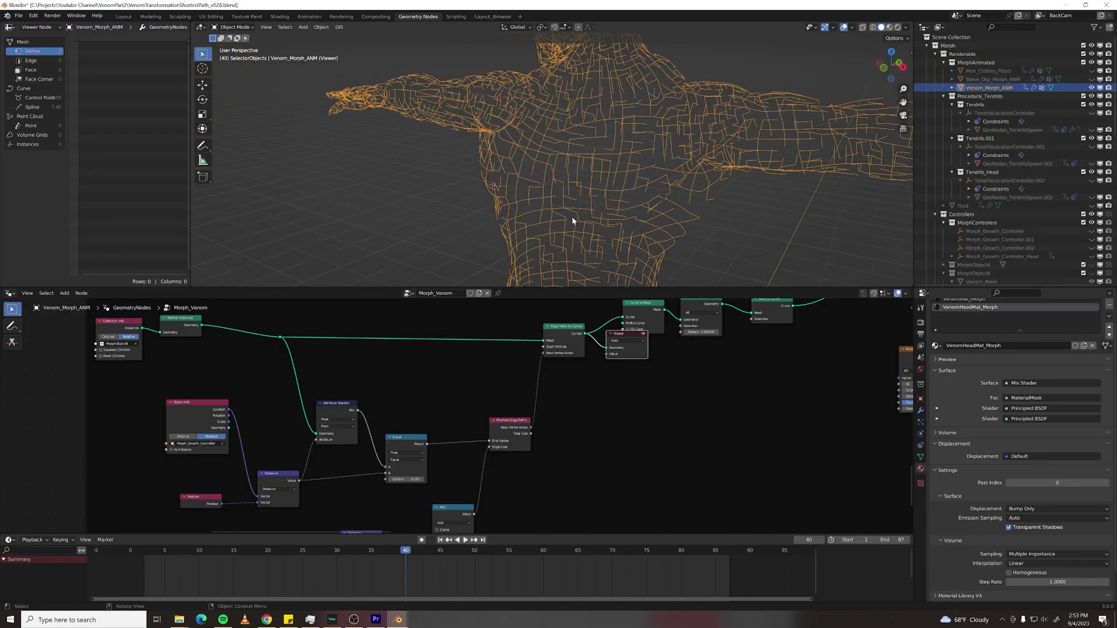
middle_click_drag(338, 491, 411, 461)
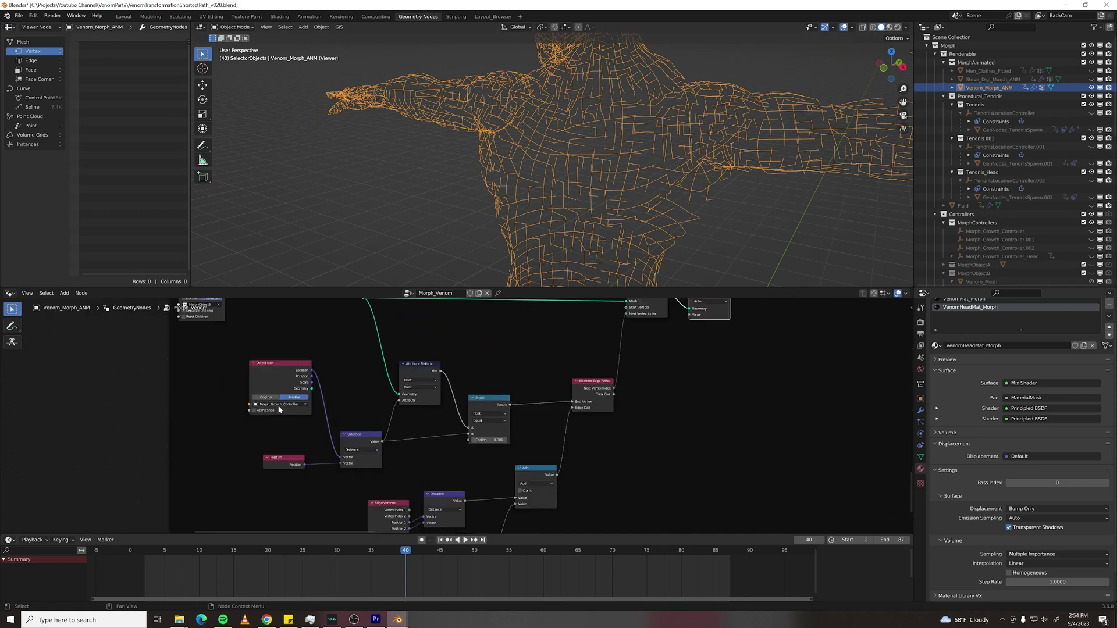
middle_click_drag(580, 172, 619, 169)
middle_click_drag(541, 226, 540, 200)
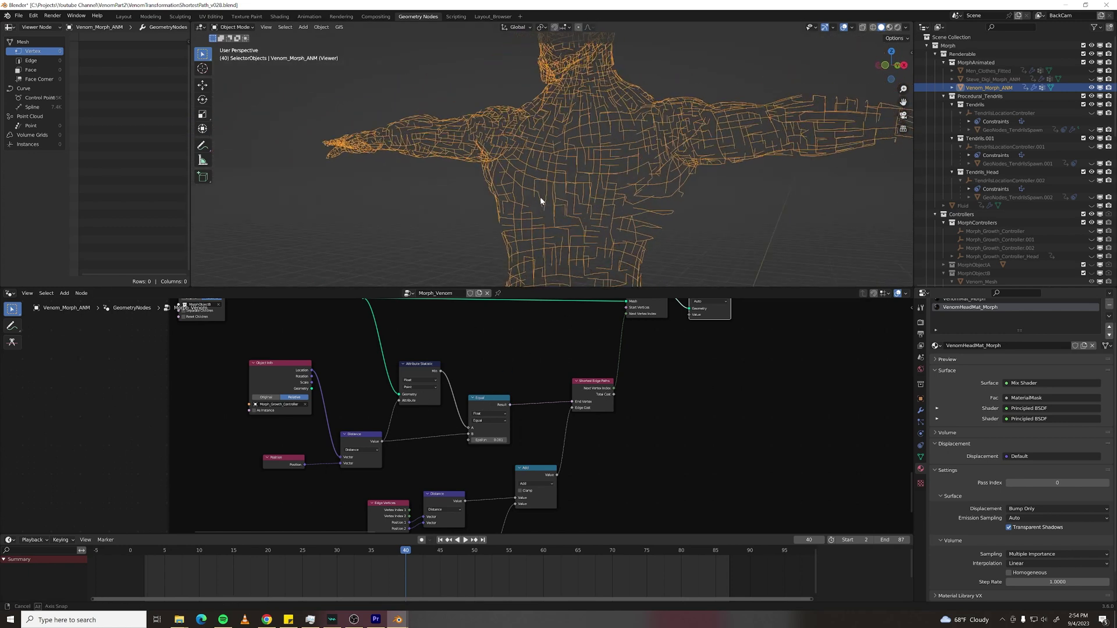
scroll(644, 469, "down", 2)
middle_click_drag(632, 482, 605, 395)
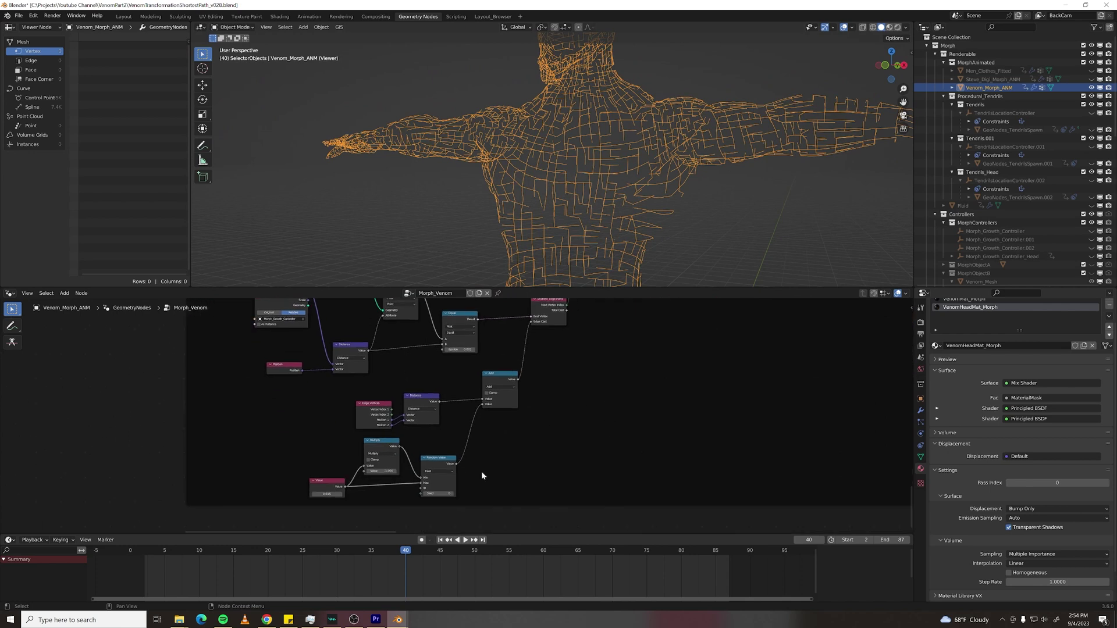
scroll(482, 474, "up", 1)
scroll(473, 410, "up", 2)
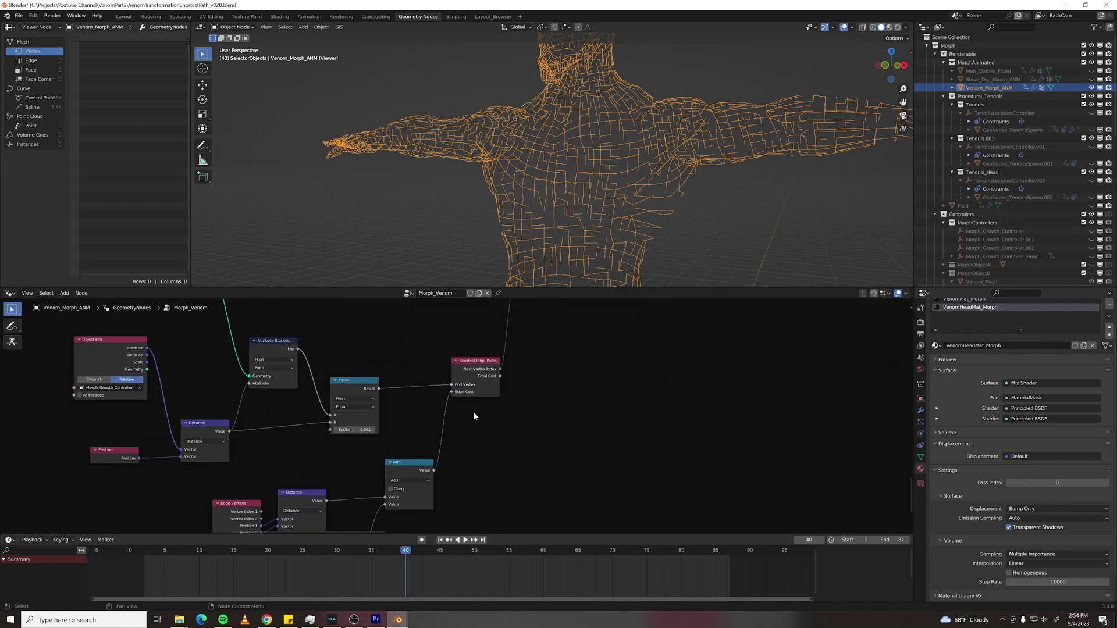
middle_click_drag(485, 454, 619, 258)
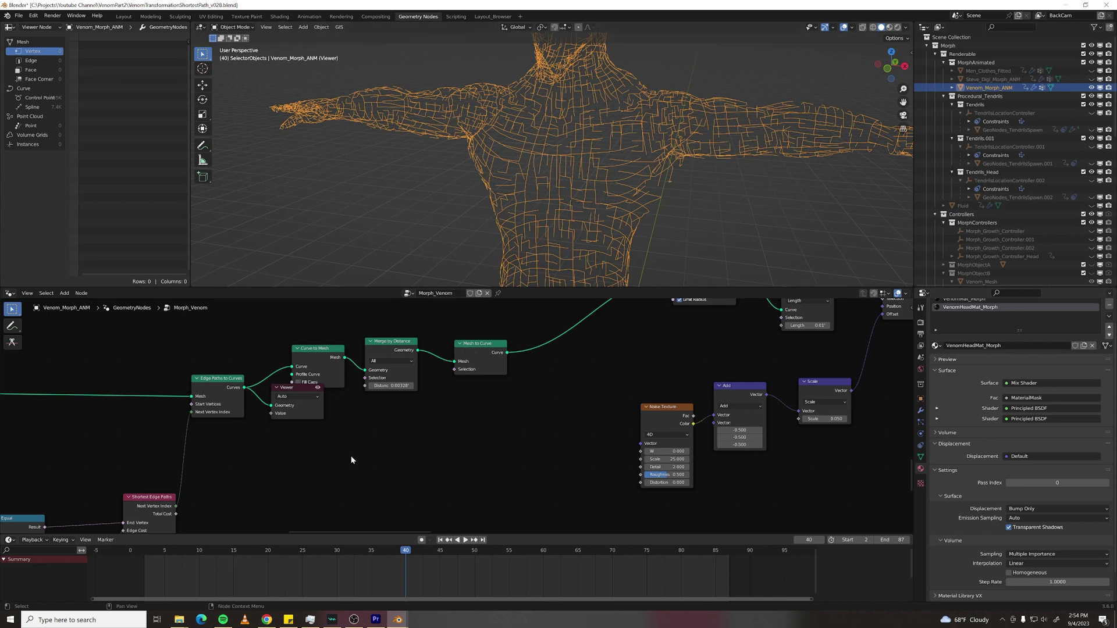
Step: Pan the node editor along the tendril section to the upper Set Position node
scroll(430, 433, "down", 4)
middle_click_drag(566, 404, 442, 418)
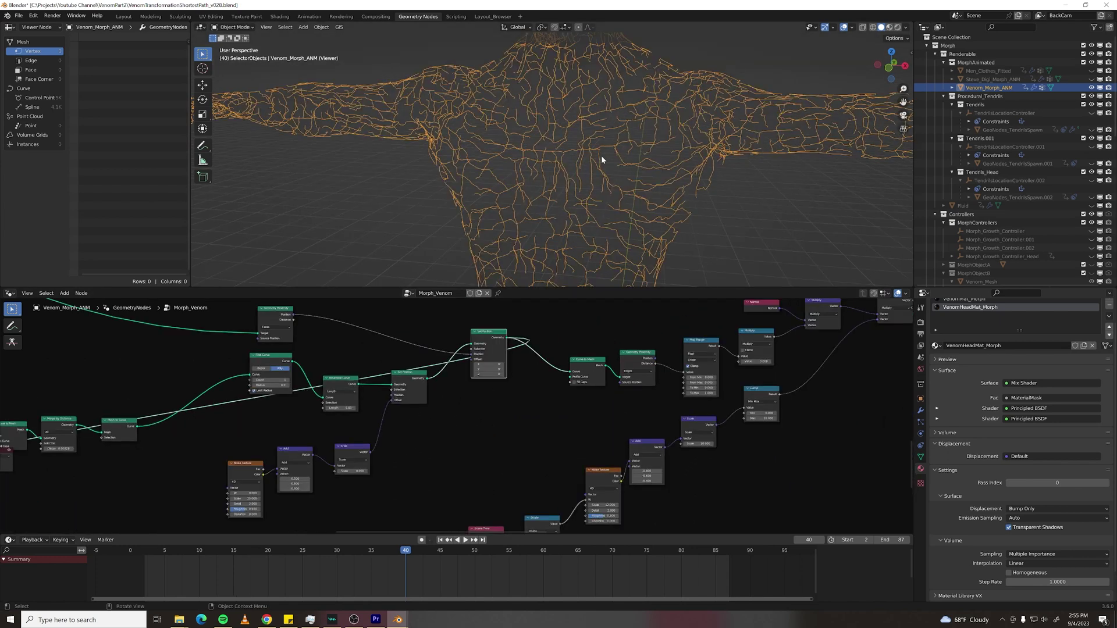
middle_click_drag(601, 157, 544, 172)
scroll(551, 212, "up", 2)
middle_click_drag(387, 448, 435, 474)
scroll(465, 442, "up", 1)
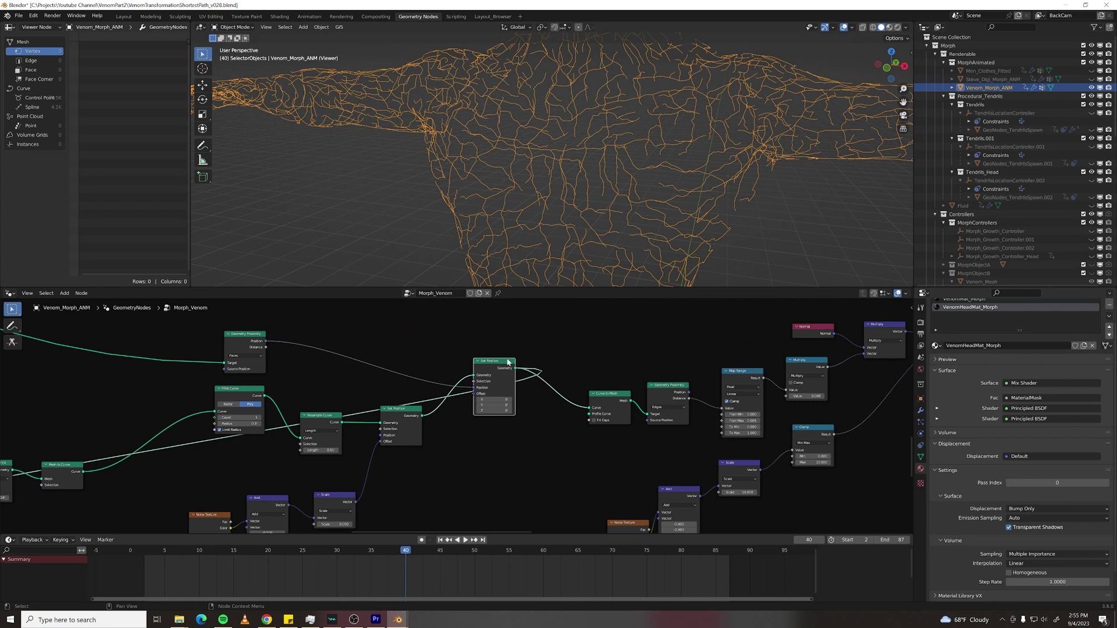
scroll(268, 354, "down", 4)
middle_click_drag(382, 351, 374, 378)
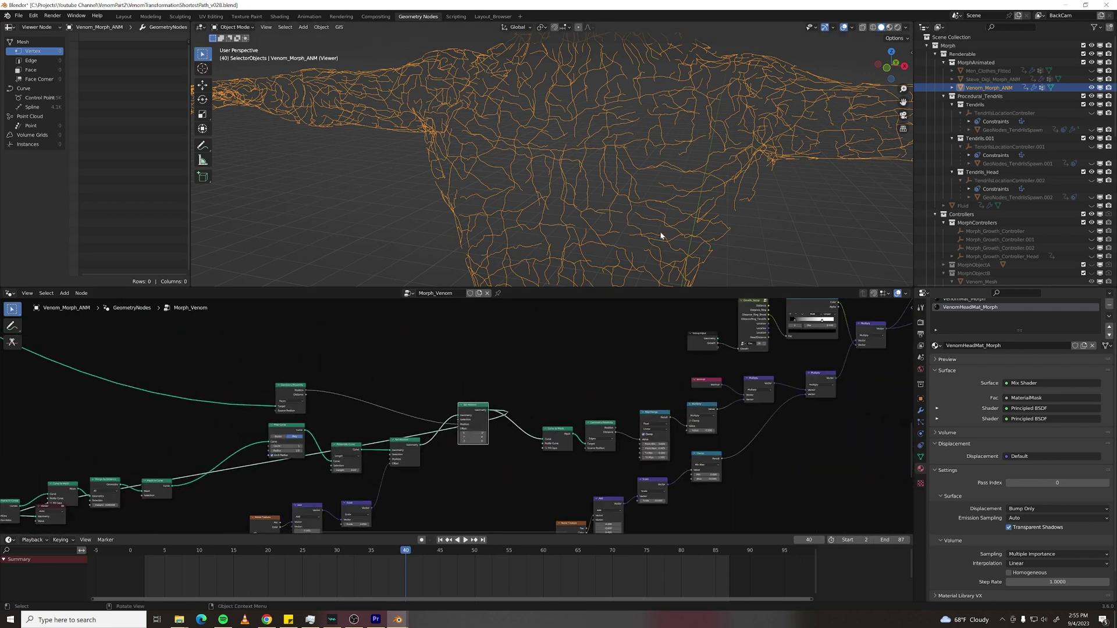
Step: Turn the vein-covered body and bring the Geometry Proximity node into view
scroll(667, 225, "down", 1)
mouse_move(667, 226)
middle_mouse_down()
mouse_move(636, 204)
mouse_move(652, 228)
mouse_move(599, 207)
mouse_move(648, 211)
mouse_move(591, 231)
middle_mouse_up()
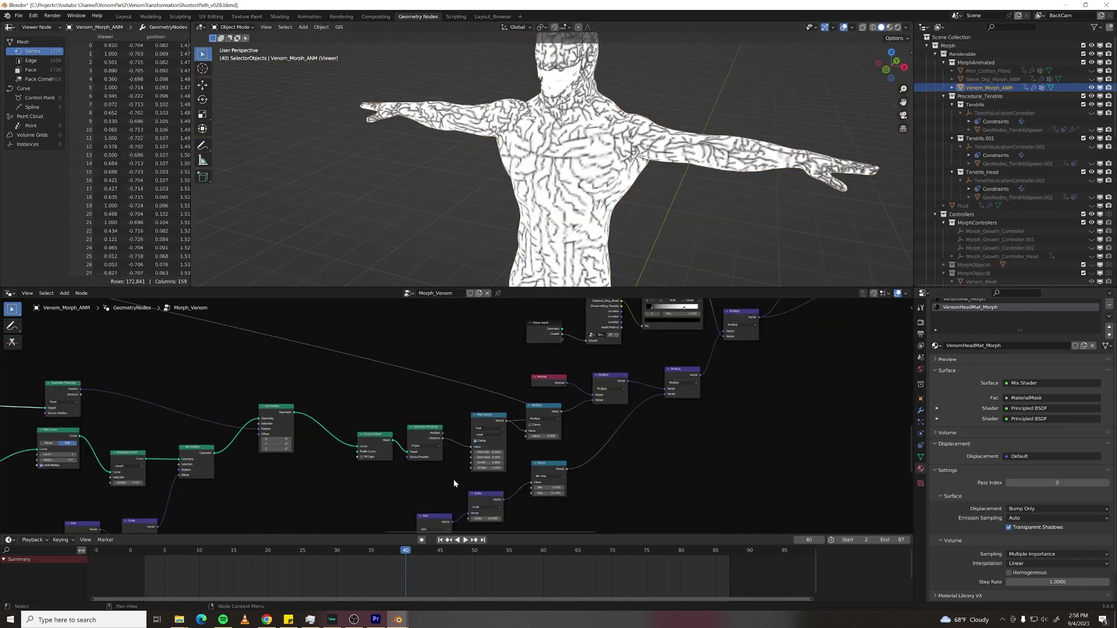
middle_click_drag(454, 484, 385, 480)
scroll(384, 476, "up", 3)
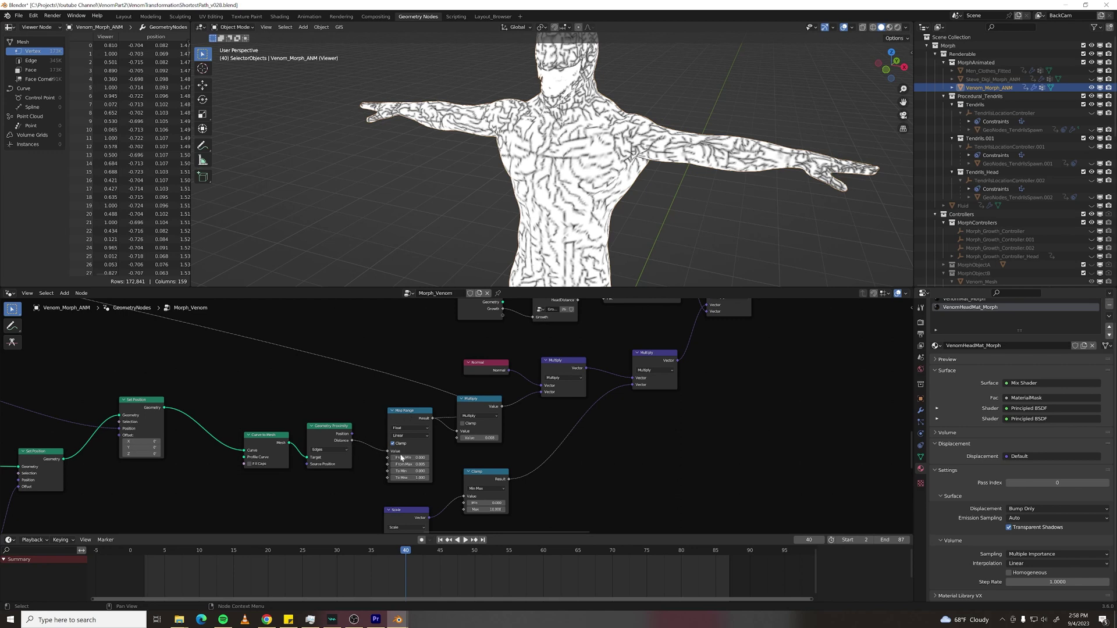
Step: Orbit to a closer frontal view and inspect the Map Range, Normal and Multiply nodes
scroll(597, 172, "up", 2)
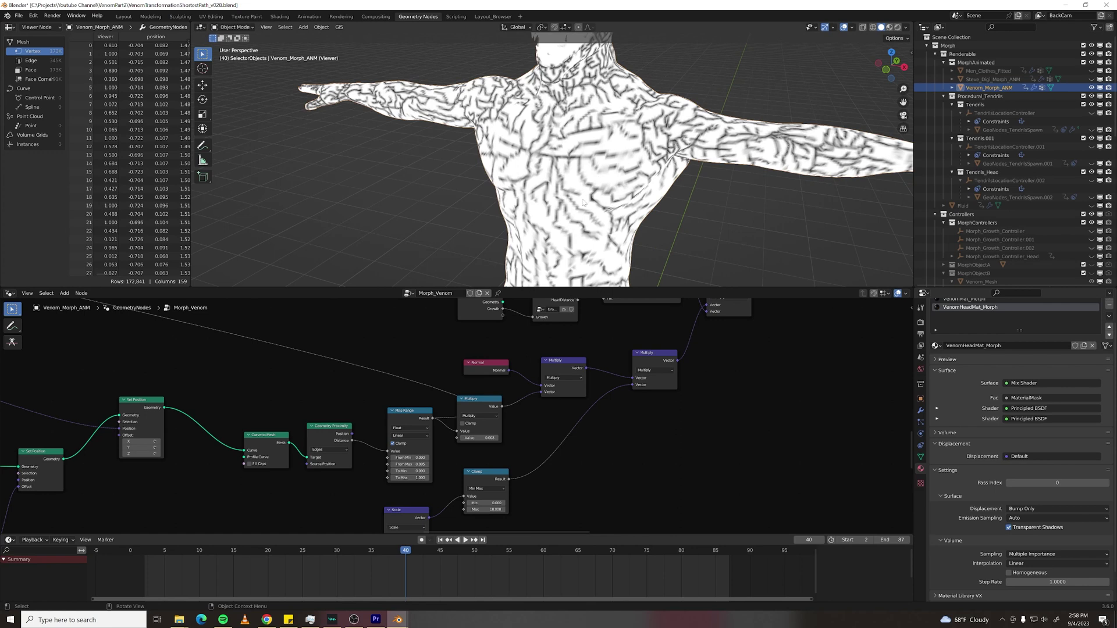
middle_click_drag(584, 203, 561, 192)
middle_click_drag(522, 409, 422, 440)
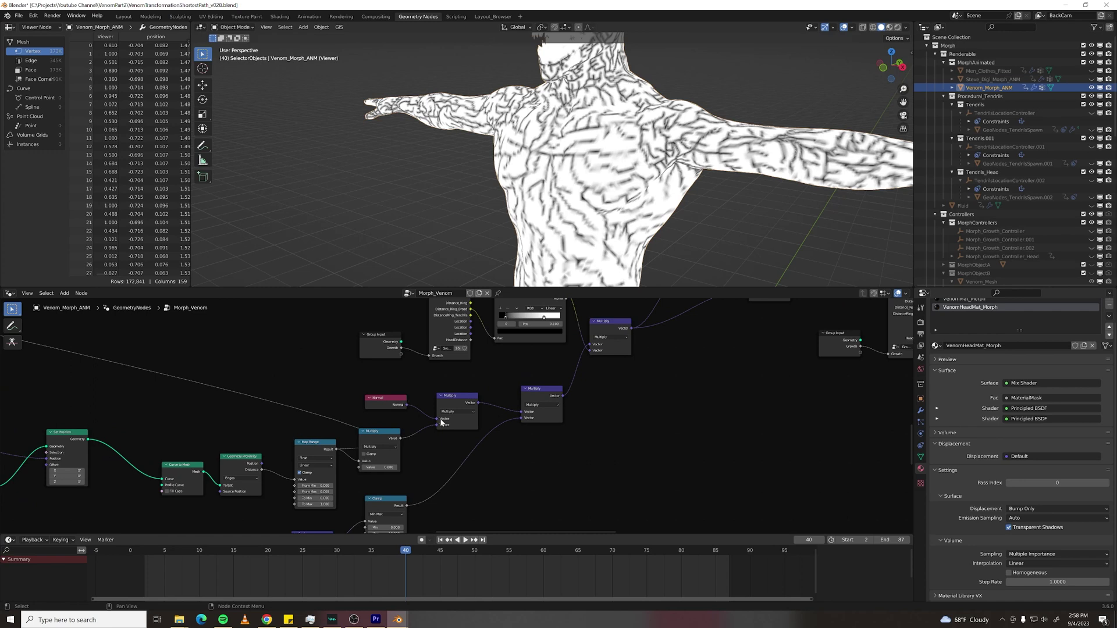
middle_click_drag(630, 424, 579, 448)
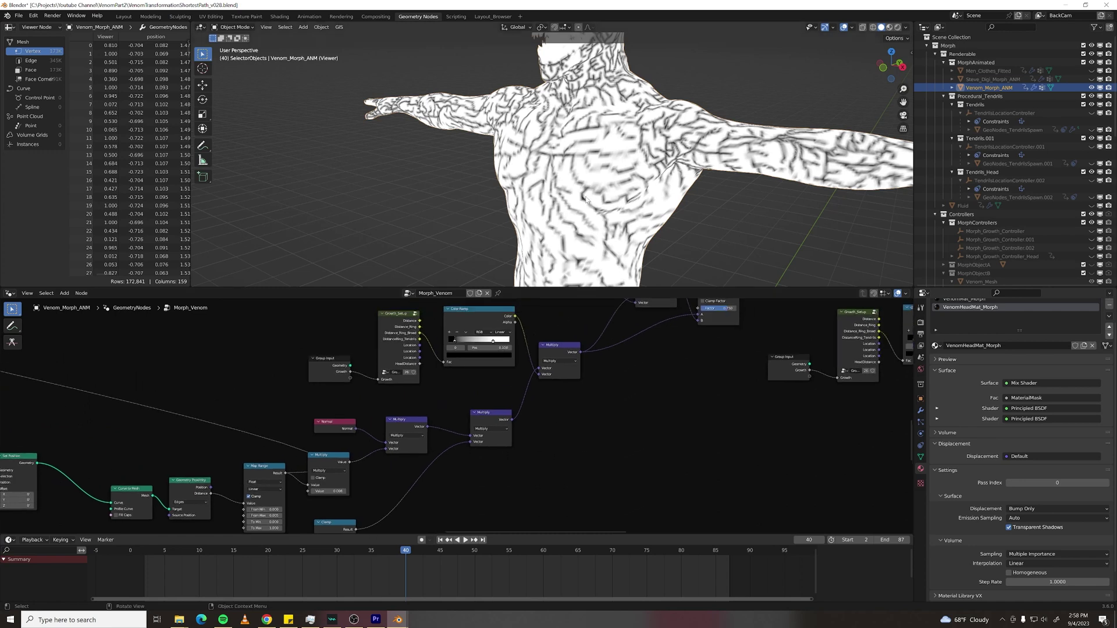
middle_click_drag(617, 398, 610, 383)
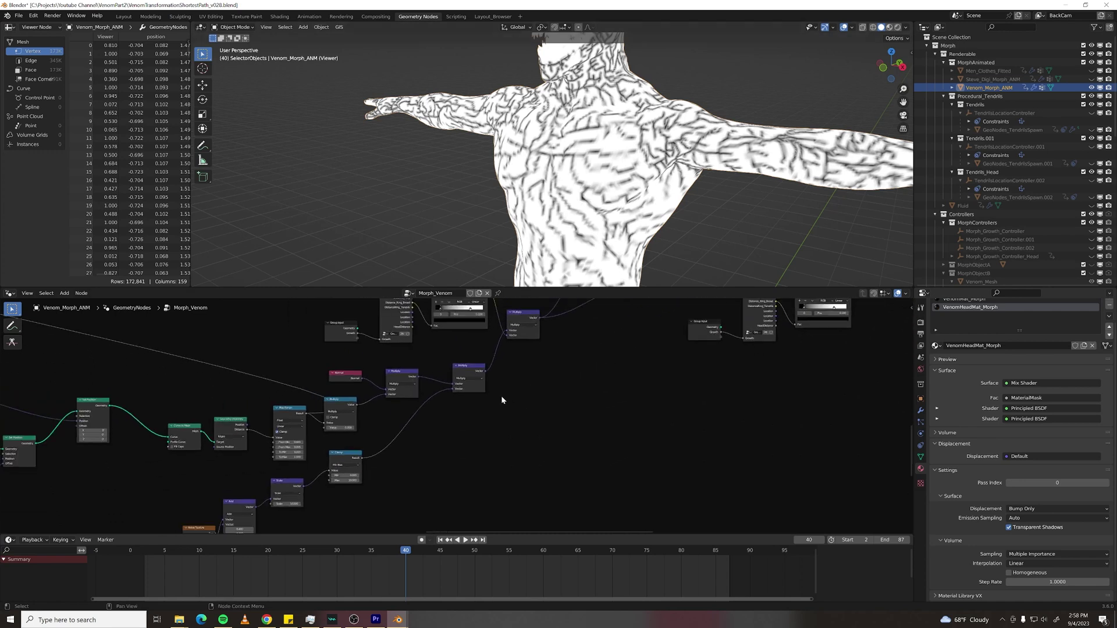
scroll(501, 398, "down", 1)
Step: Pan across the Scene Time, Noise Texture, Growth_Setup, Color Ramp and Mix nodes
middle_click_drag(396, 464, 469, 384)
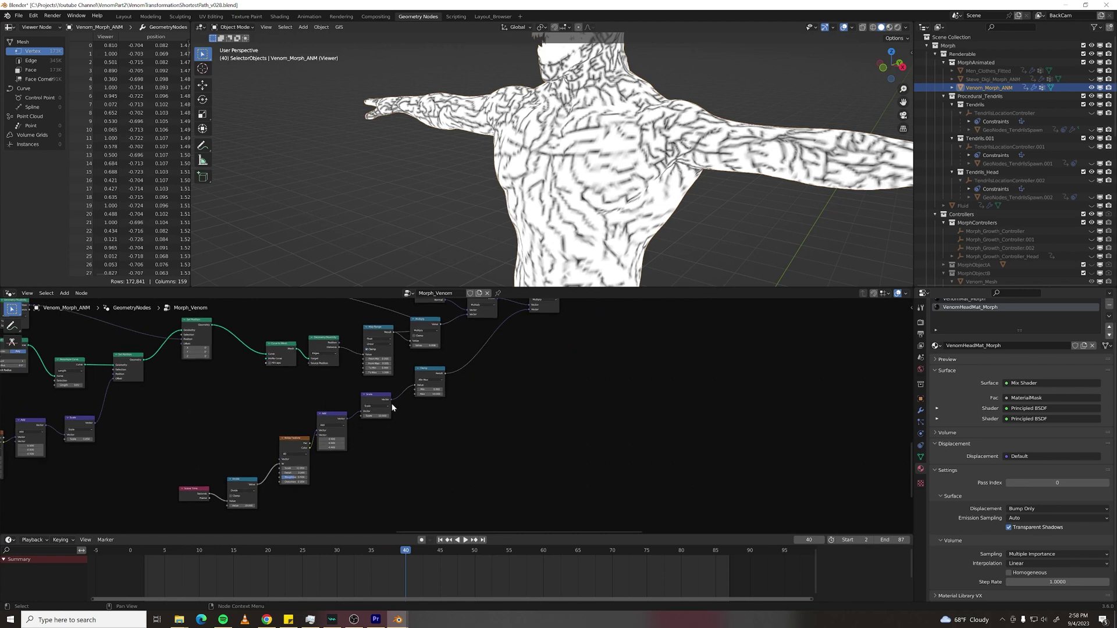
middle_click_drag(527, 351, 430, 462)
scroll(490, 399, "up", 3)
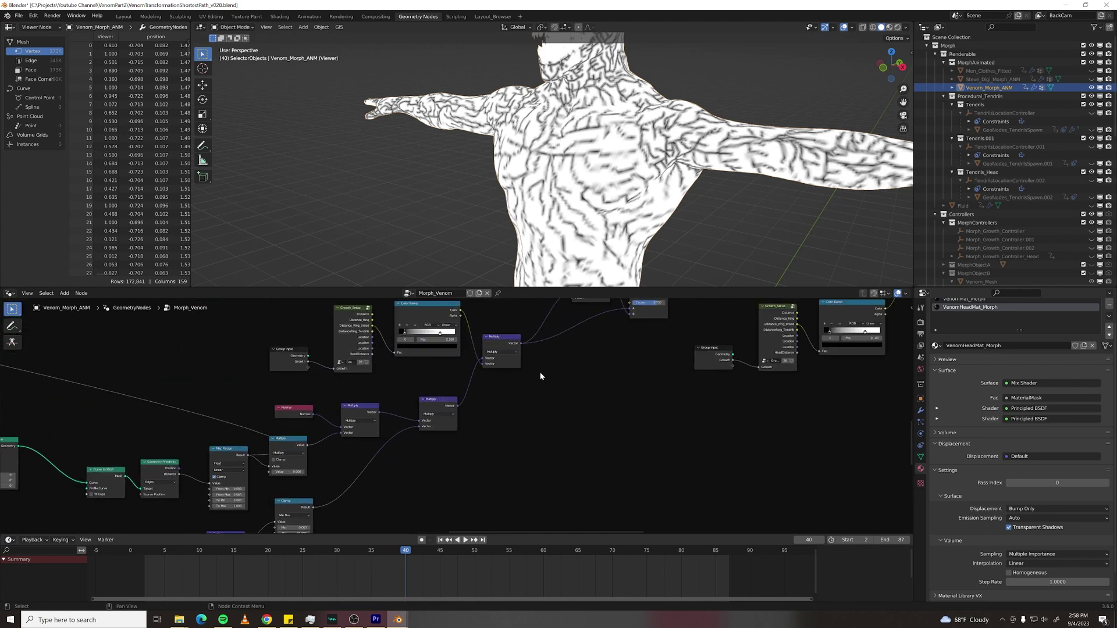
middle_click_drag(540, 376, 455, 445)
scroll(492, 421, "up", 1)
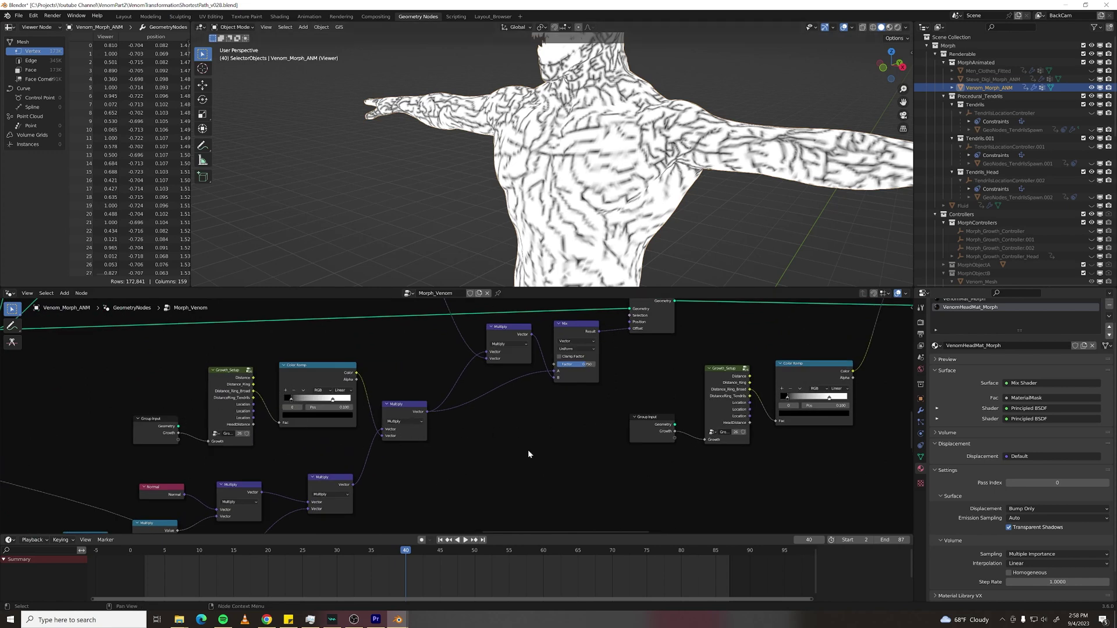
scroll(531, 440, "down", 2)
middle_click_drag(533, 437, 555, 509)
scroll(434, 472, "down", 5)
scroll(303, 407, "up", 1)
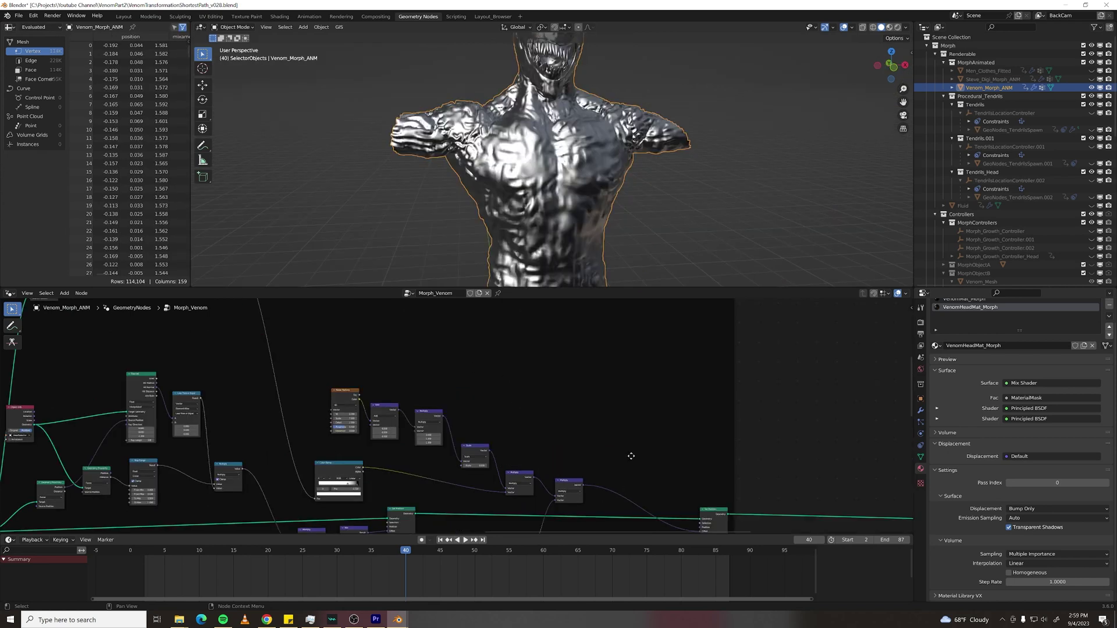
scroll(576, 166, "up", 3)
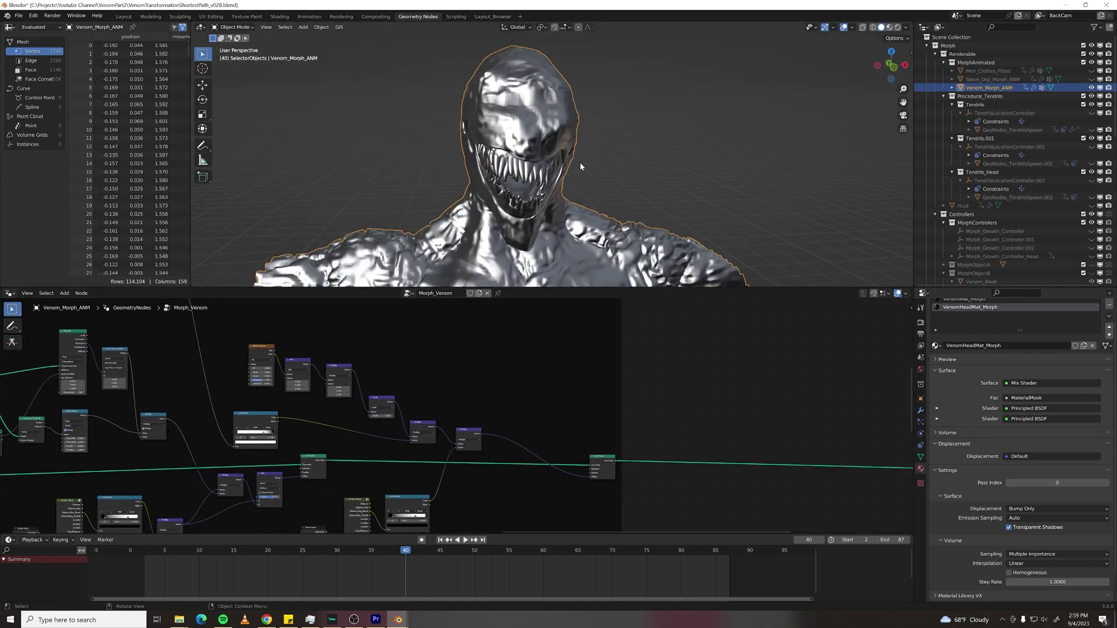
mouse_move(579, 162)
middle_mouse_down()
mouse_move(623, 155)
mouse_move(589, 150)
middle_mouse_up()
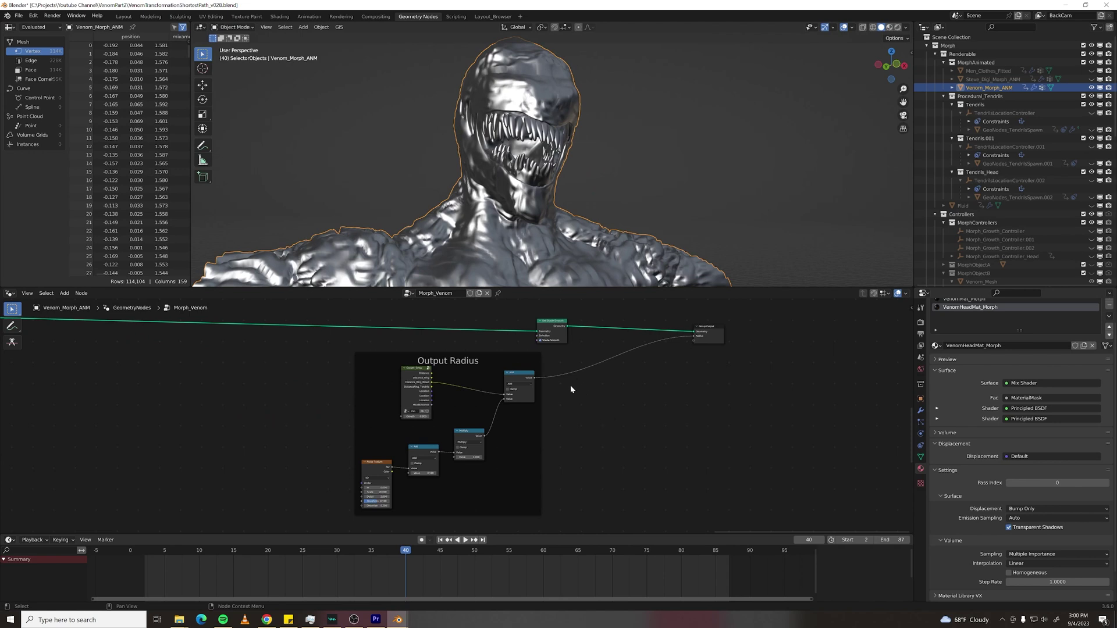
scroll(571, 368, "up", 2)
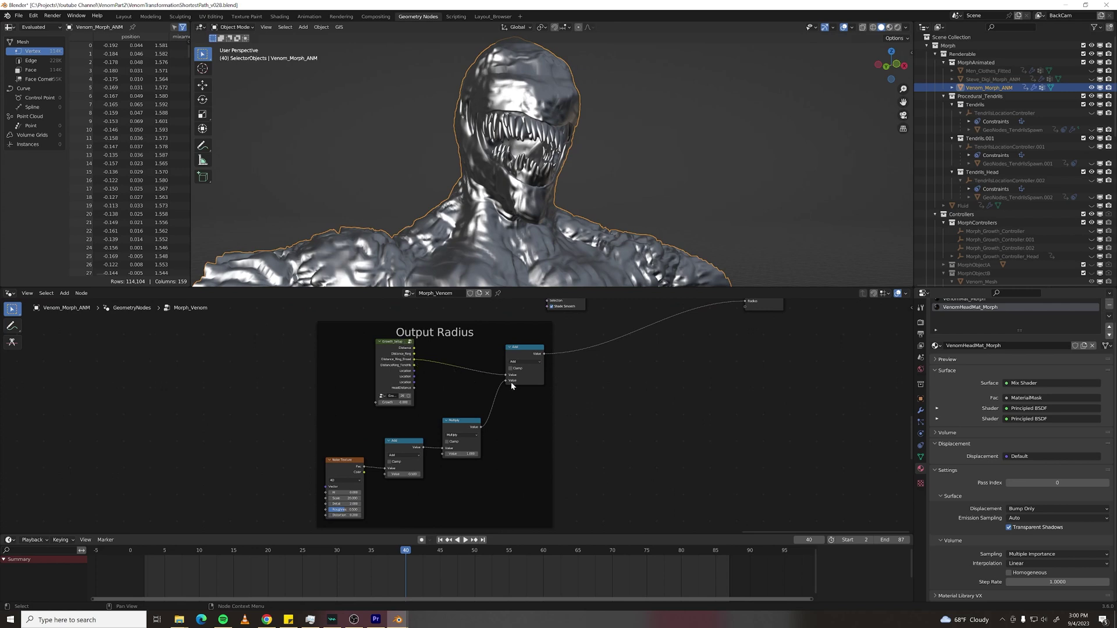
middle_click_drag(616, 385, 531, 423)
scroll(673, 371, "up", 5)
left_click(589, 369)
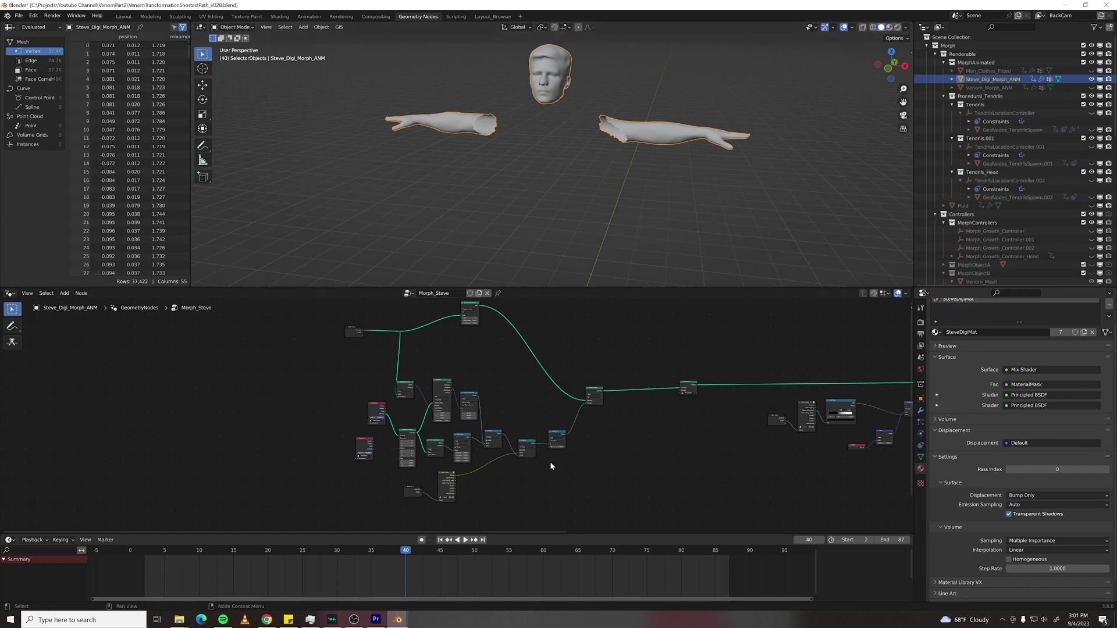
Step: Pan and zoom in on the Morph_Steve node tree
scroll(612, 419, "up", 1)
middle_click_drag(613, 419, 495, 419)
scroll(409, 428, "up", 1)
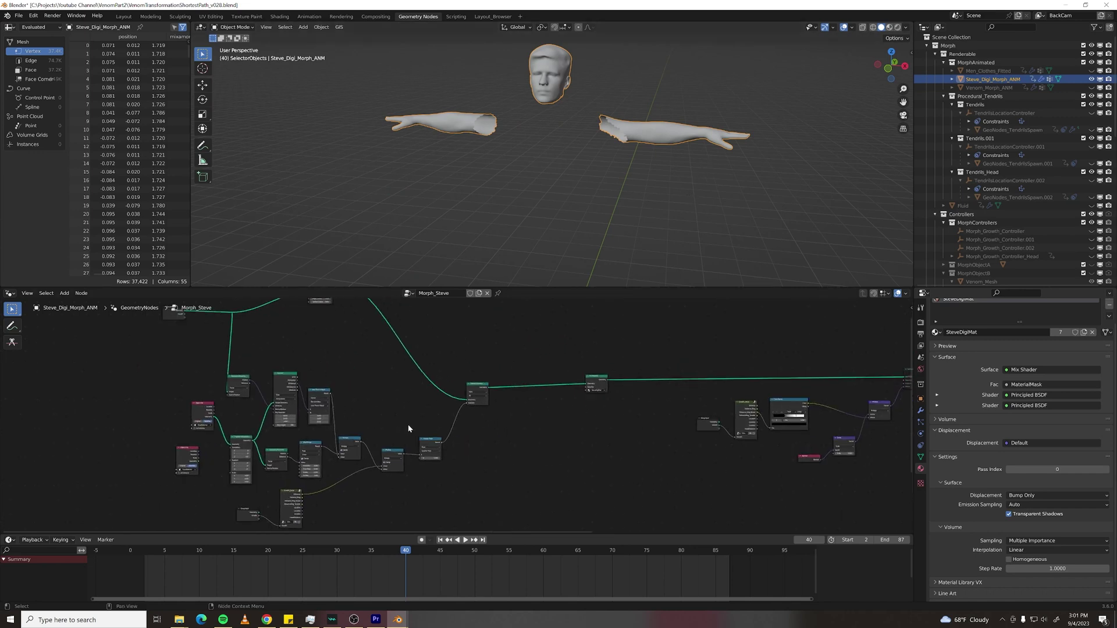
middle_click_drag(447, 407, 522, 421)
scroll(461, 412, "up", 1)
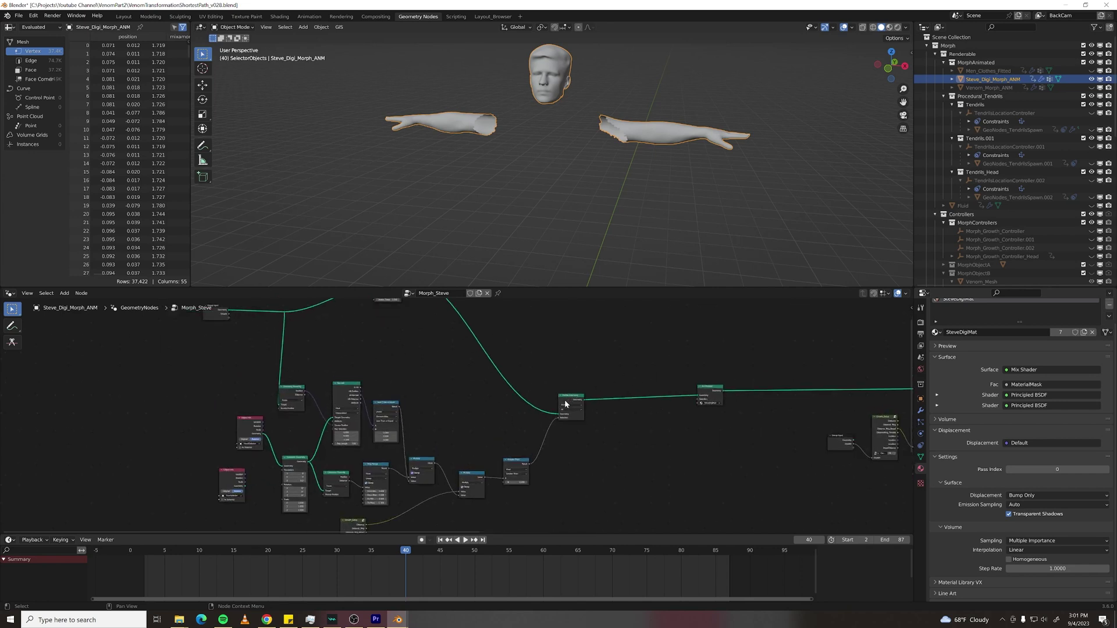
Step: Orbit the model to a rear view and back, then pan to the shading output nodes
middle_click_drag(645, 140, 497, 139)
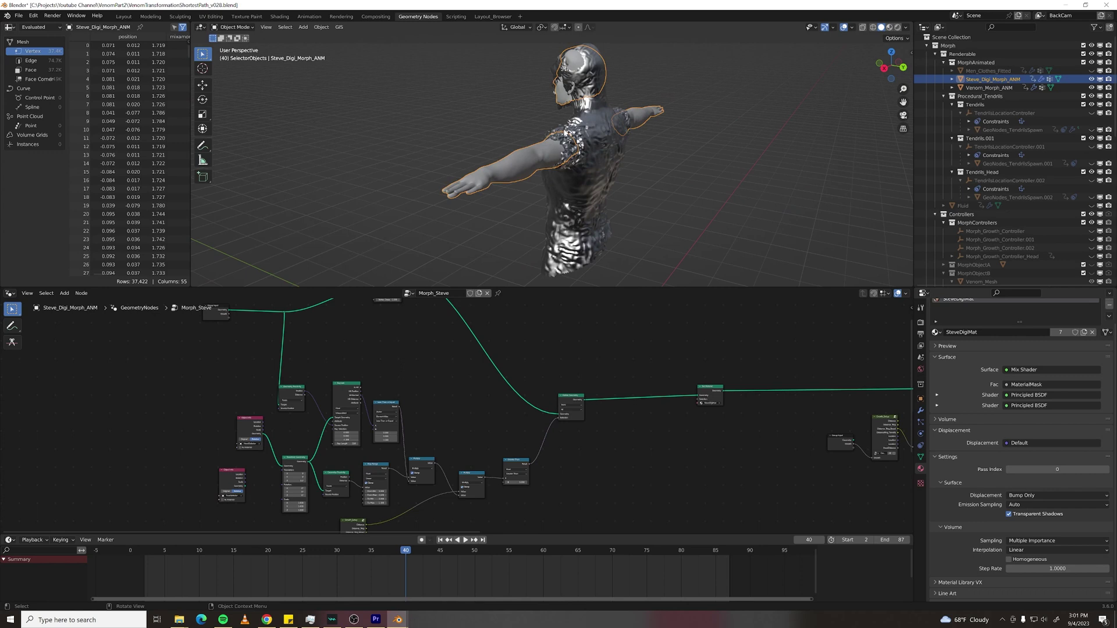
middle_click_drag(565, 133, 663, 138)
scroll(681, 441, "down", 4)
middle_click_drag(681, 440, 434, 441)
middle_click_drag(688, 453, 681, 386)
scroll(681, 387, "up", 1)
scroll(682, 389, "up", 2)
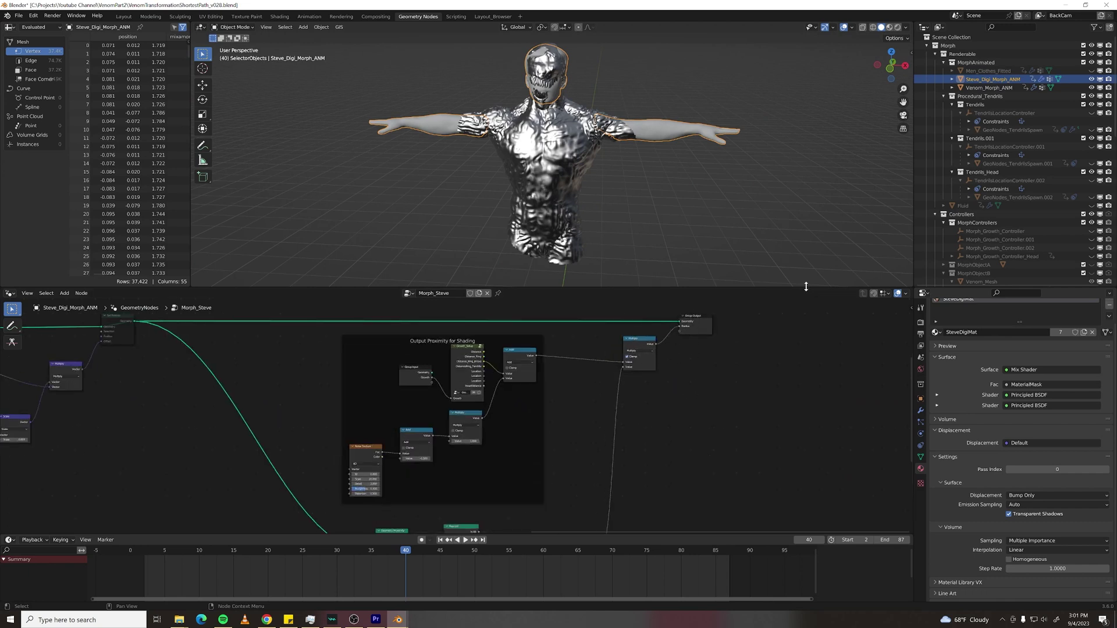
scroll(635, 397, "down", 2)
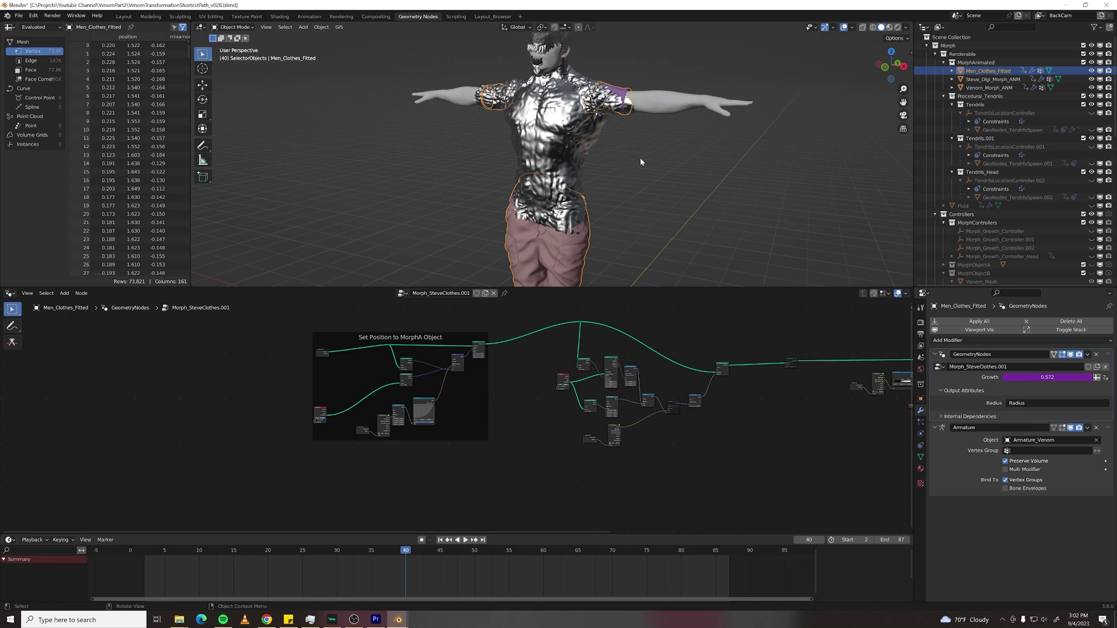
scroll(548, 391, "up", 2)
scroll(459, 424, "up", 1)
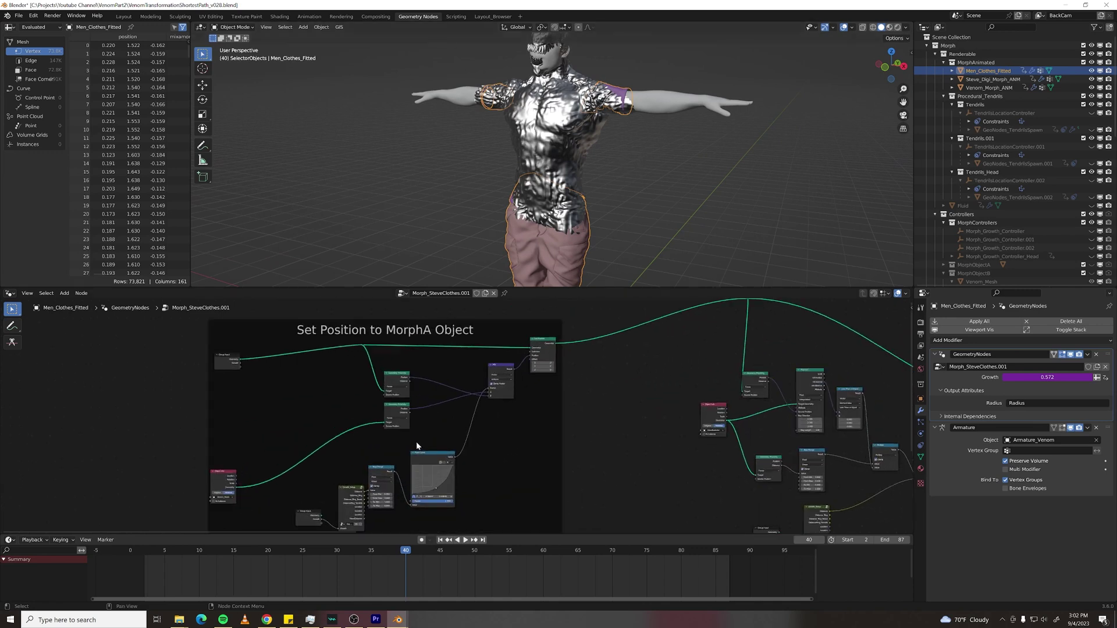
middle_click_drag(523, 410, 529, 400)
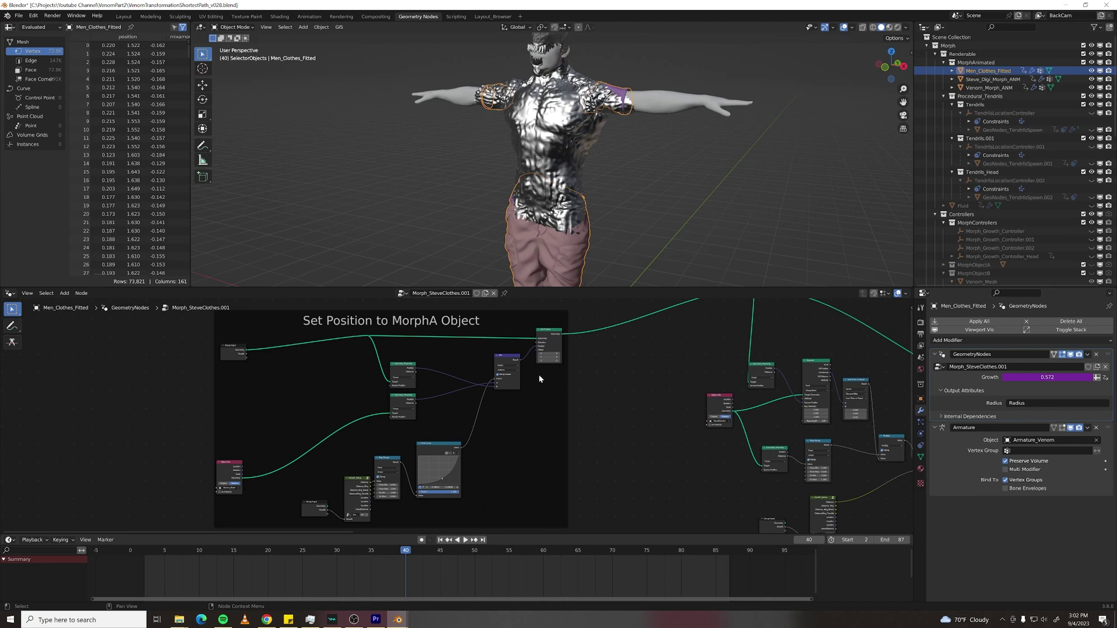
scroll(554, 335, "up", 1)
middle_click_drag(523, 467, 517, 443)
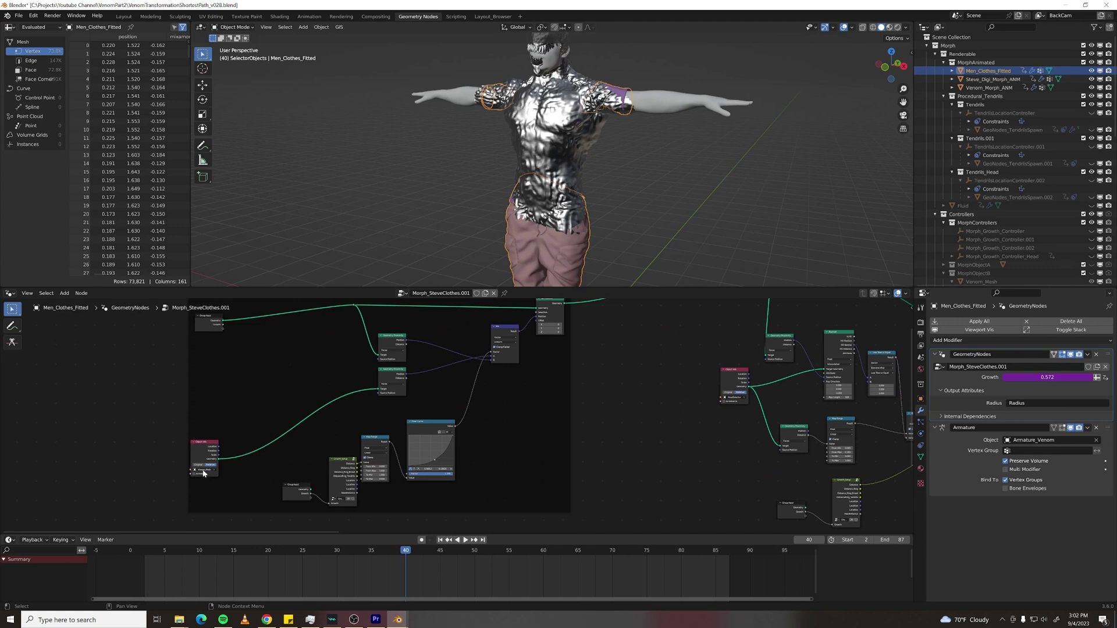
middle_click_drag(611, 154, 575, 185, "shift")
scroll(555, 192, "up", 1)
middle_click_drag(564, 342, 563, 342)
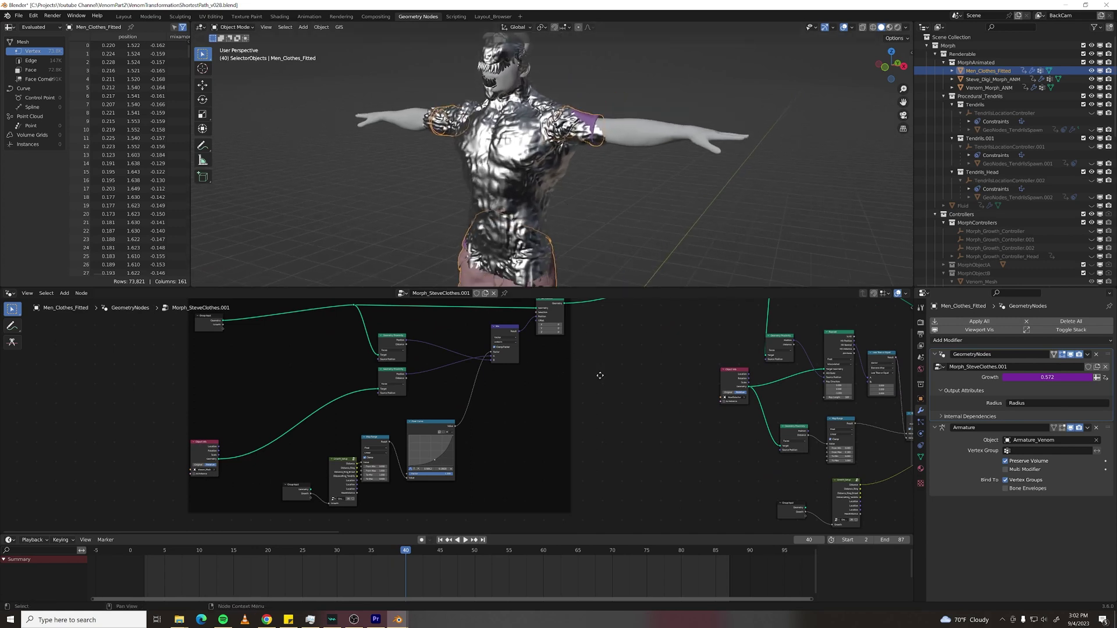
middle_click_drag(600, 375, 594, 395)
middle_click_drag(564, 236, 463, 232)
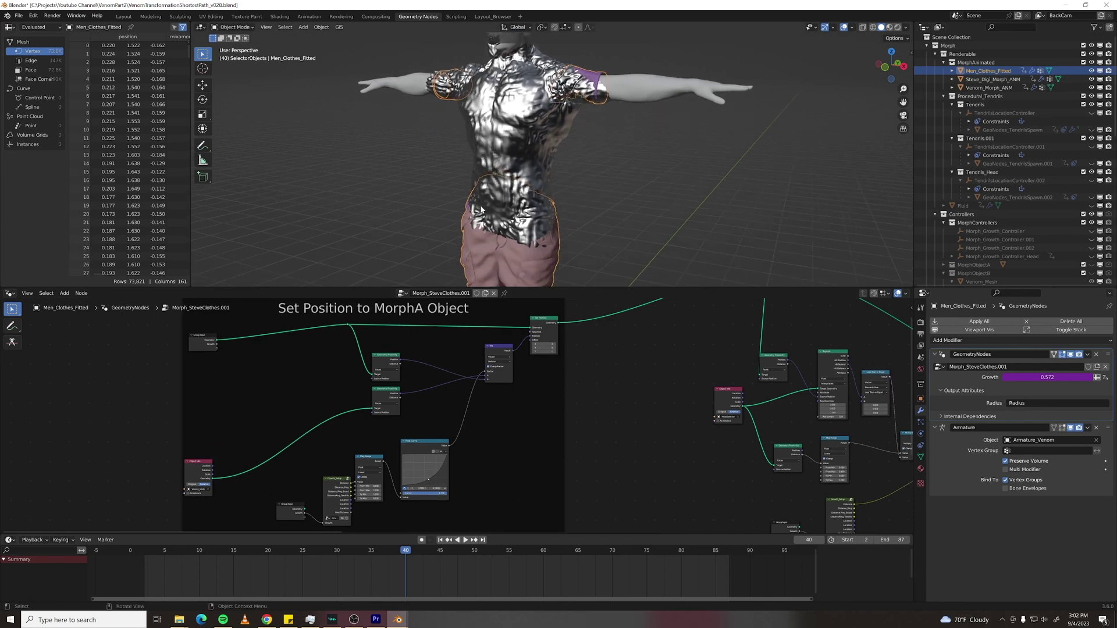
middle_click_drag(560, 238, 620, 217)
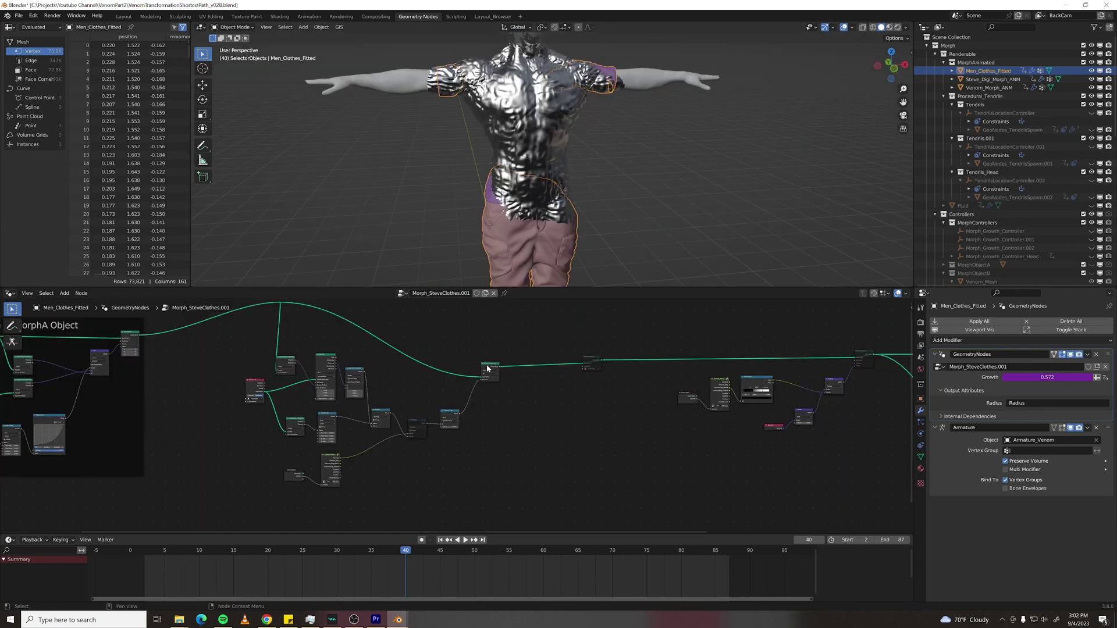
scroll(489, 368, "up", 4)
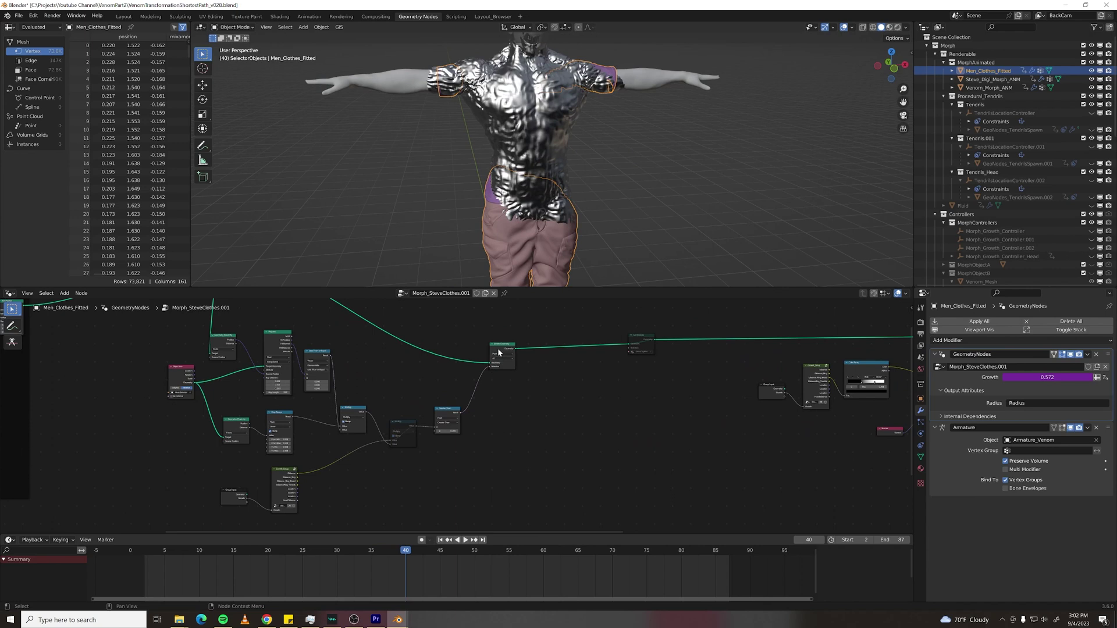
middle_click_drag(524, 192, 512, 199)
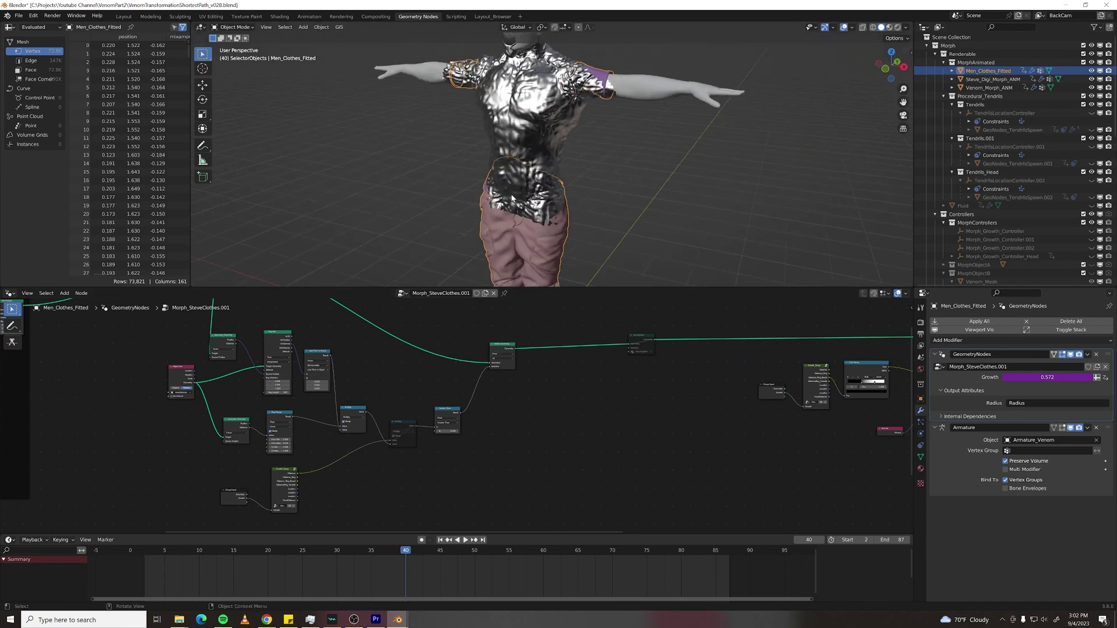
scroll(581, 392, "down", 5)
middle_click_drag(647, 394, 141, 367)
scroll(650, 389, "up", 5)
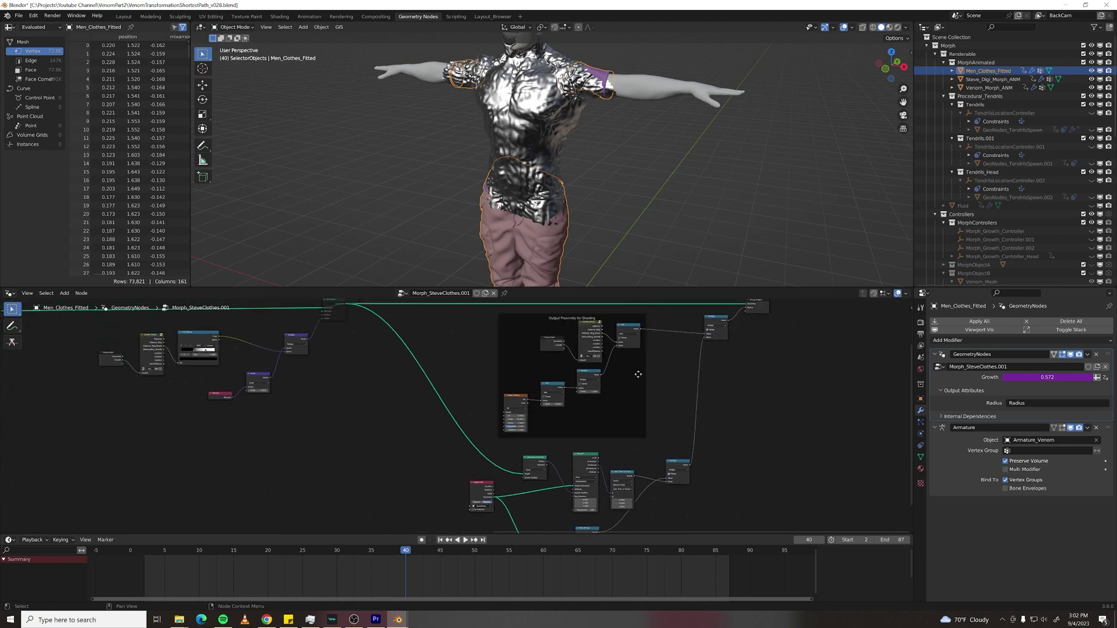
middle_click_drag(646, 372, 568, 393)
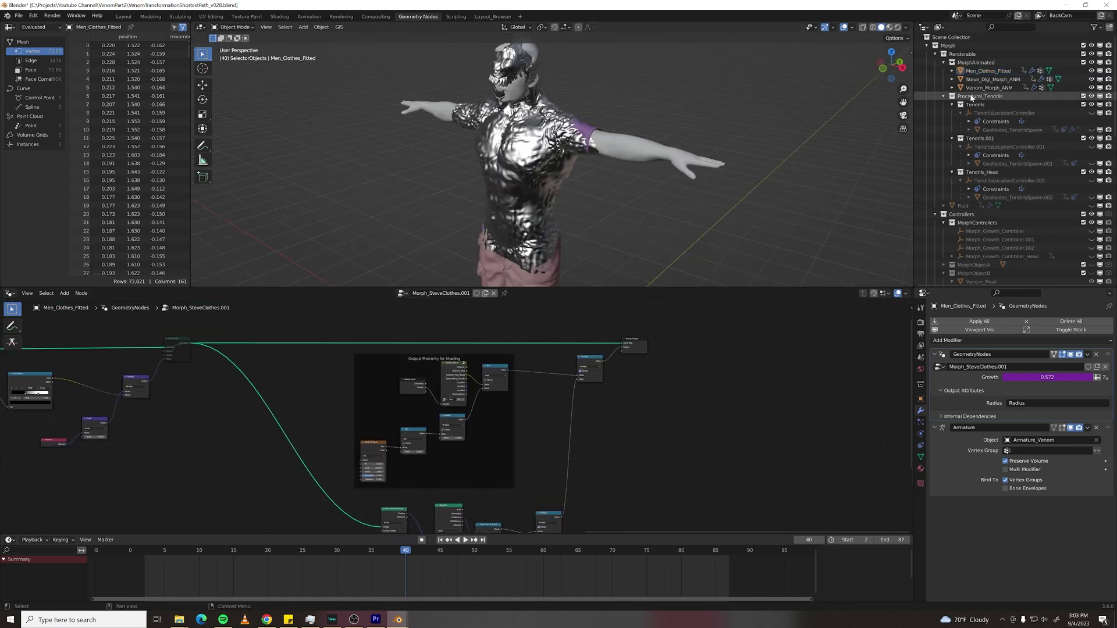
Step: Select the Fluid object and make it visible in the viewport
left_click(962, 205)
left_click(1091, 206)
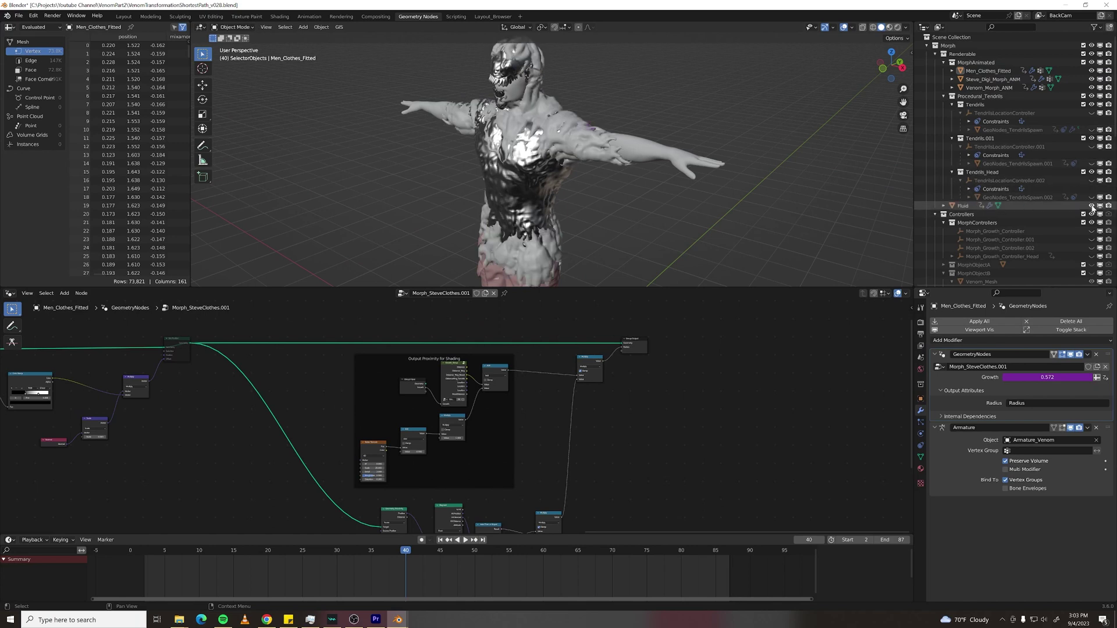
middle_click_drag(632, 183, 556, 161)
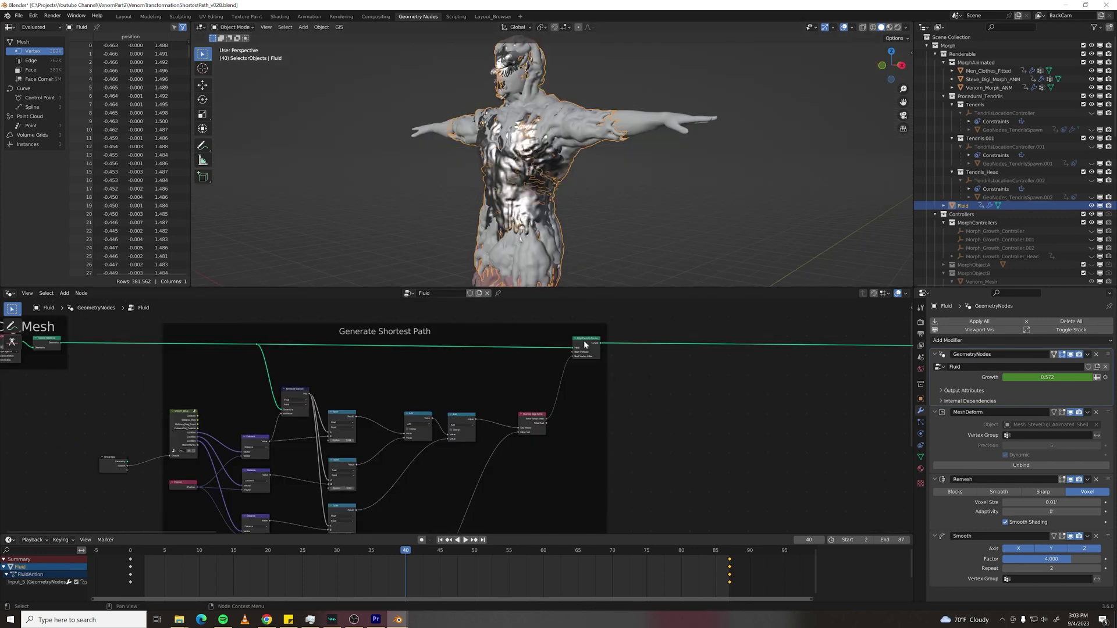
Step: Frame the Generate Shortest Path and Attribute Statistic nodes, then orbit to the figure's back
scroll(584, 341, "up", 1)
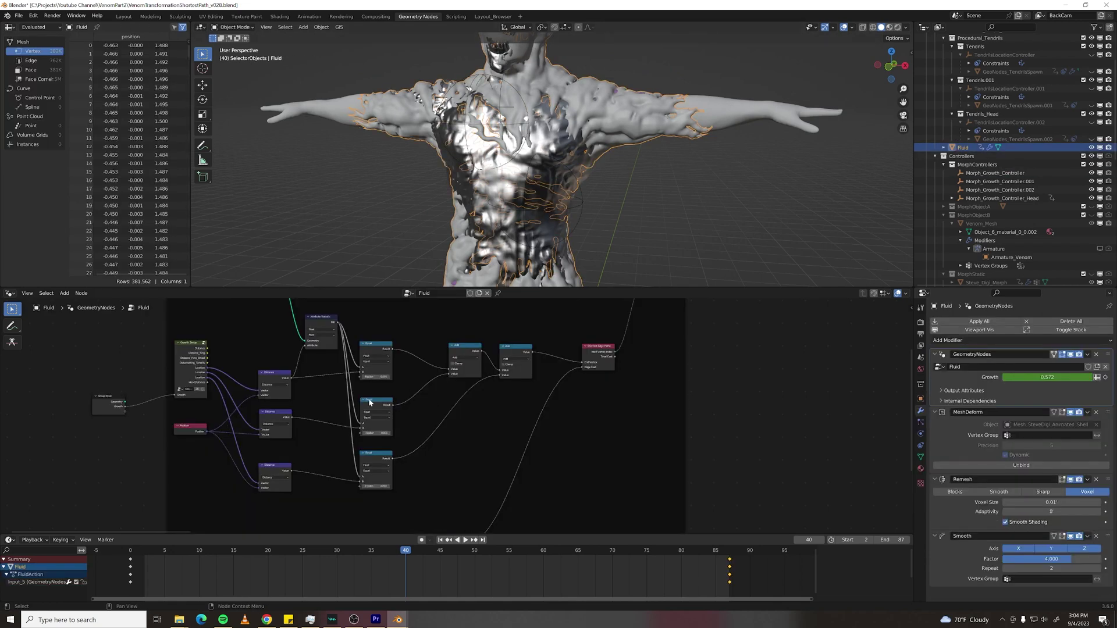
scroll(350, 397, "up", 1)
middle_click_drag(415, 388, 452, 391)
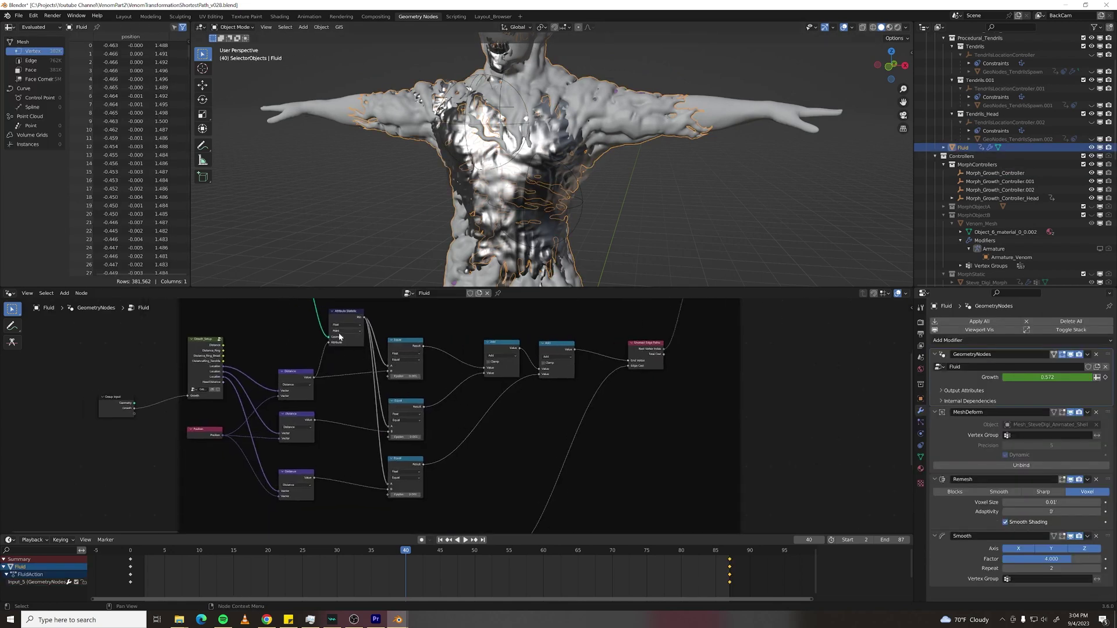
mouse_move(339, 336)
middle_mouse_down()
mouse_move(347, 349)
mouse_move(369, 344)
mouse_move(349, 351)
middle_mouse_up()
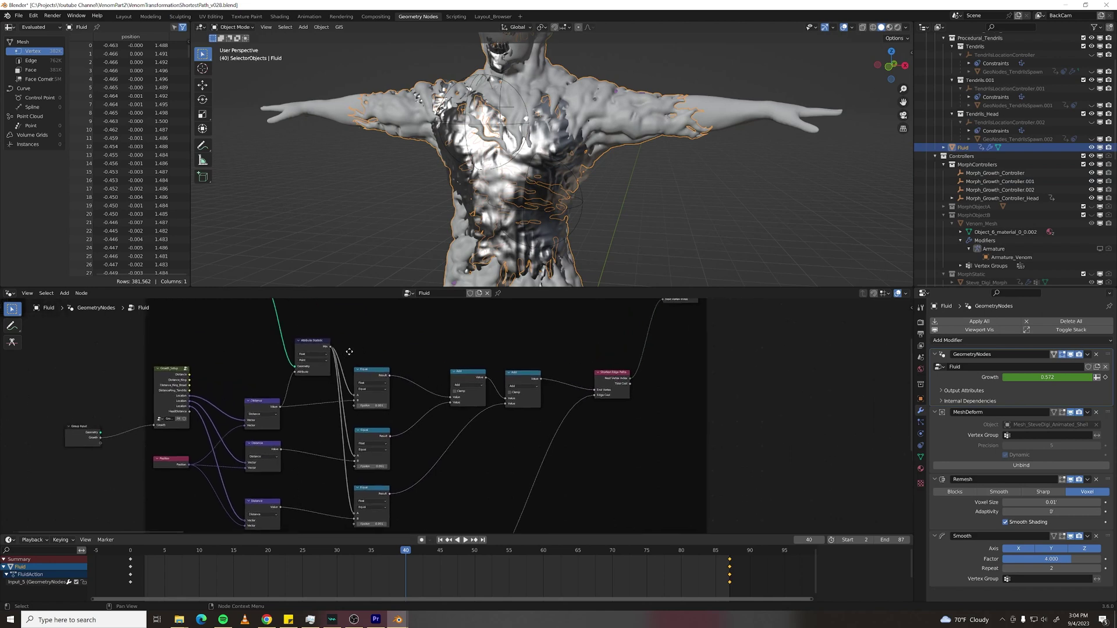
scroll(386, 343, "up", 1)
scroll(512, 351, "up", 1)
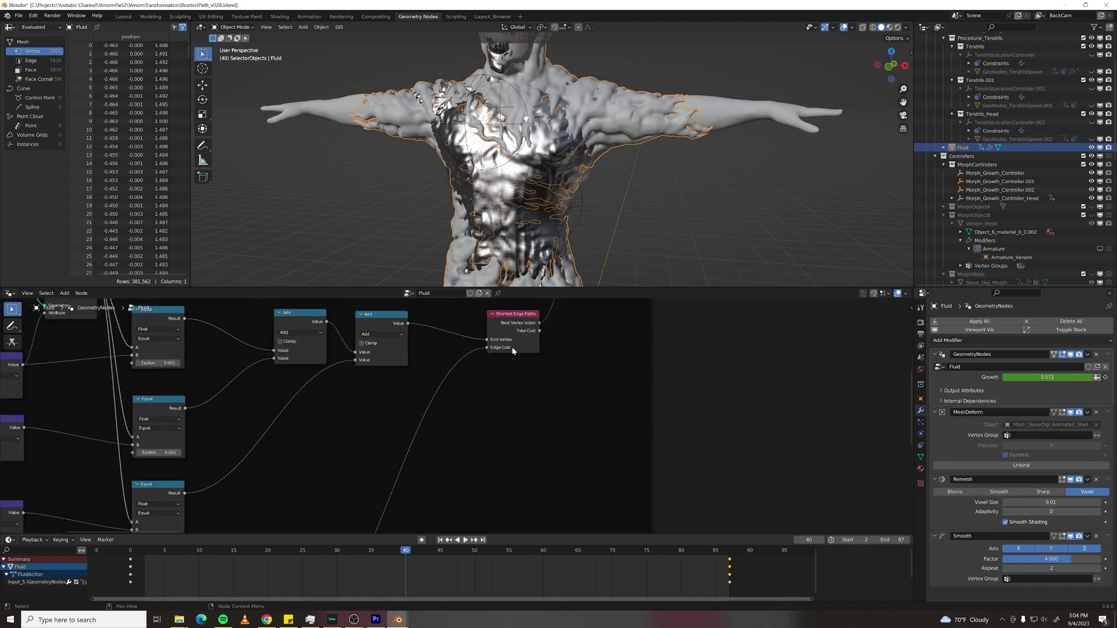
middle_click_drag(512, 351, 449, 411)
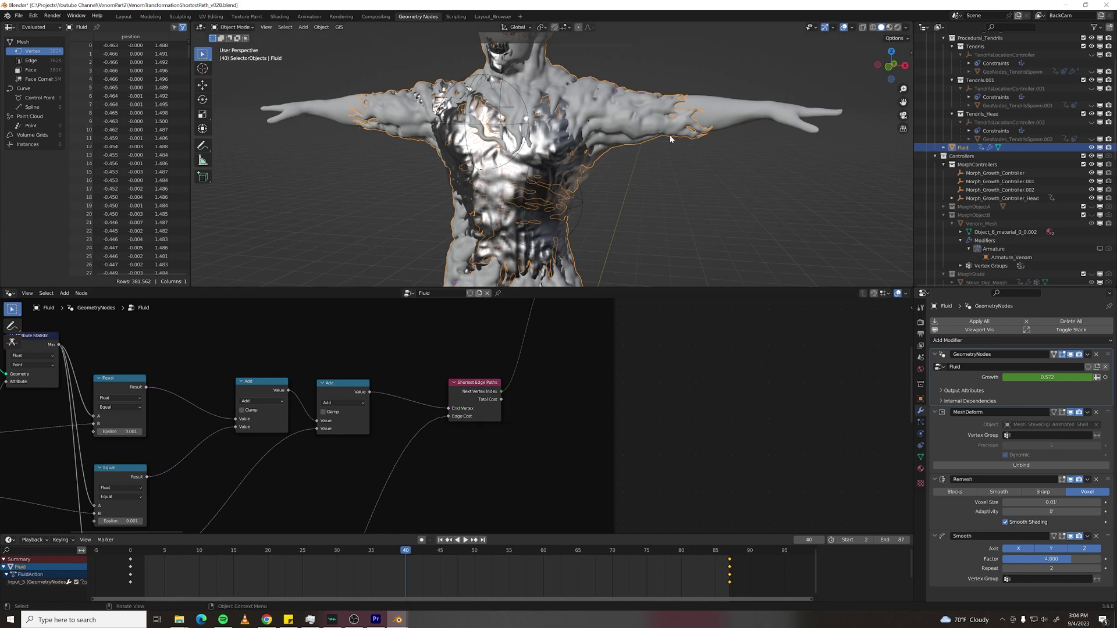
middle_click_drag(670, 138, 454, 149)
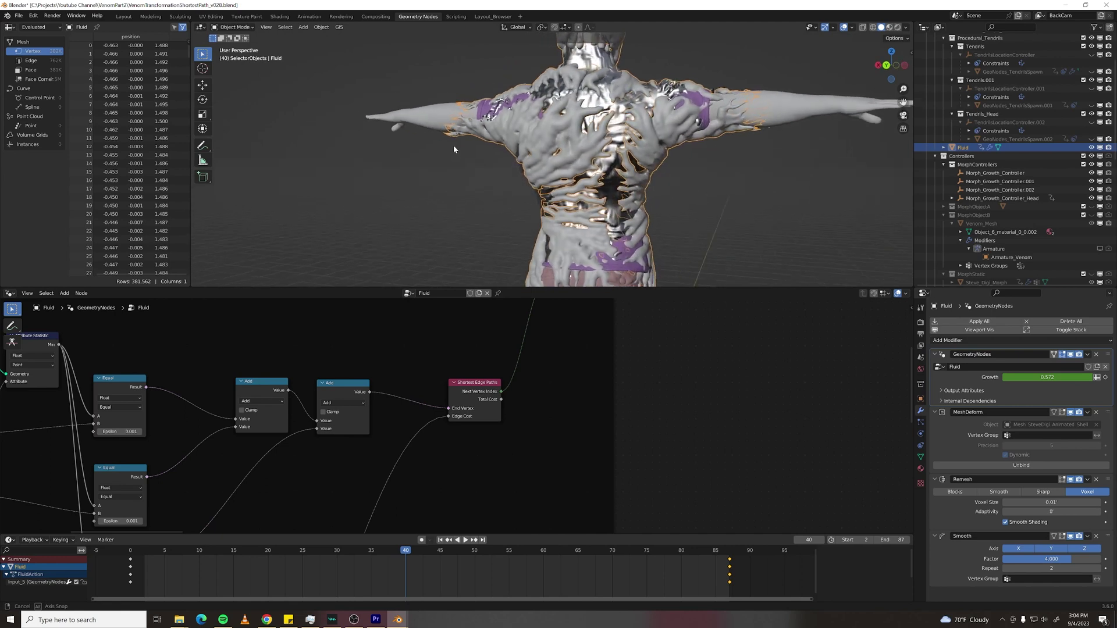
middle_click_drag(454, 147, 446, 147)
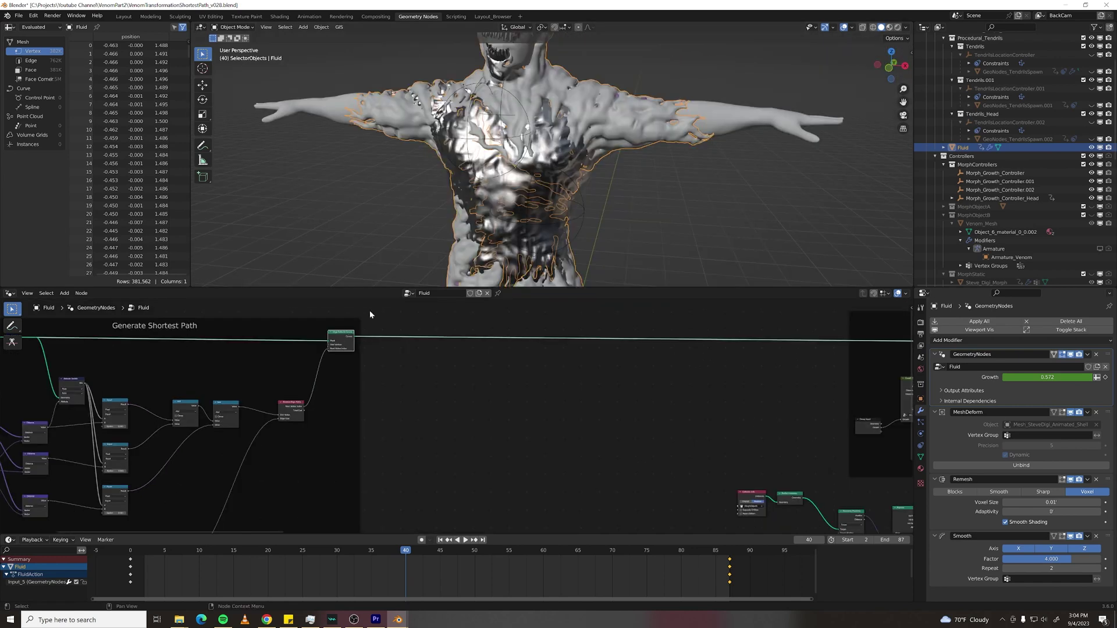
Step: Inspect the Set Curve Radius and Merge by distance frames of the Fluid tree
scroll(593, 414, "down", 5)
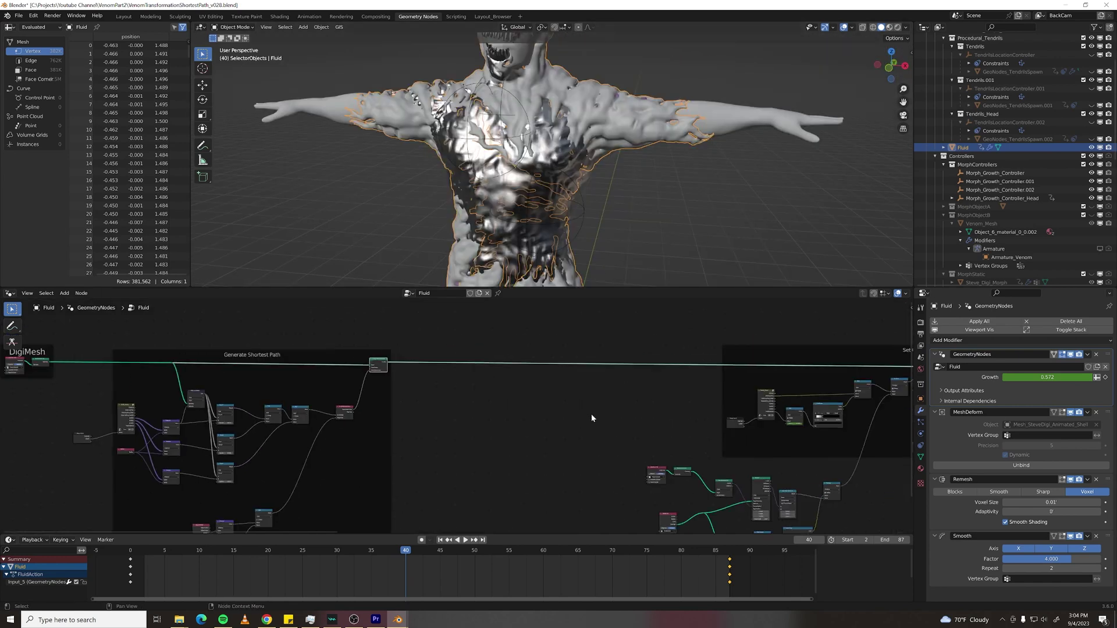
middle_click_drag(591, 415, 254, 395)
middle_click_drag(654, 466, 516, 469)
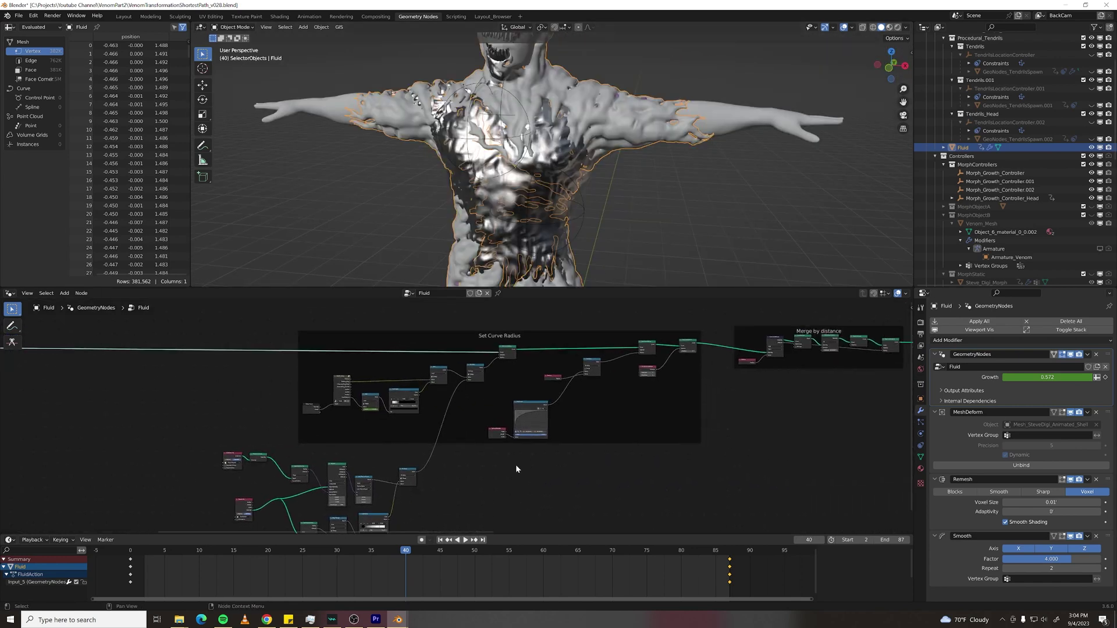
scroll(502, 338, "up", 7)
middle_click_drag(551, 323, 613, 321)
scroll(535, 361, "up", 2)
Step: Select the Growth_Setup node and trace it through Color Ramp, Multiply and Merge by distance
left_click(279, 404)
scroll(279, 406, "up", 2)
middle_click_drag(232, 373, 289, 382)
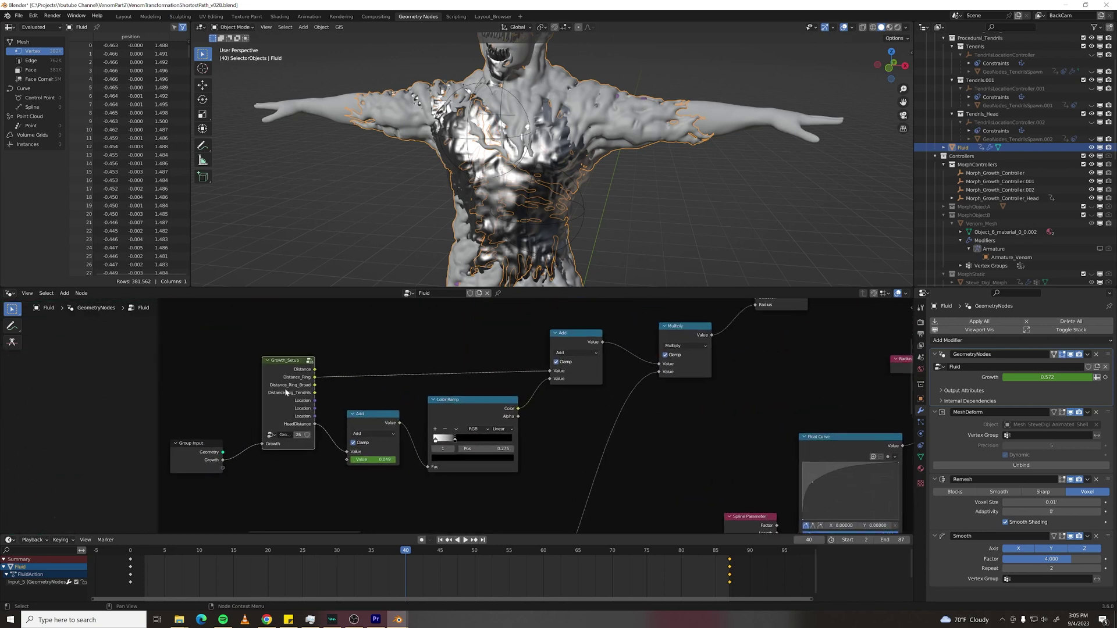
scroll(506, 463, "down", 2)
middle_click_drag(506, 463, 422, 473)
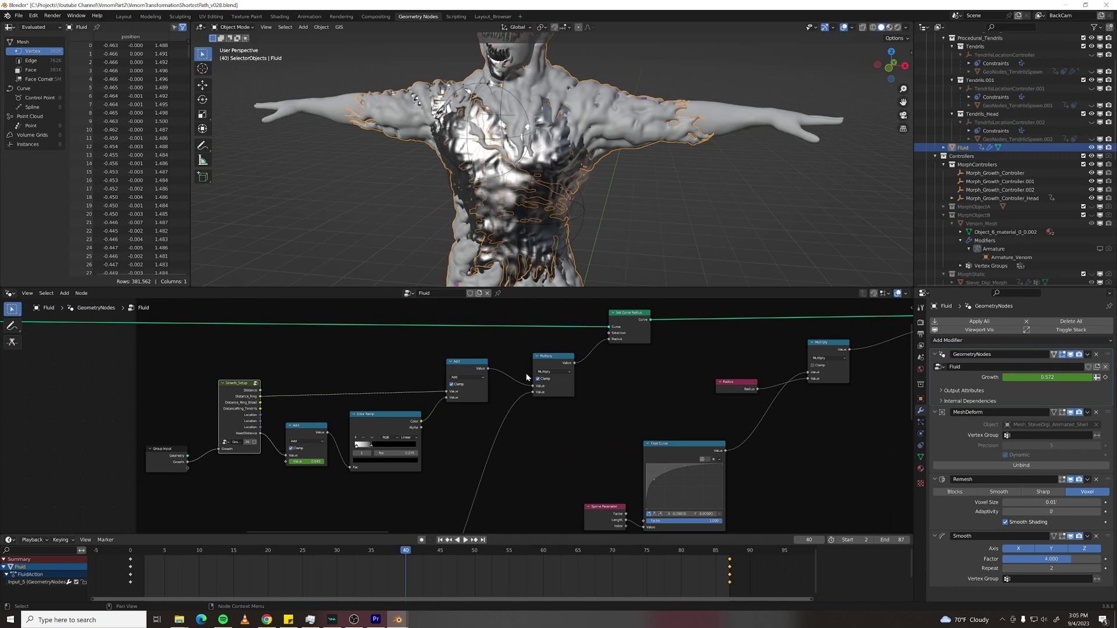
scroll(644, 445, "down", 2)
middle_click_drag(644, 446, 286, 475)
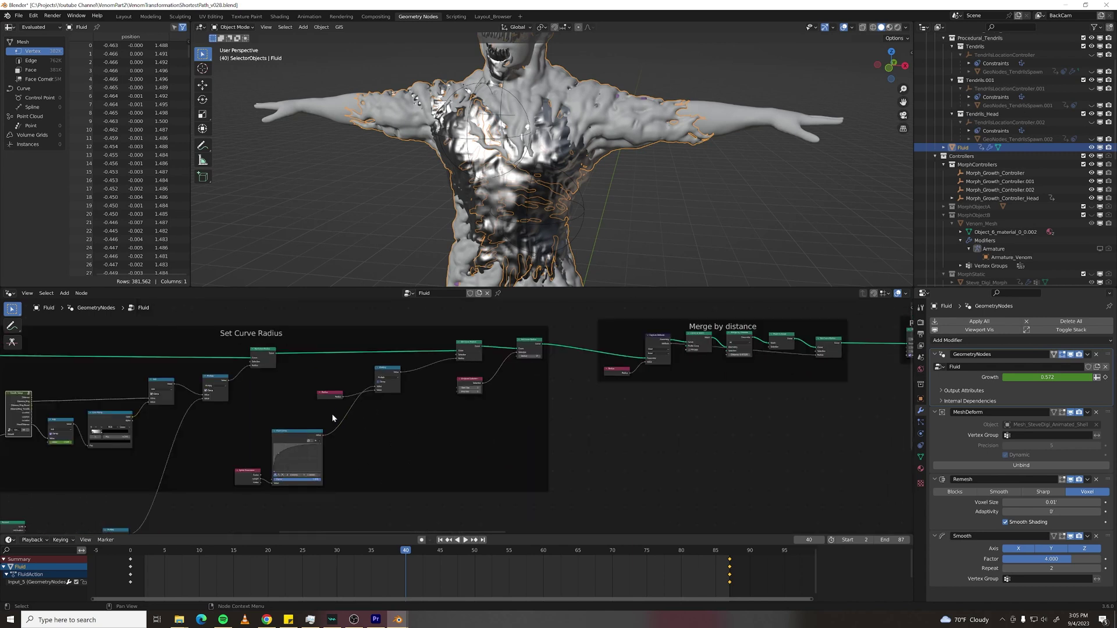
scroll(469, 343, "up", 2)
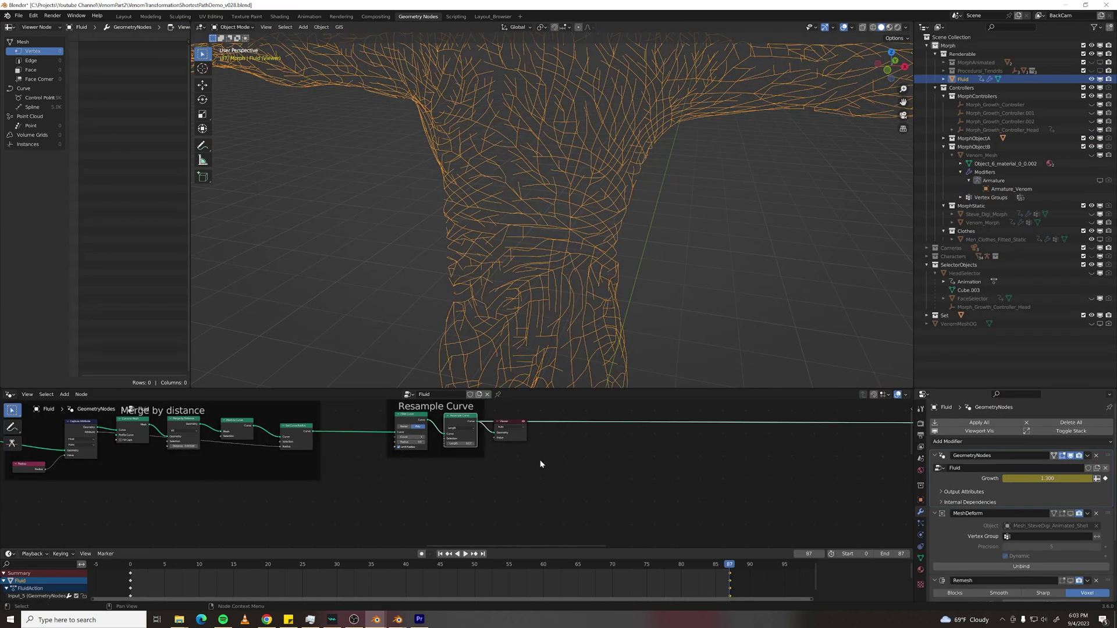
Step: Preview the Noise Offset Set Position result in the viewport
middle_click_drag(711, 467, 447, 474)
scroll(447, 475, "up", 3)
left_click(419, 435, "ctrl+shift")
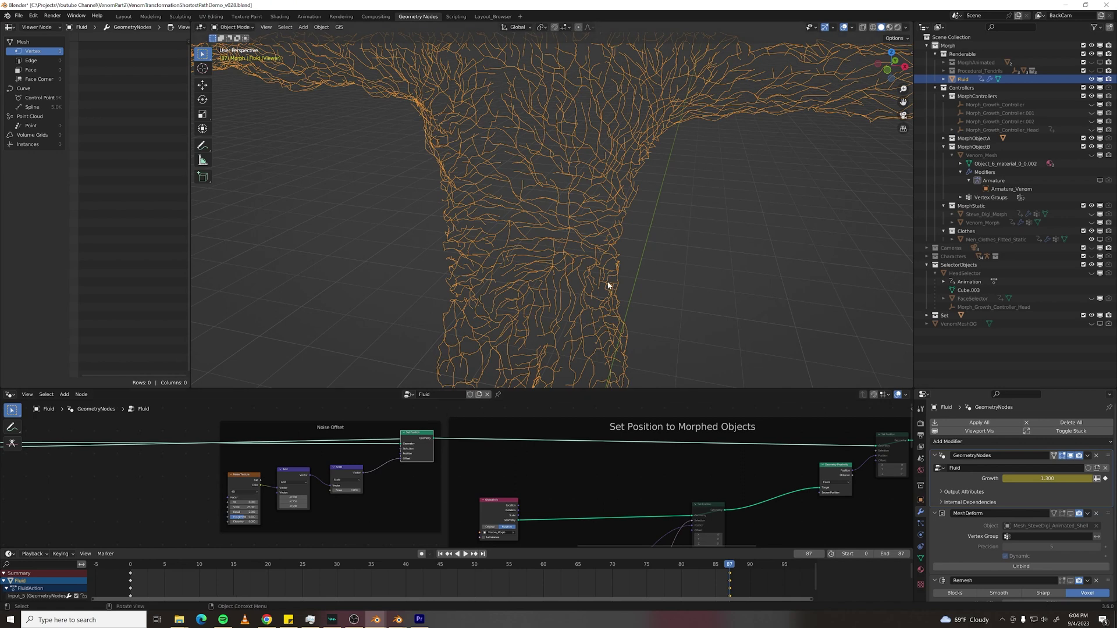
Step: Preview the Set Position result near Curve To Mesh, muting and unmuting it with M to compare
scroll(616, 448, "down", 3)
middle_click_drag(633, 456, 354, 451)
scroll(356, 451, "down", 1)
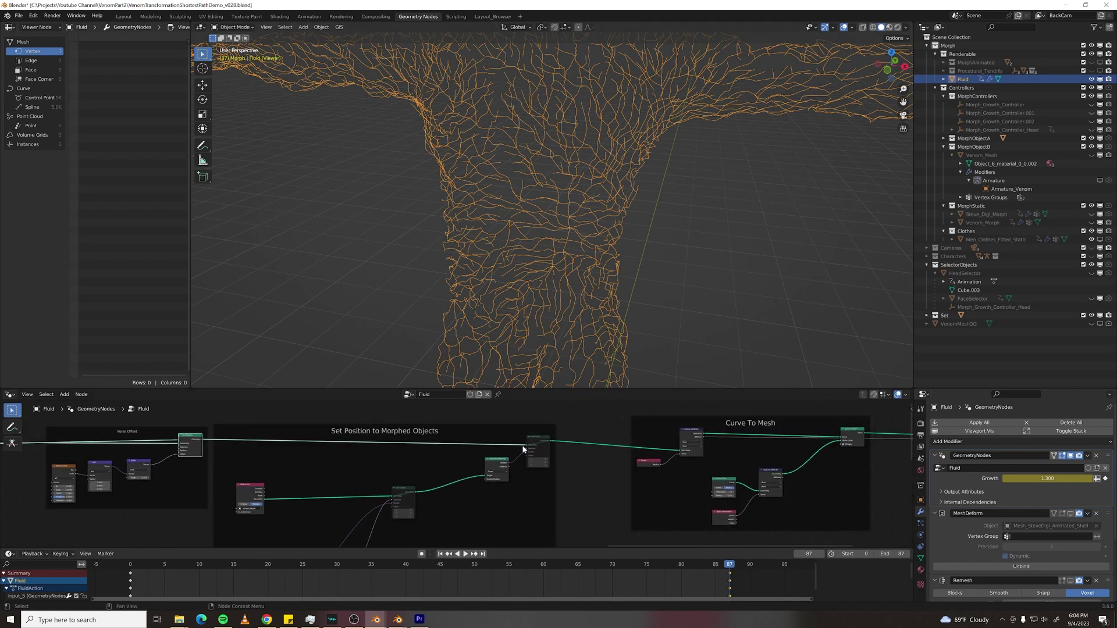
scroll(561, 427, "up", 2)
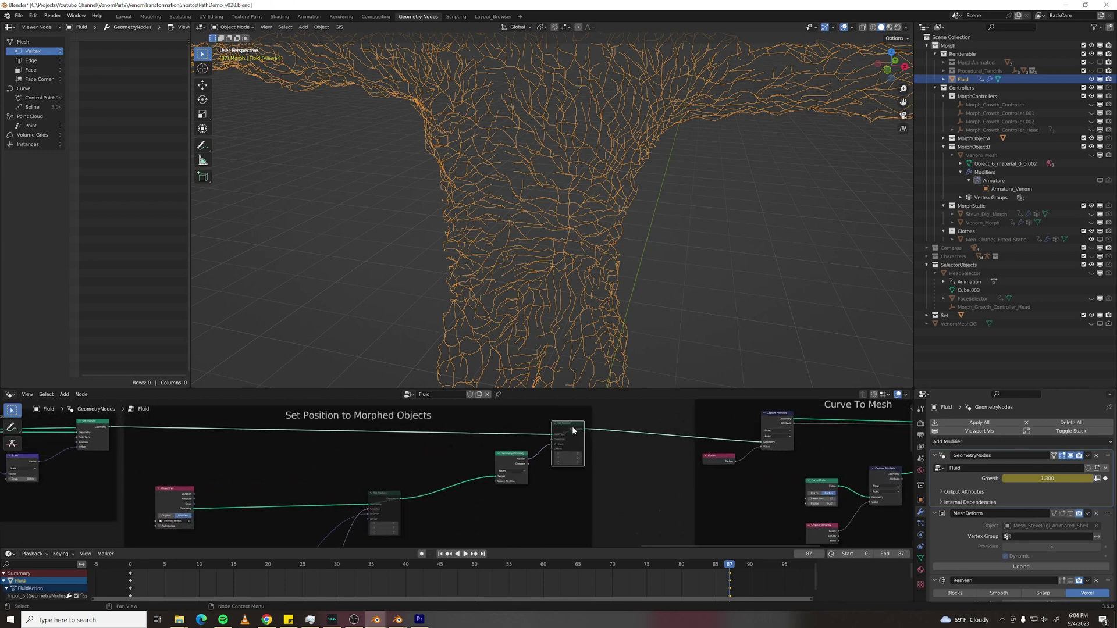
left_click(563, 428, "ctrl+shift")
key("m")
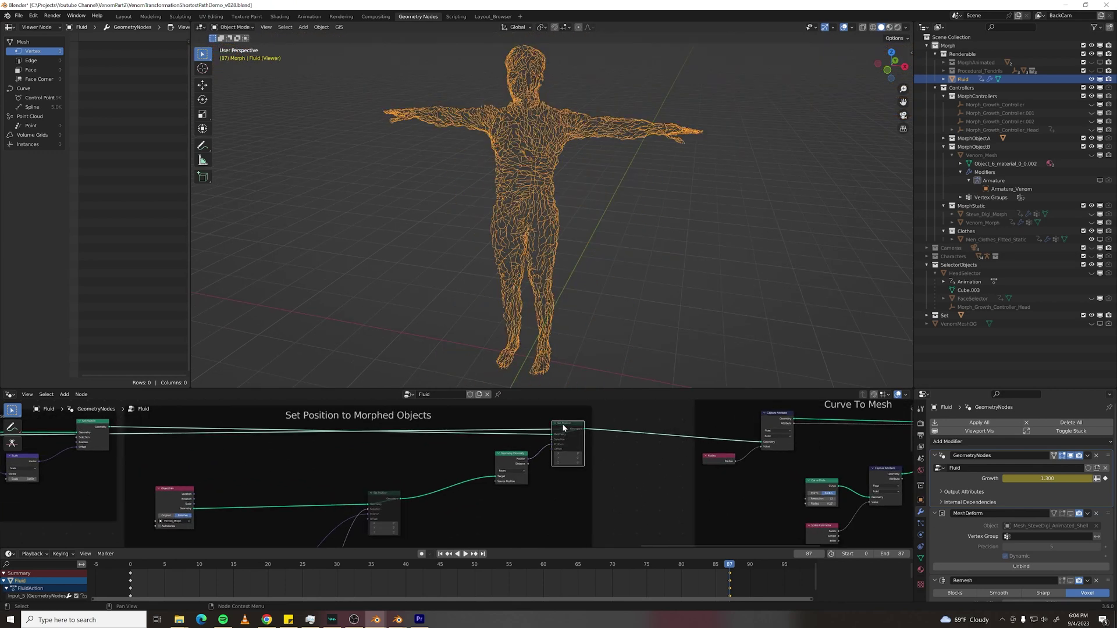
key("m")
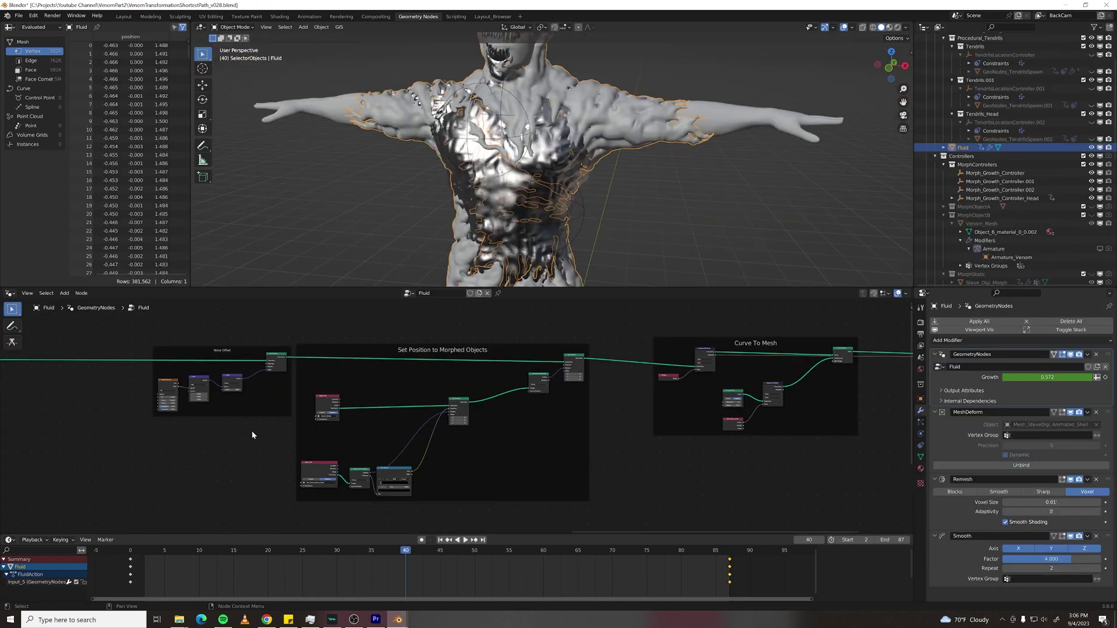
Step: Pan to the start of the Fluid tree: the DigiMesh inputs and the Venom_Morph Object Info node
scroll(251, 430, "down", 3)
middle_click_drag(243, 439, 521, 426)
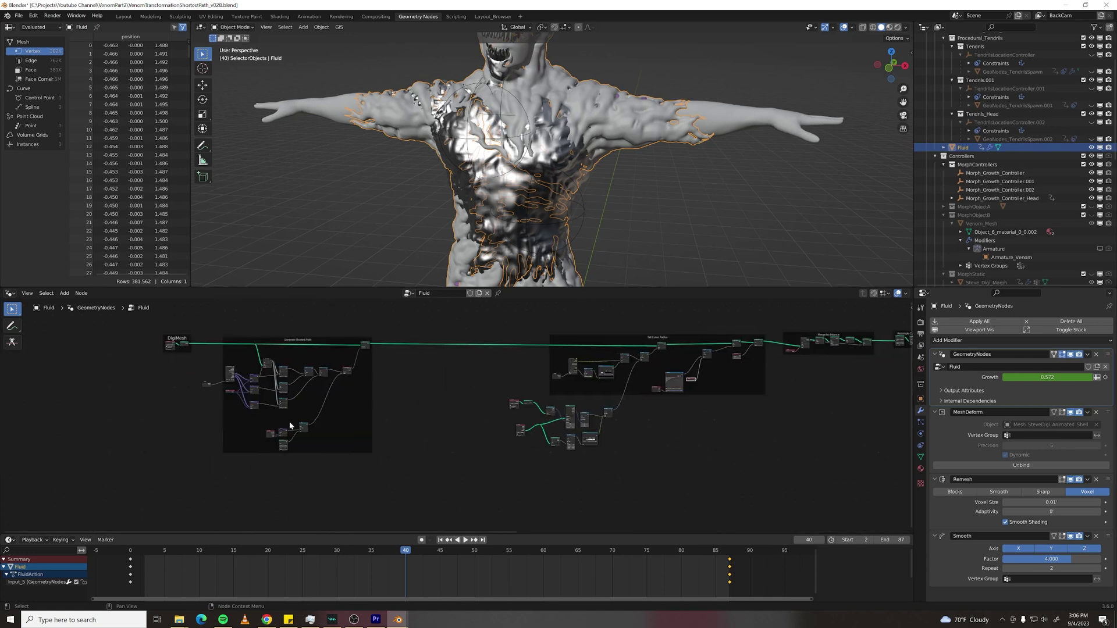
middle_click_drag(288, 422, 436, 426)
scroll(335, 370, "up", 4)
mouse_move(382, 376)
middle_mouse_down()
mouse_move(407, 401)
mouse_move(491, 438)
middle_mouse_up()
scroll(406, 411, "up", 14)
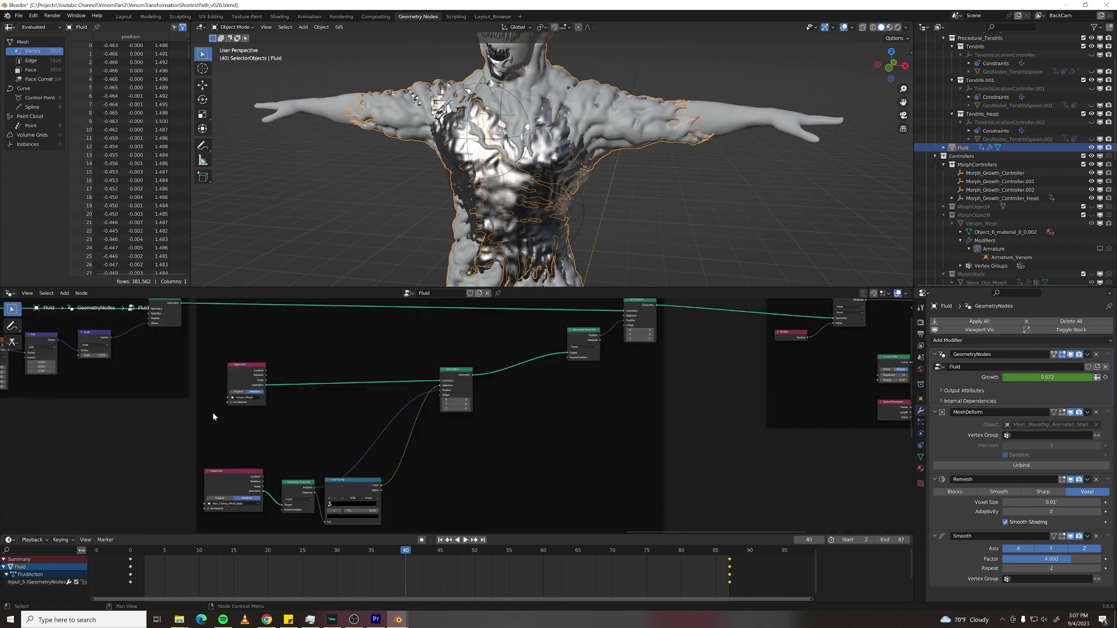
scroll(290, 442, "up", 3)
middle_click_drag(213, 414, 262, 444)
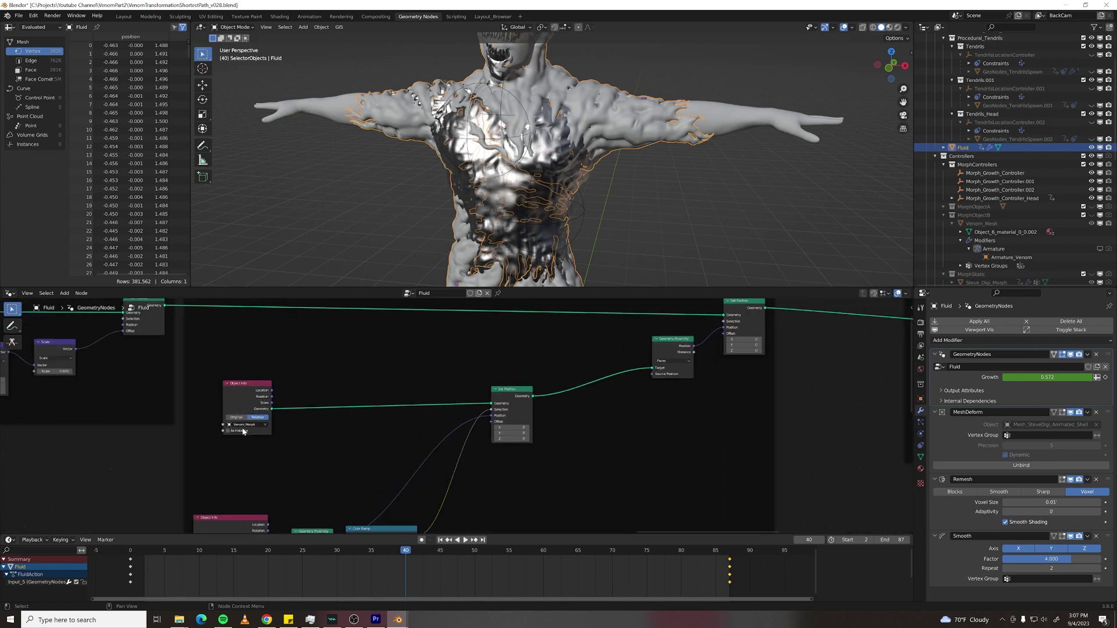
Step: Move past the Geometry Proximity and Color Ramp nodes to the Curve To Mesh section
scroll(526, 468, "down", 1)
middle_click_drag(526, 468, 452, 402)
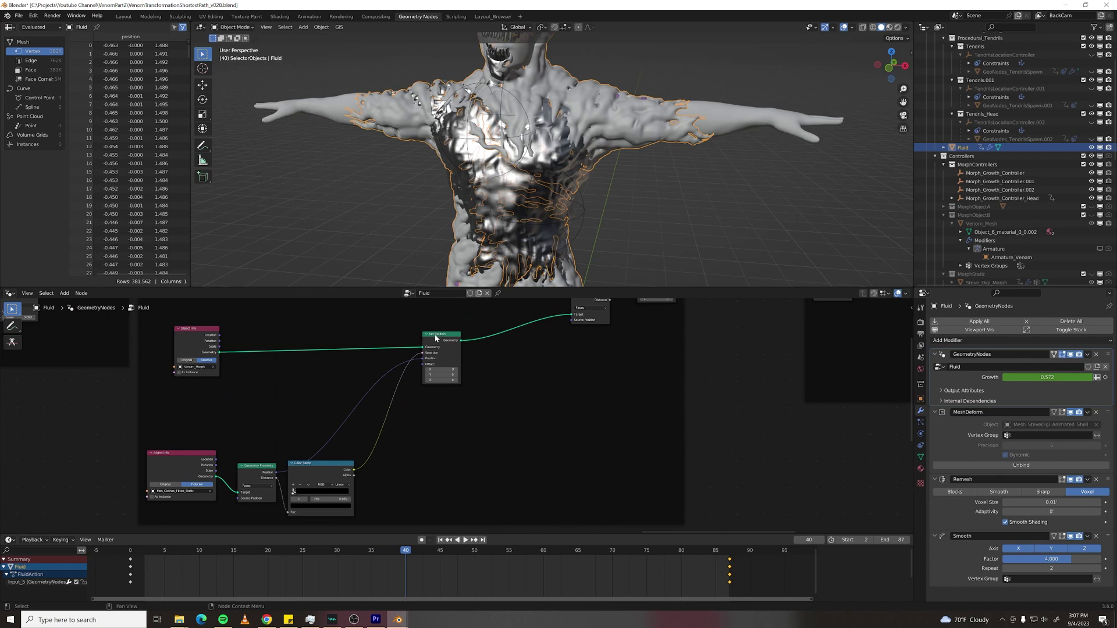
scroll(183, 493, "up", 1)
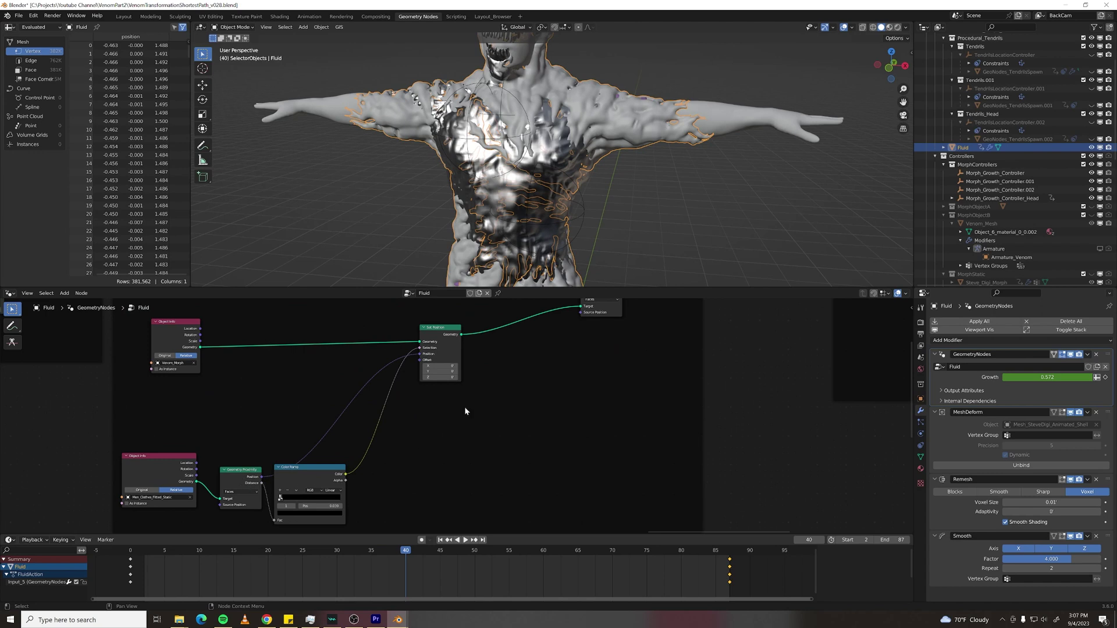
scroll(462, 404, "down", 3)
middle_click_drag(463, 404, 365, 446)
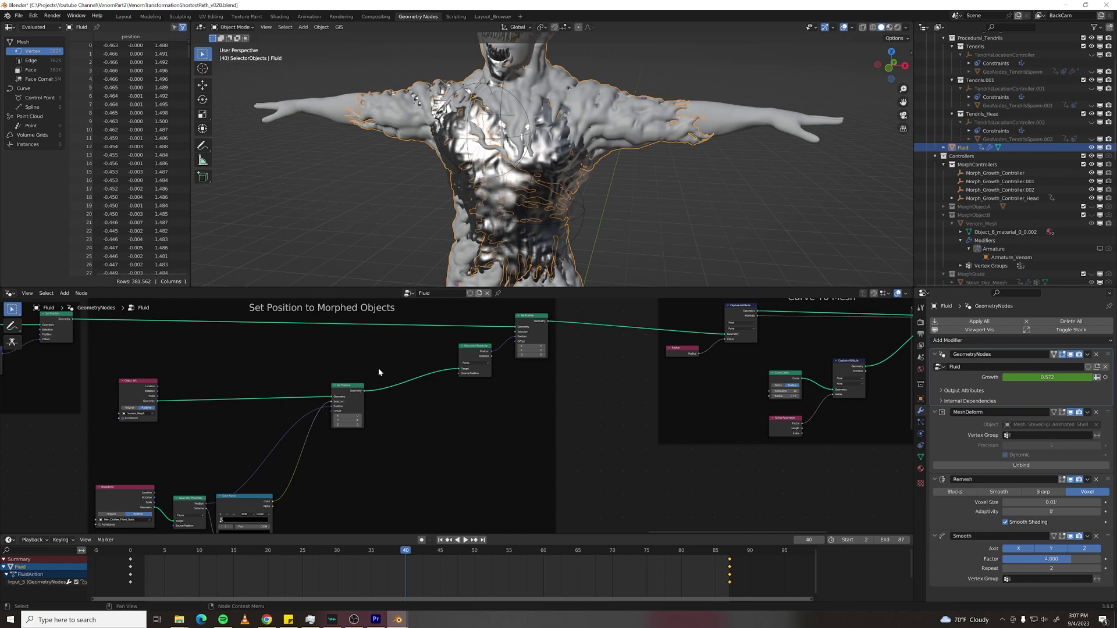
scroll(358, 400, "up", 1)
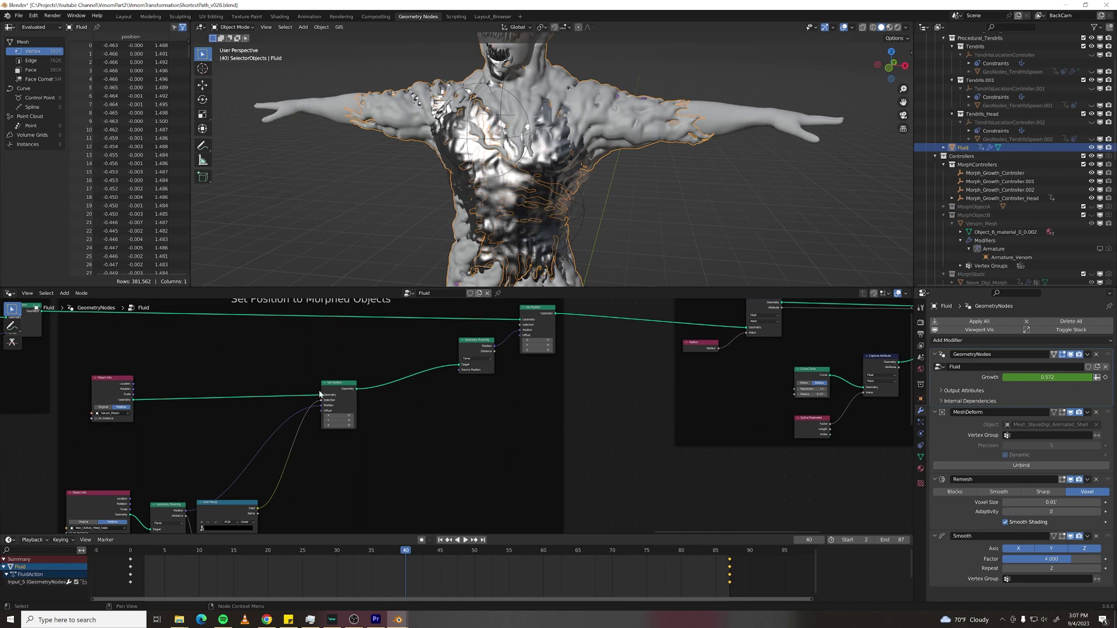
Step: Preview the Curve To Mesh tendril geometry in the viewport
middle_click_drag(624, 385, 473, 386)
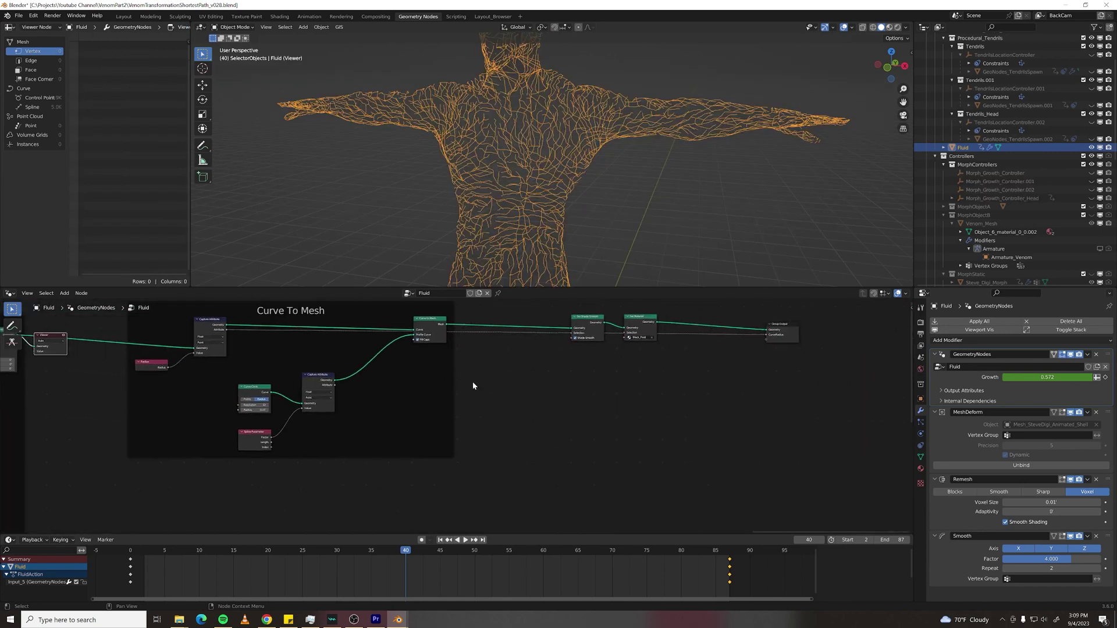
left_click(442, 326, "ctrl+shift")
middle_click_drag(608, 175, 632, 87)
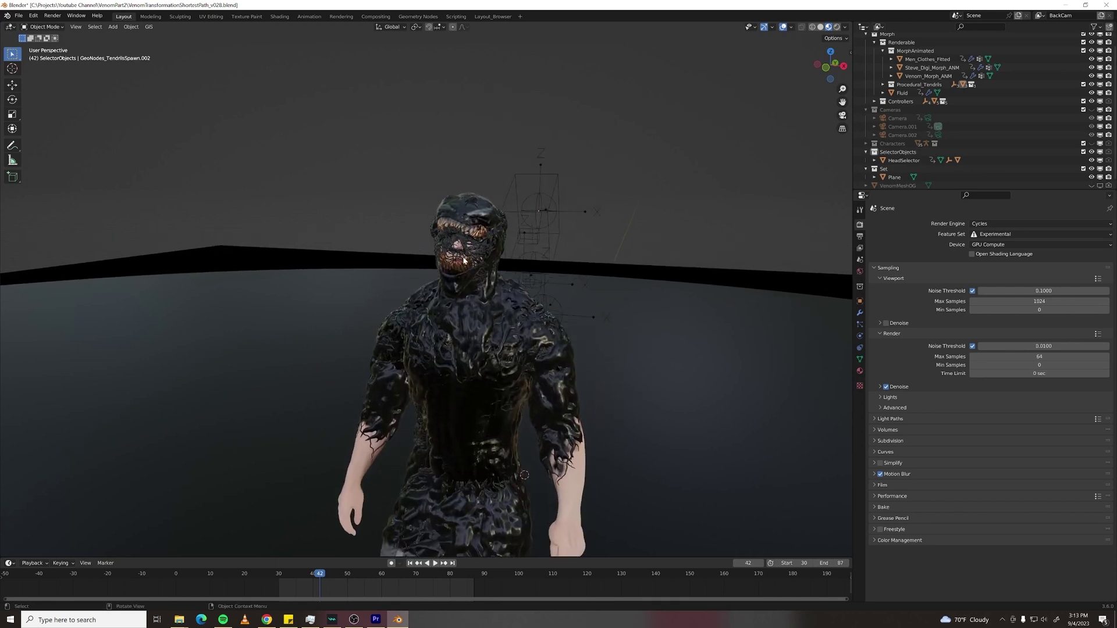
Step: Select the head tendrils object and orbit to the character's side
scroll(463, 260, "up", 3)
left_click(461, 211)
middle_click_drag(499, 314, 522, 300)
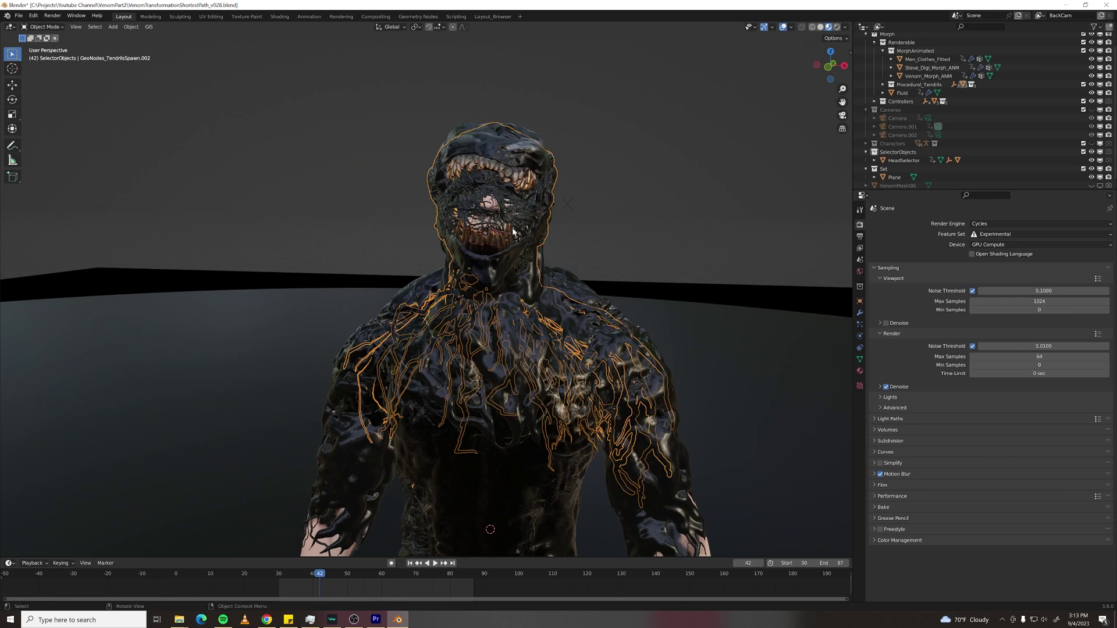
middle_click_drag(513, 231, 686, 214)
Step: In the Geometry Nodes workspace, frame the tendril tree's Growth_Setup and Color Ramp nodes
left_click(420, 17)
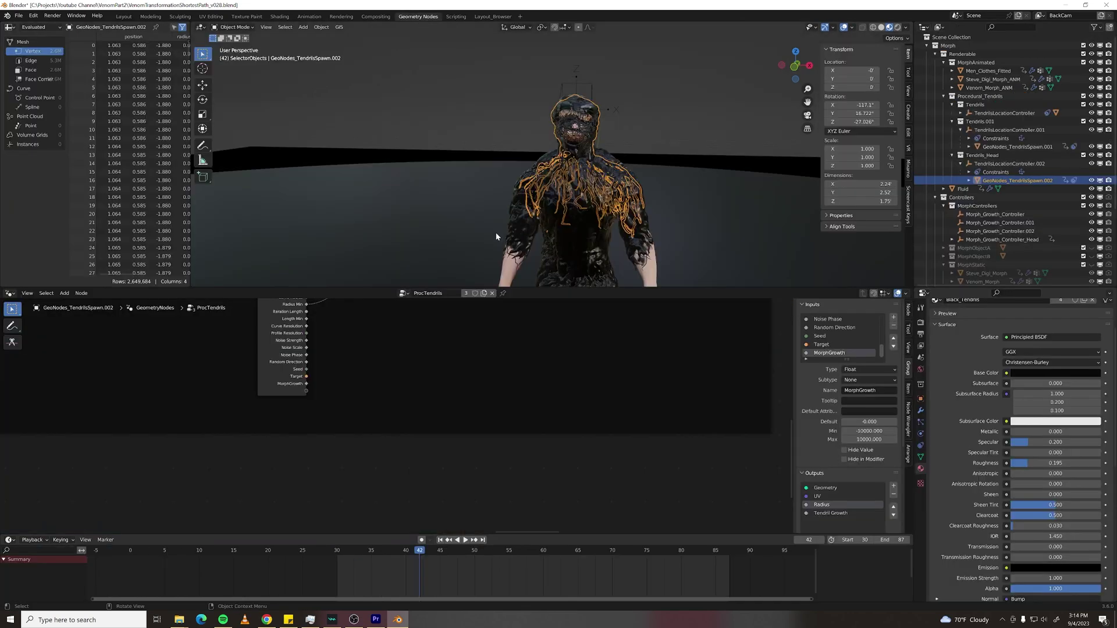
middle_click_drag(338, 436, 324, 438)
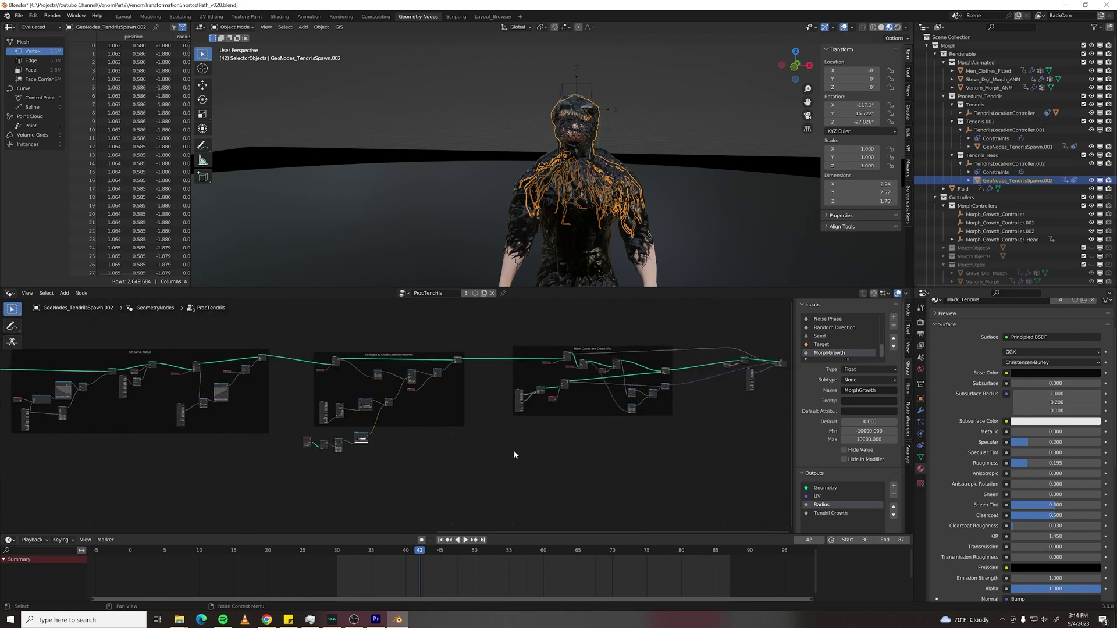
scroll(347, 451, "up", 1)
scroll(347, 452, "up", 2)
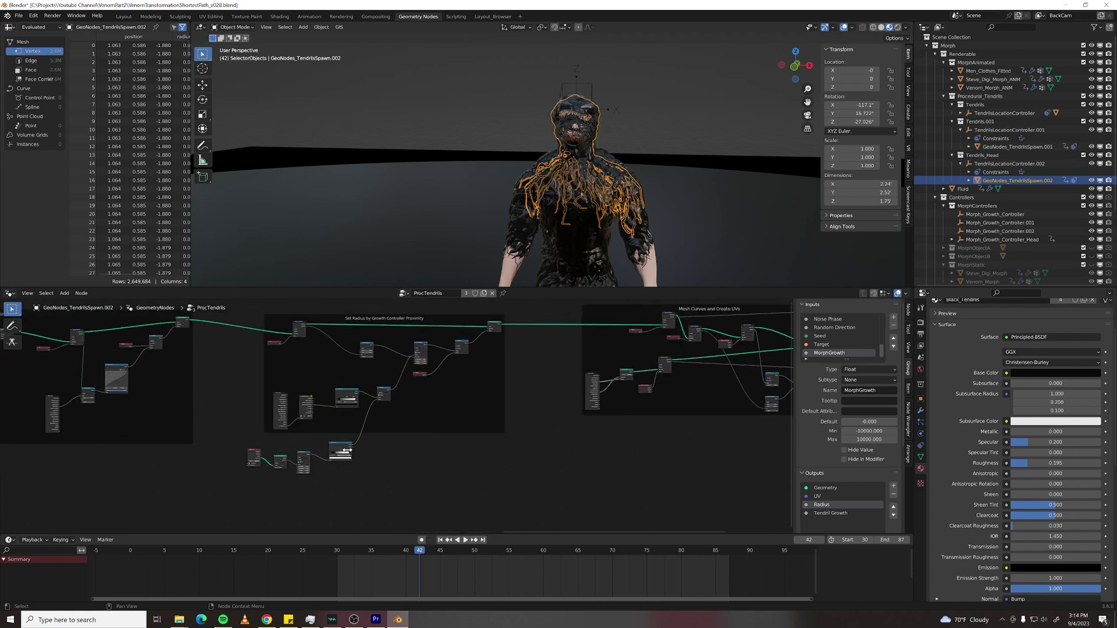
scroll(295, 426, "up", 3)
middle_click_drag(294, 425, 333, 458)
Step: Bring the Map Range, Radius and Set Radius by Growth Controller Proximity nodes into view
scroll(409, 448, "up", 4)
scroll(400, 446, "down", 5)
middle_click_drag(516, 423, 348, 481)
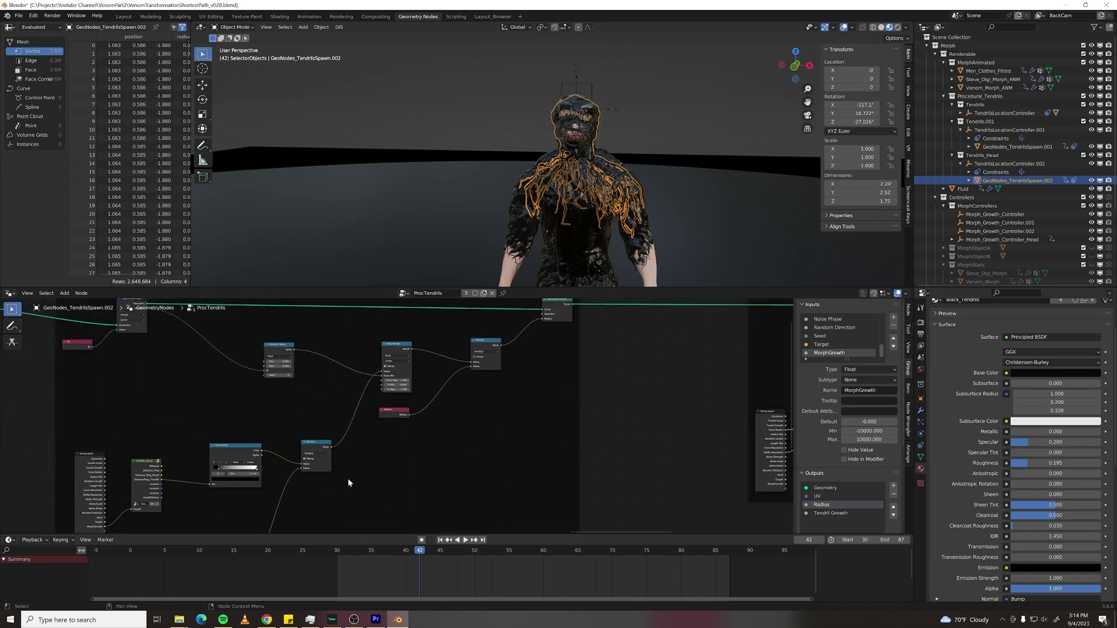
middle_click_drag(556, 342, 505, 392)
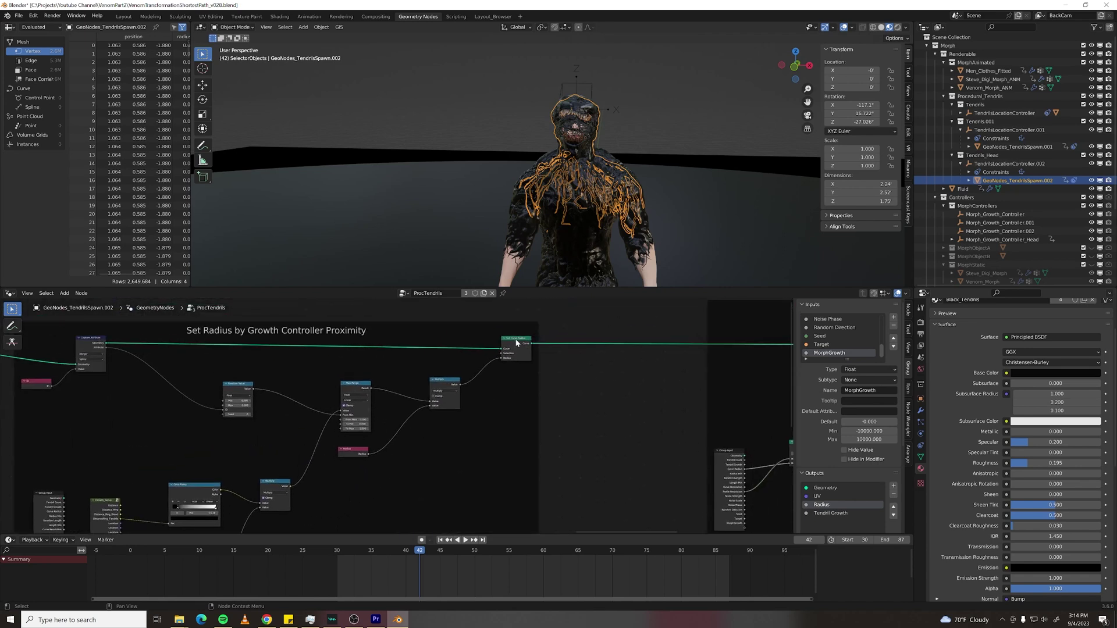
scroll(627, 201, "up", 3)
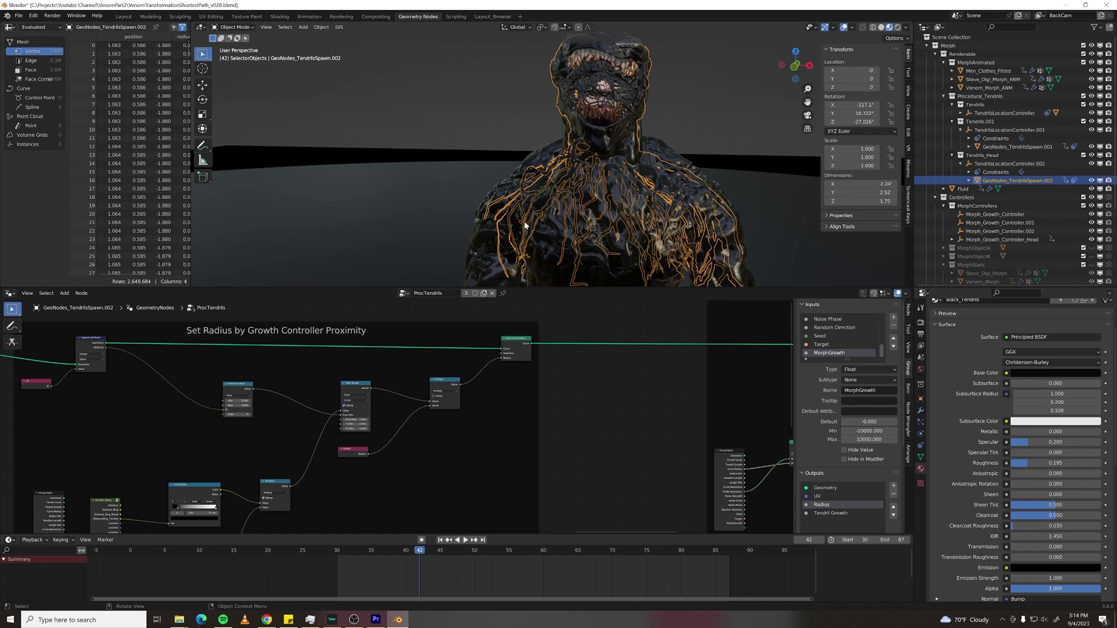
scroll(632, 212, "down", 3)
middle_click_drag(617, 183, 539, 189)
Step: Select Venom_Morph_ANM, Fluid and GeoNodes_TendrilsSpawn in turn to inspect each transformation layer
left_click(502, 193)
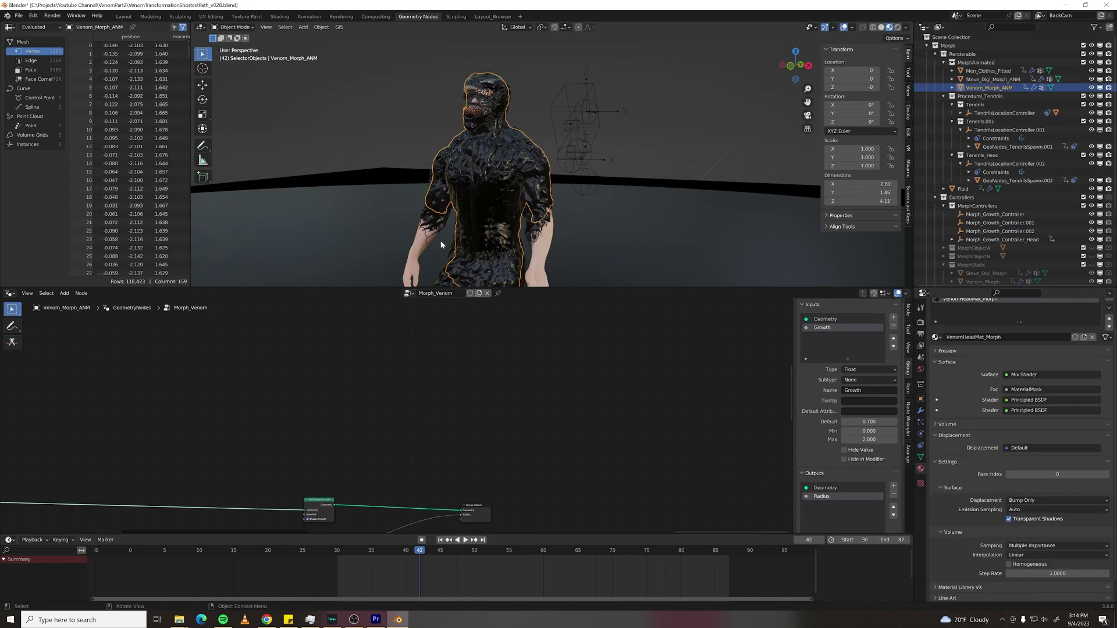
left_click(476, 226)
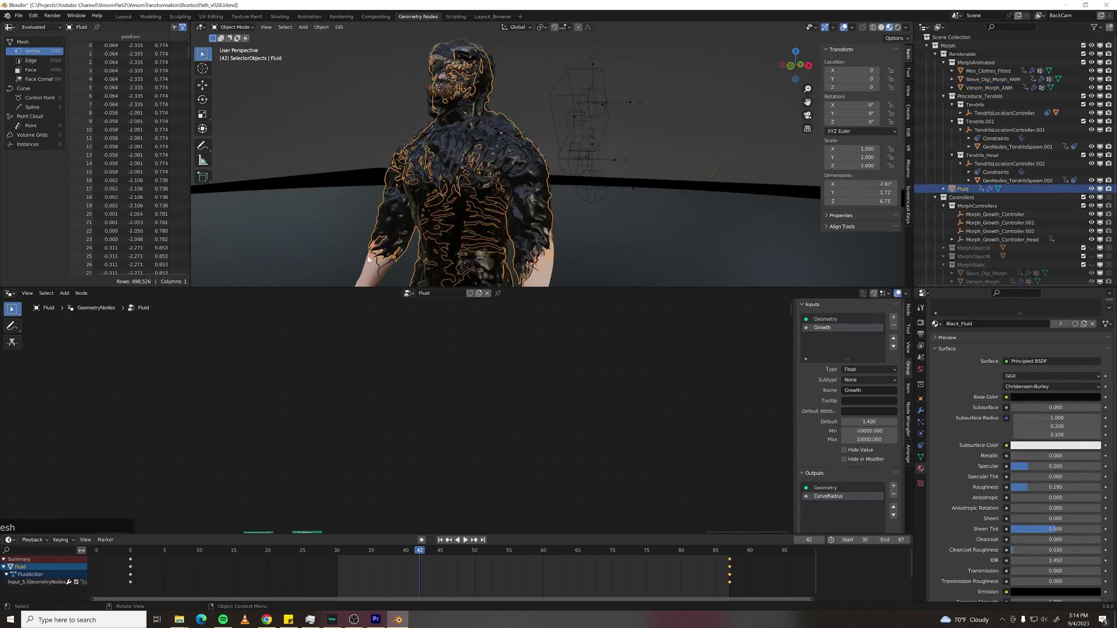
left_click(376, 265)
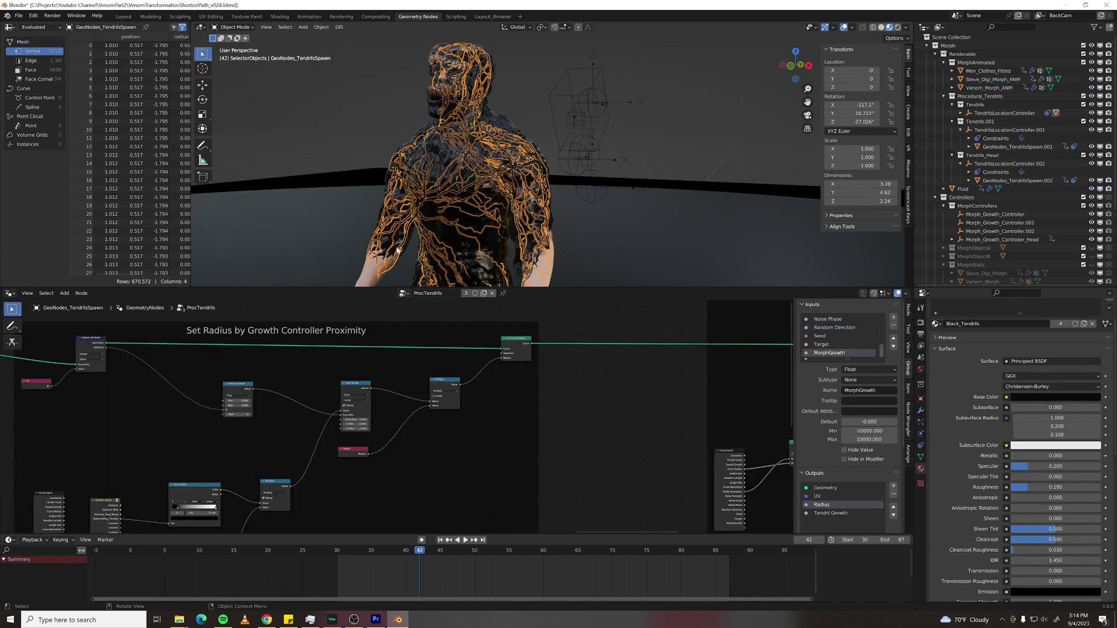
left_click(436, 235)
left_click(689, 151)
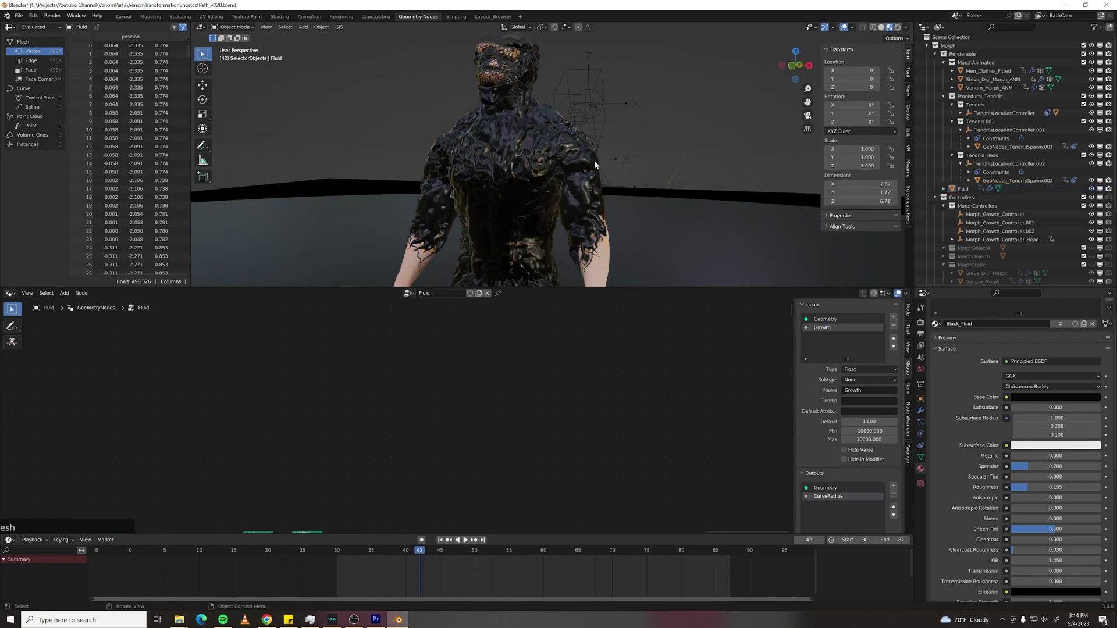
Step: Cycle again through the fluid, Venom morph and body tendril layers on the character
left_click(581, 162)
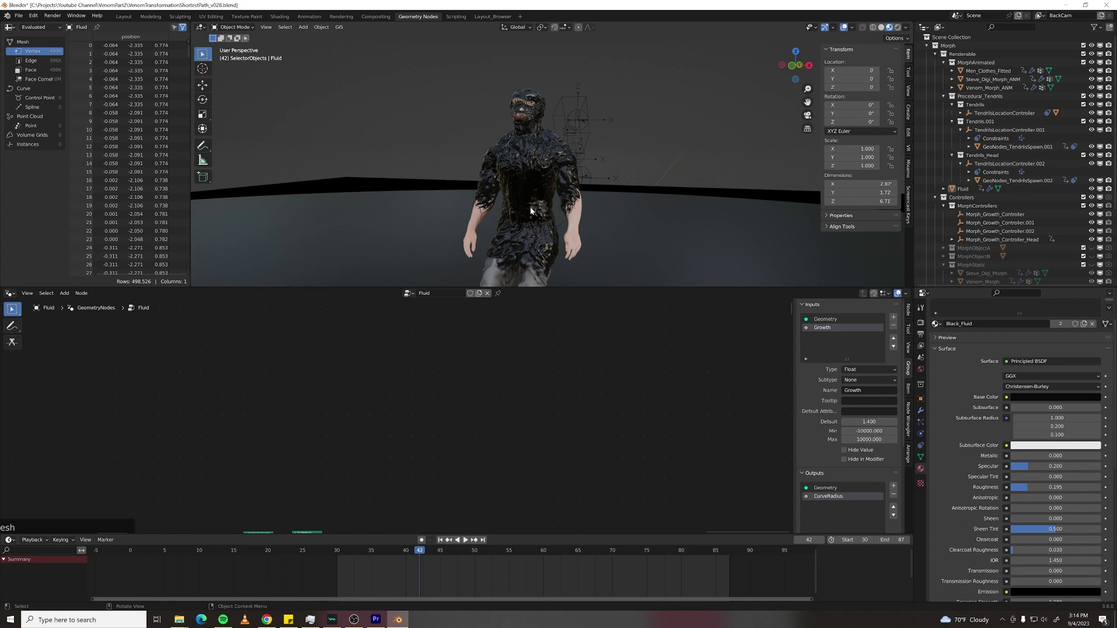
left_click(577, 226)
left_click(550, 195)
left_click(550, 196)
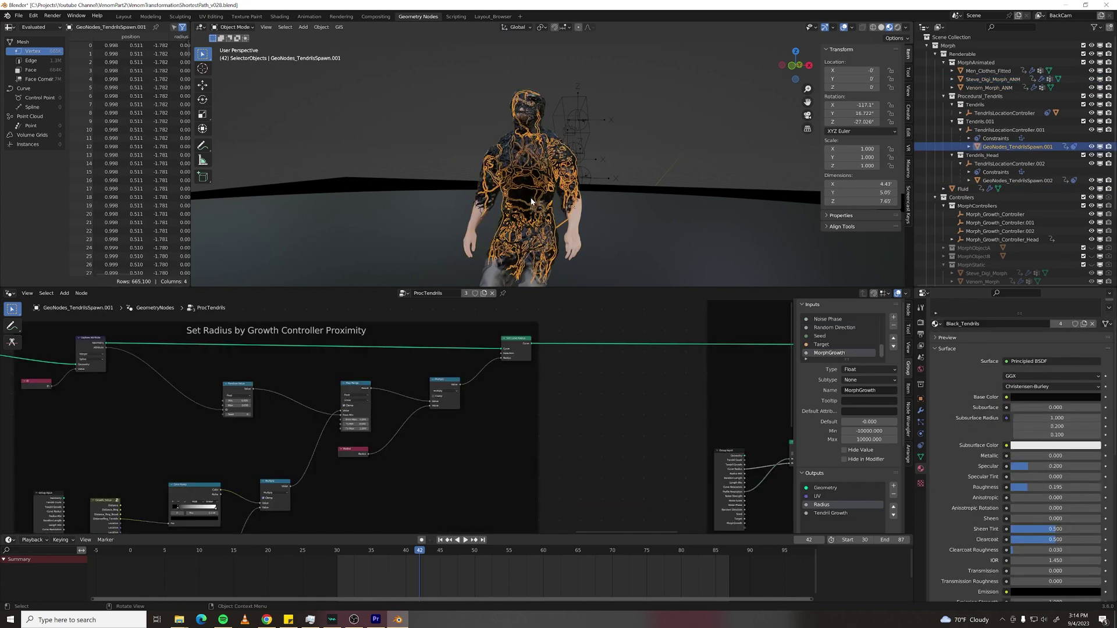
left_click(593, 209)
left_click(593, 211)
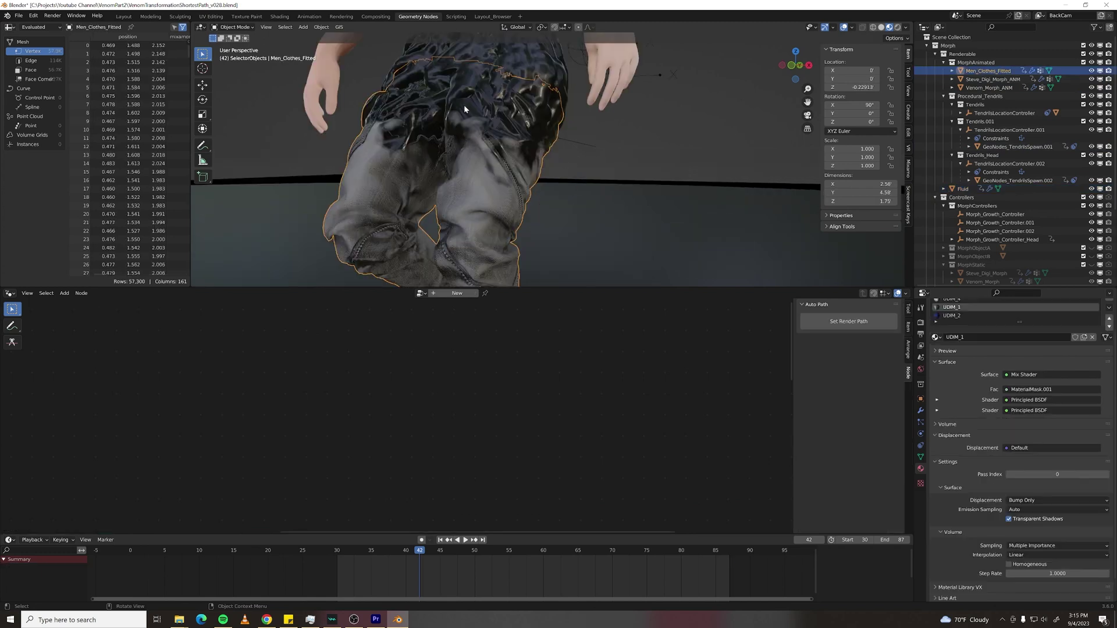
Step: Find the Mix Shader and Principled BSDFs in the clothes material and select the MaterialMask.001 node
middle_click_drag(497, 103, 449, 87)
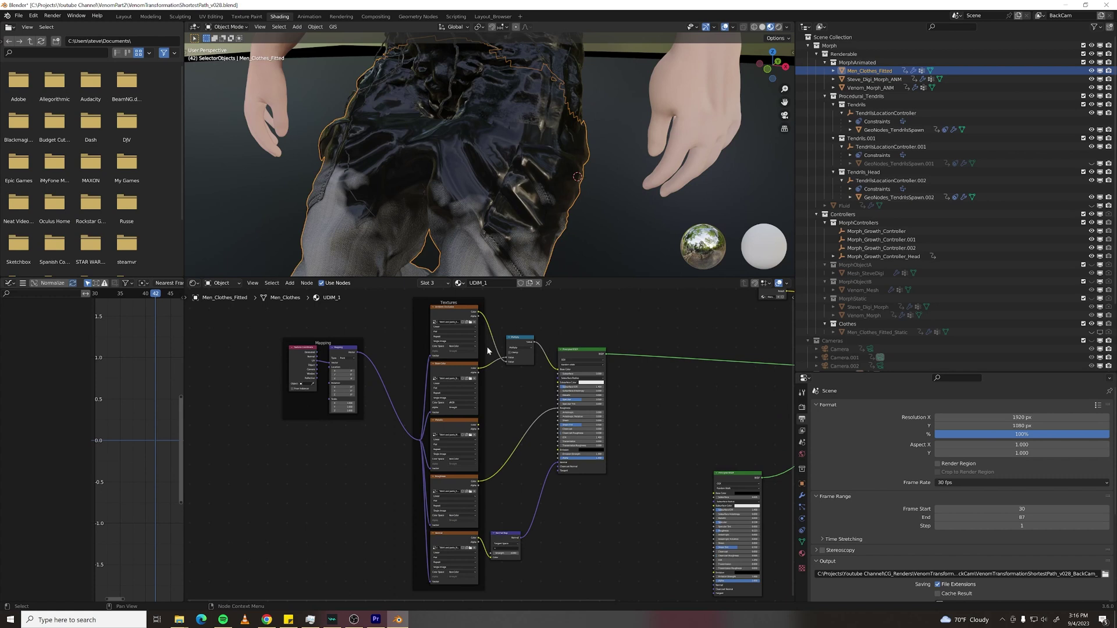
middle_click_drag(488, 351, 443, 397)
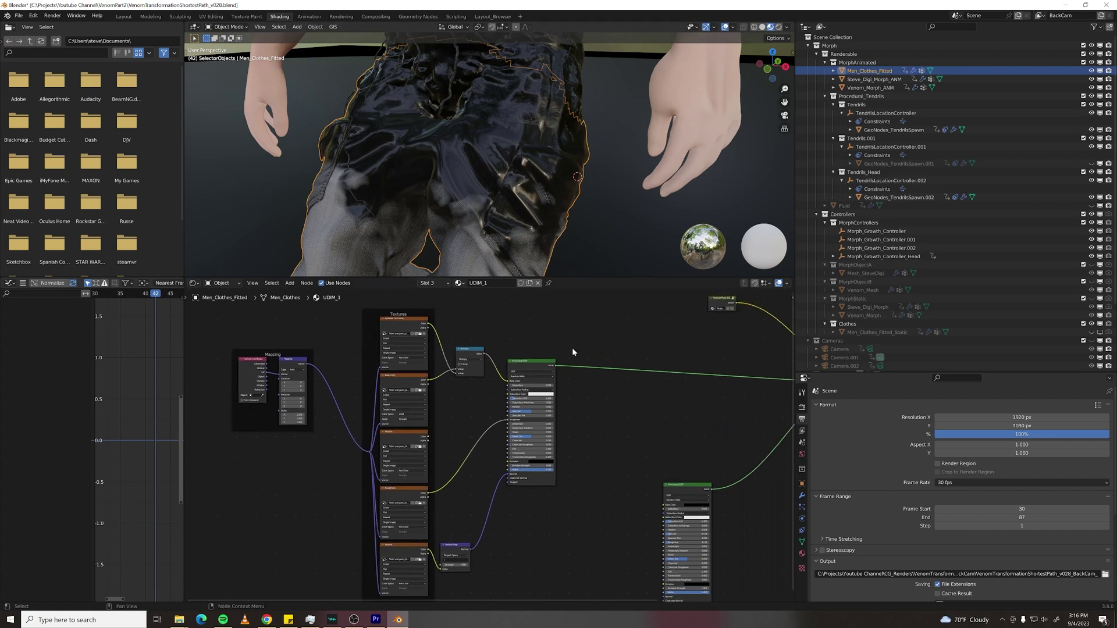
middle_click_drag(615, 348, 317, 374)
middle_click_drag(547, 470, 535, 444)
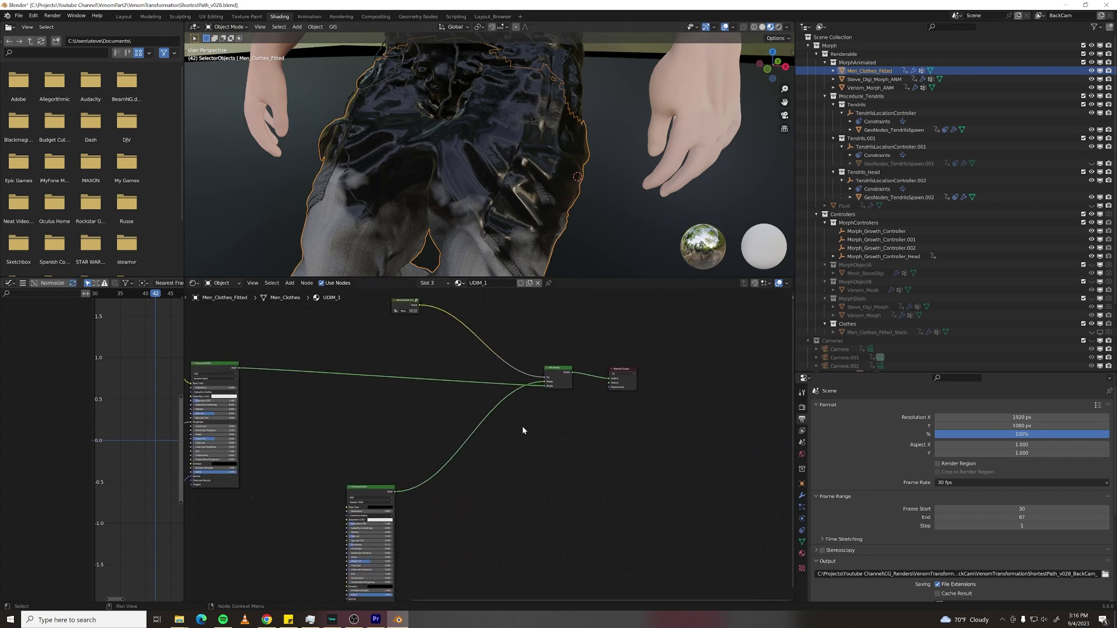
middle_click_drag(410, 514, 404, 447)
scroll(404, 445, "up", 3)
middle_click_drag(512, 417, 459, 526)
scroll(384, 445, "up", 1)
middle_click_drag(384, 445, 447, 441)
scroll(447, 441, "up", 3)
left_click(339, 382)
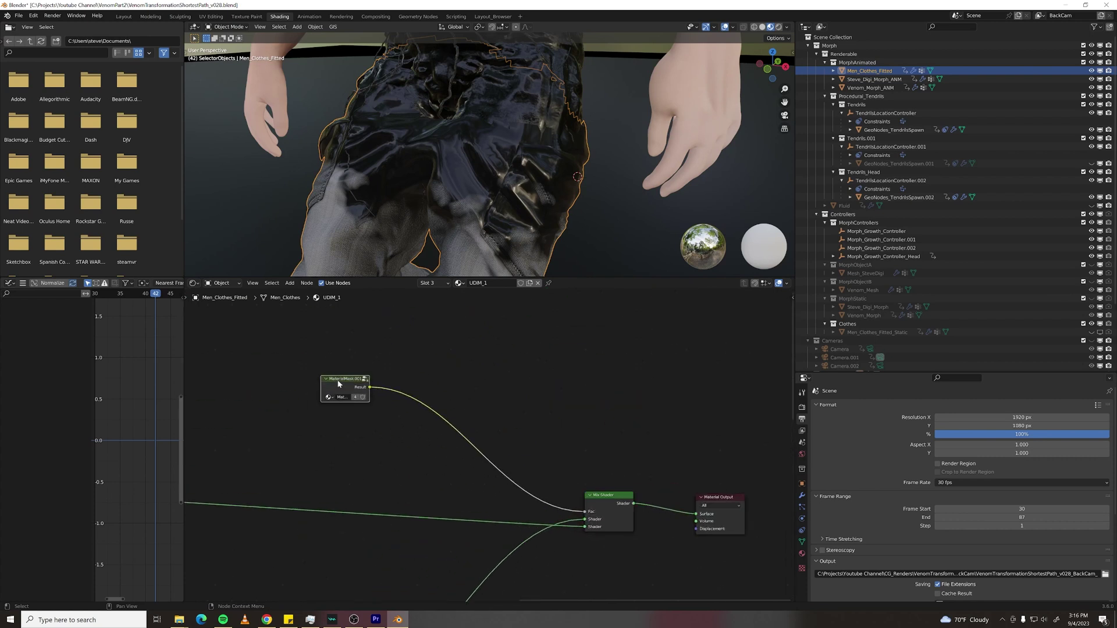
middle_click_drag(354, 413, 424, 403)
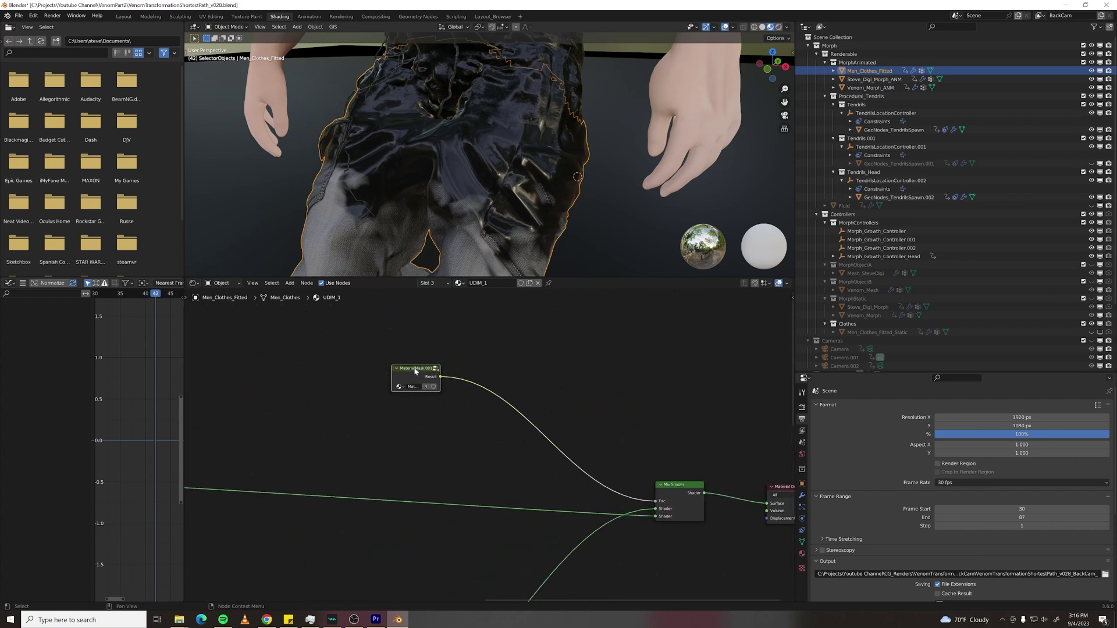
Step: Inside the MaterialMask.001 group, move the Color Ramp's black stop to about 0.66
key("Tab")
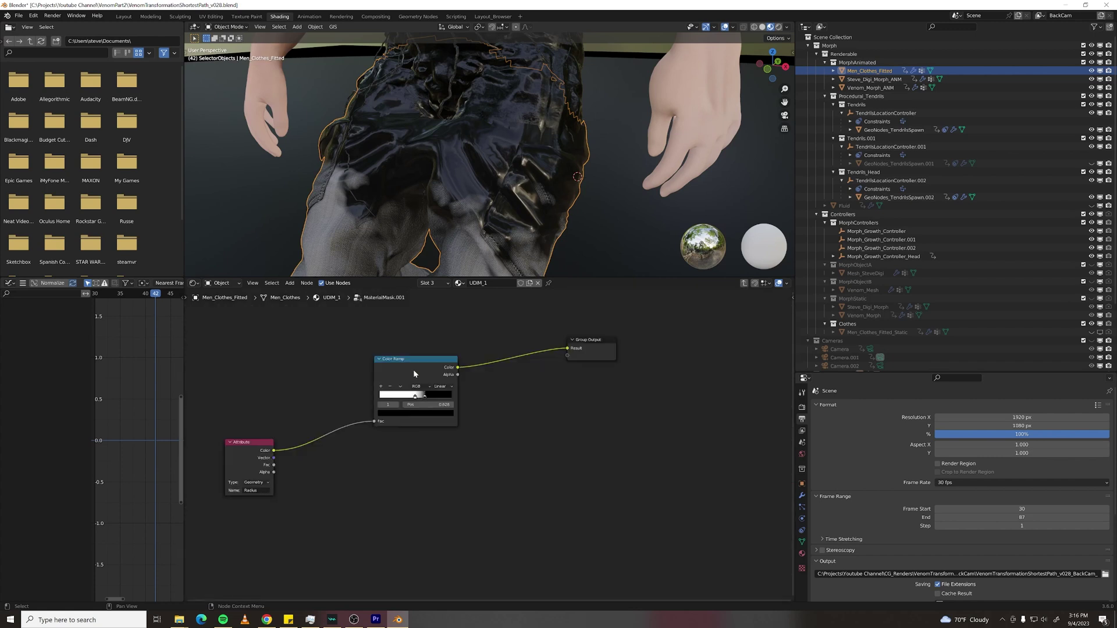
middle_click_drag(351, 468, 405, 454)
scroll(357, 472, "up", 1)
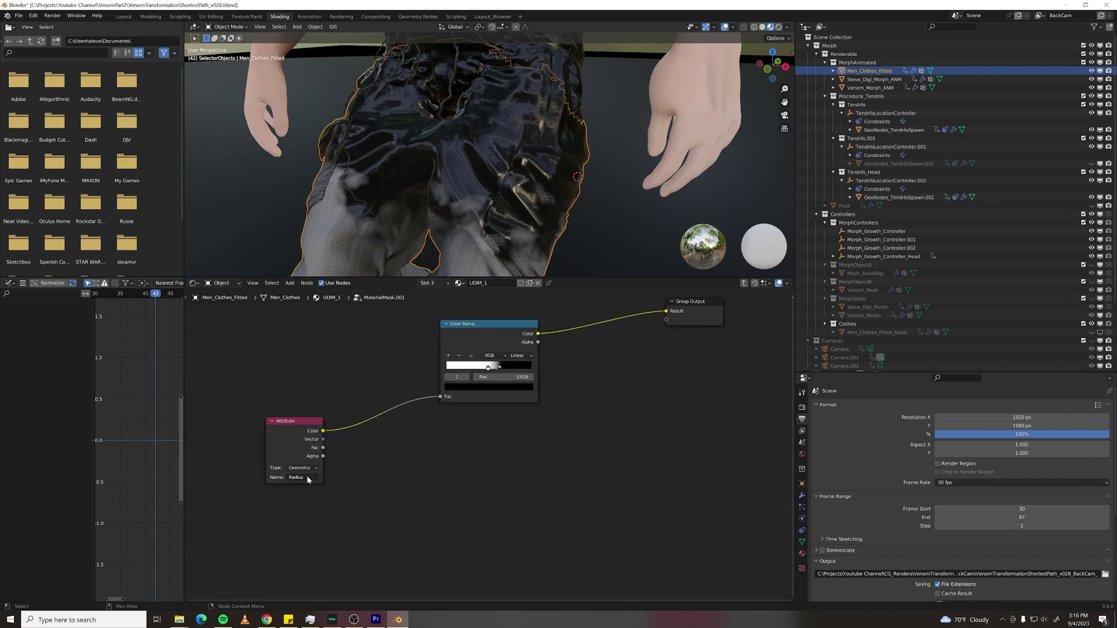
middle_click_drag(501, 369, 458, 395)
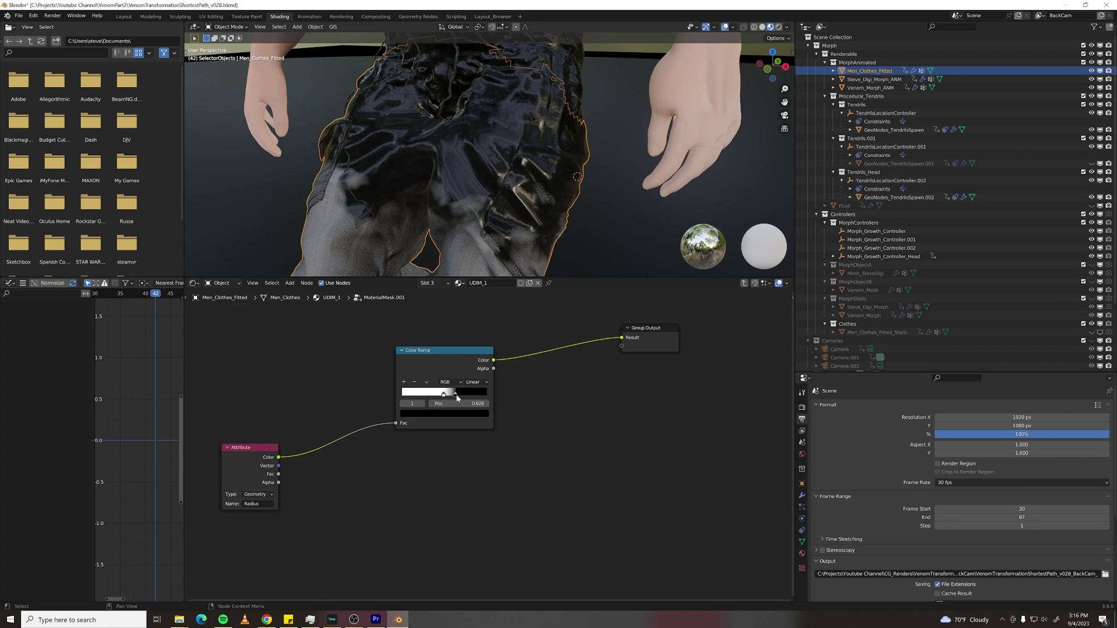
mouse_move(456, 395)
left_mouse_down()
mouse_move(468, 396)
mouse_move(440, 400)
left_mouse_up()
left_click(444, 393)
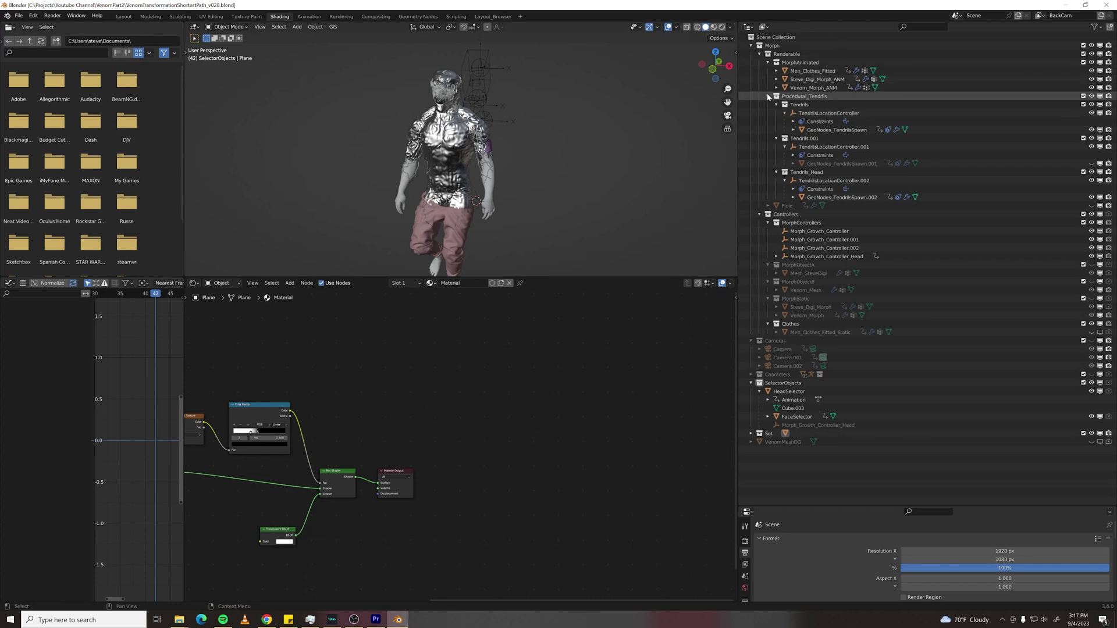
Step: Collapse the Renderable collection in the Outliner
left_click(760, 54)
left_click(787, 55)
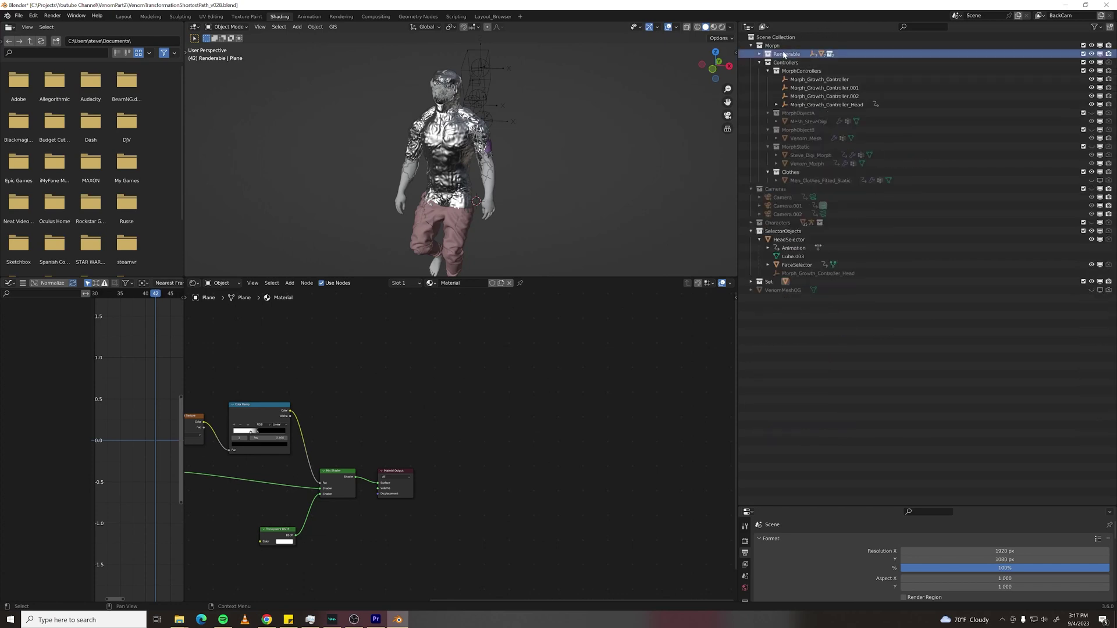
left_click(760, 54)
left_click(759, 54)
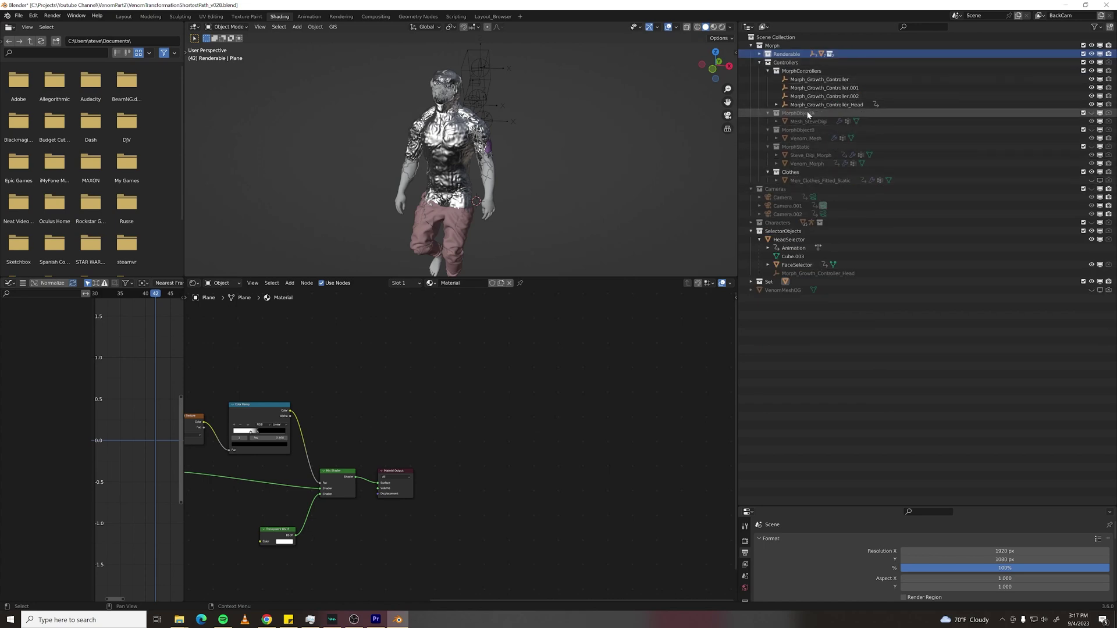
Step: Unhide MorphObjectA, MorphObjectB and MorphStatic, then select Venom_Morph_ANM beside the T-posed figure
left_click(1091, 113)
left_click(1091, 130)
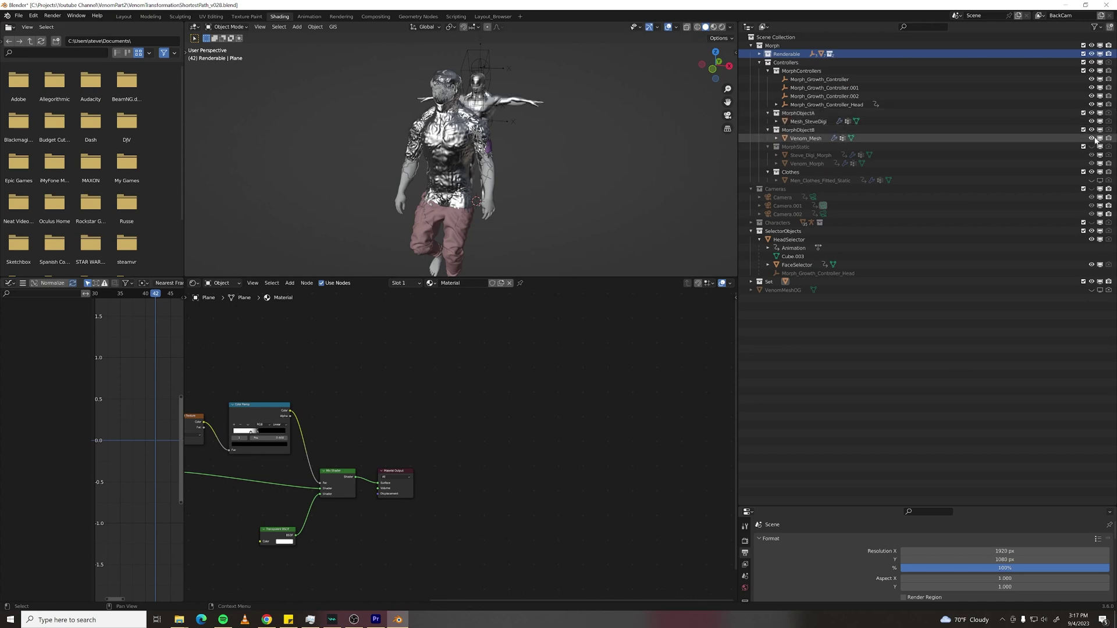
left_click(1092, 147)
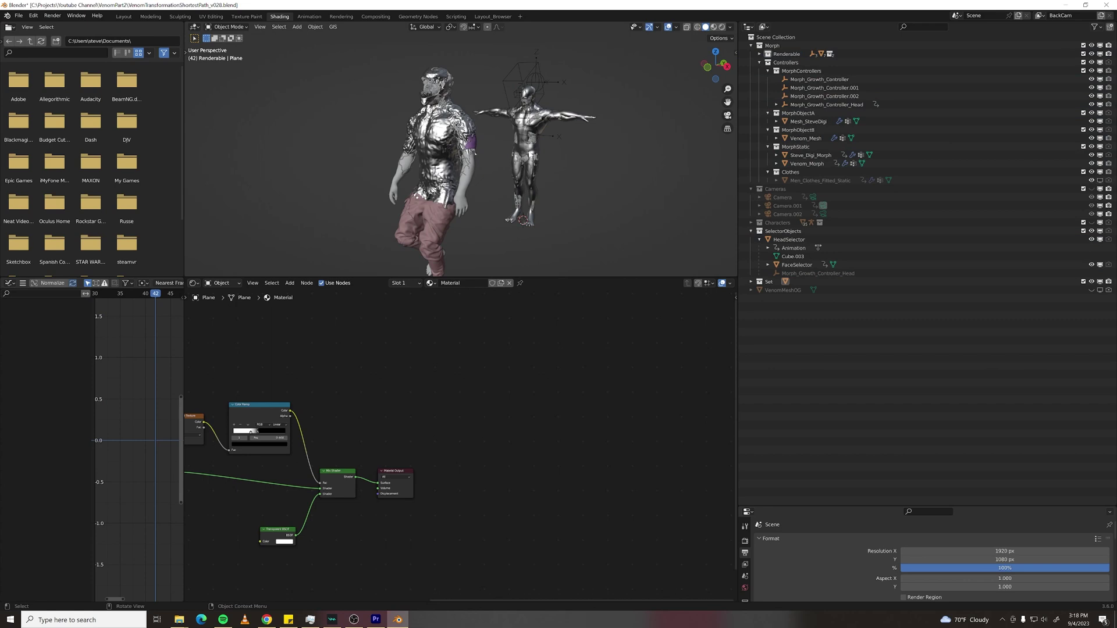
scroll(548, 163, "up", 1)
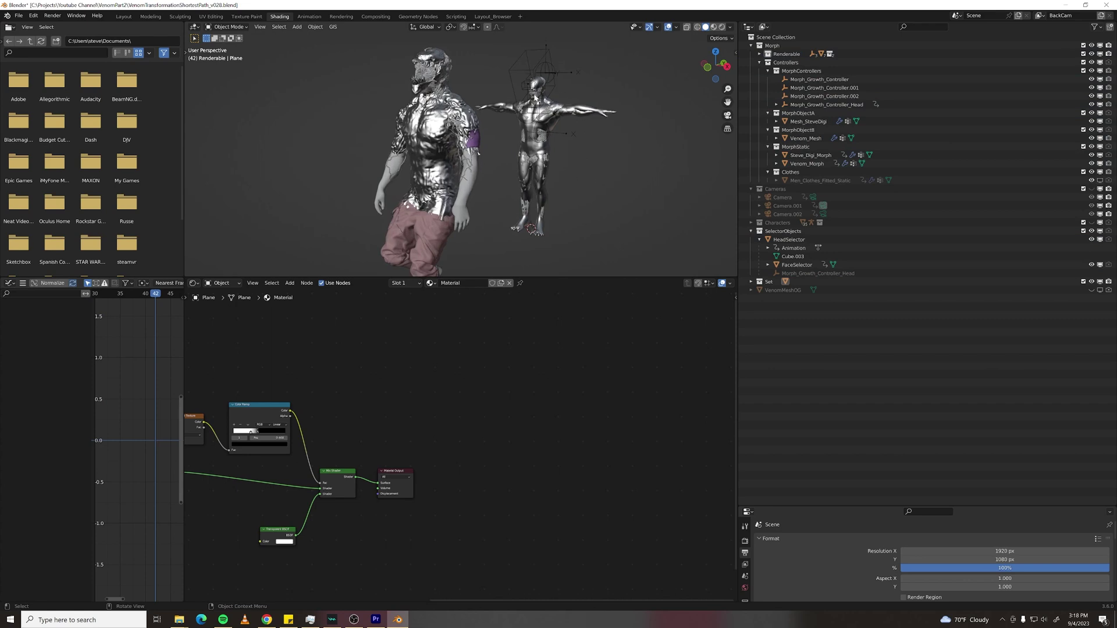
middle_click_drag(535, 97, 511, 101)
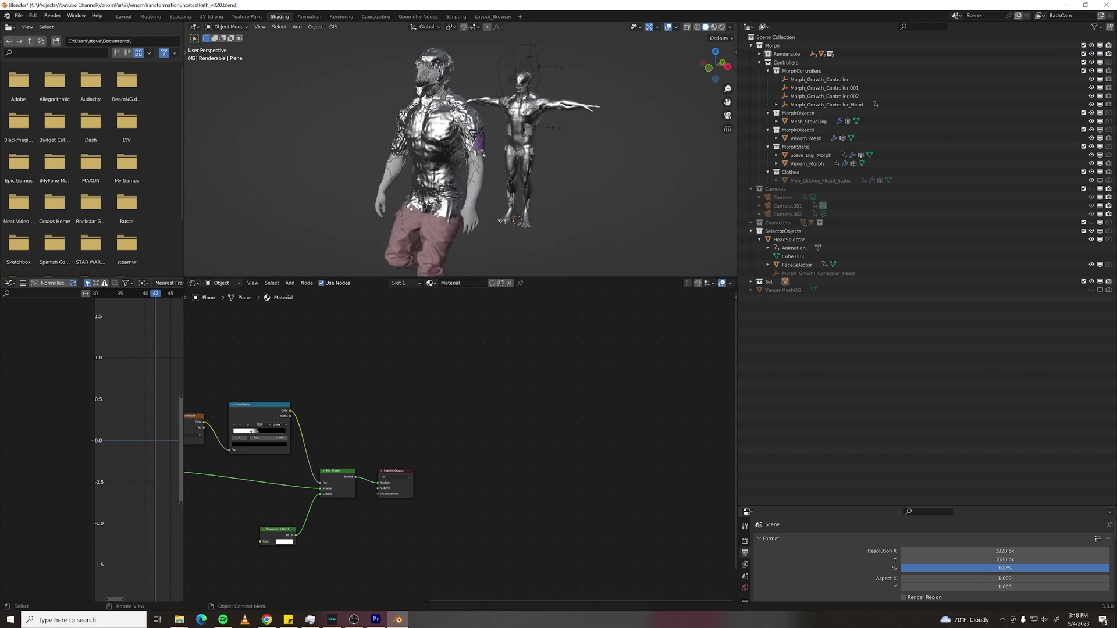
left_click(477, 116)
left_click_drag(819, 505, 818, 173)
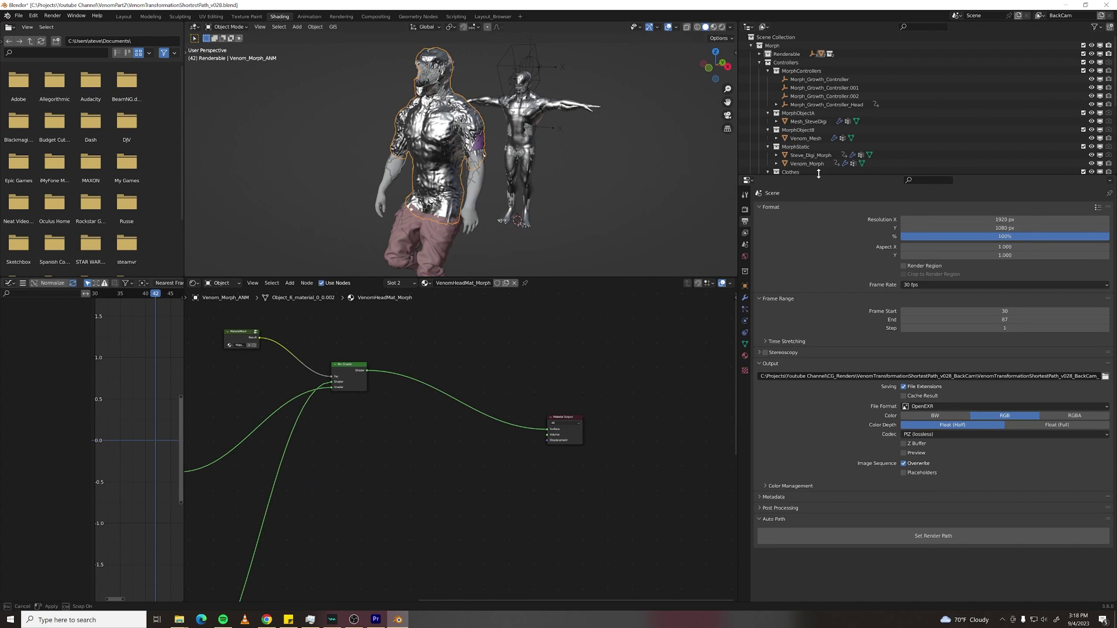
Step: Show modifiers for Steve_Digi_Morph_ANM, Venom_Morph, Steve_Digi_Morph, the pink pants, then Fluid
left_click(745, 297)
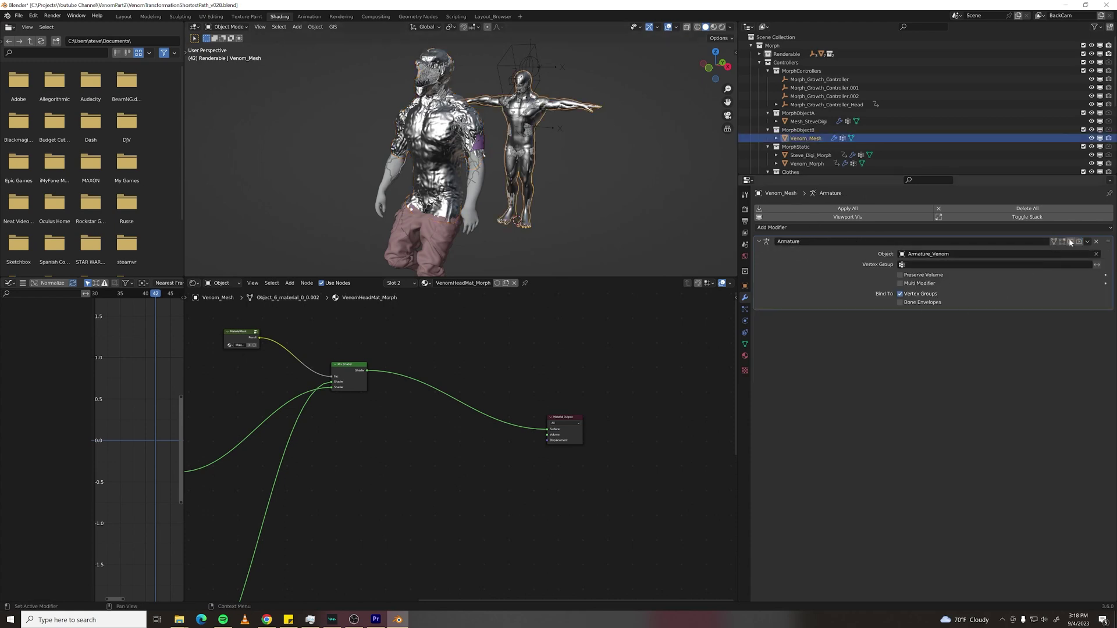
left_click(483, 158)
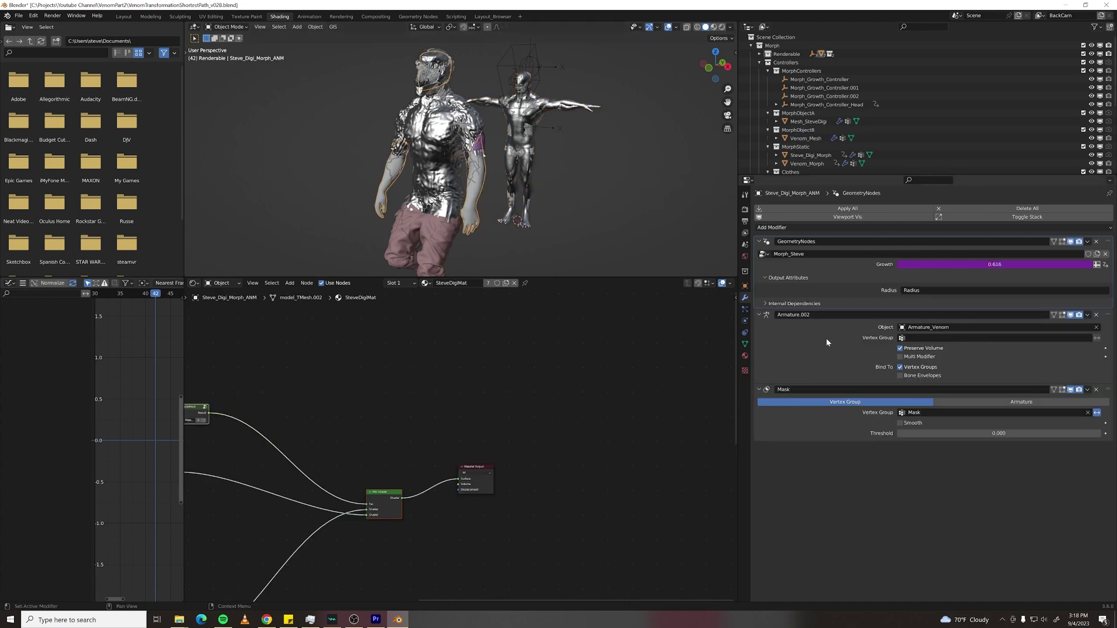
left_click(570, 111)
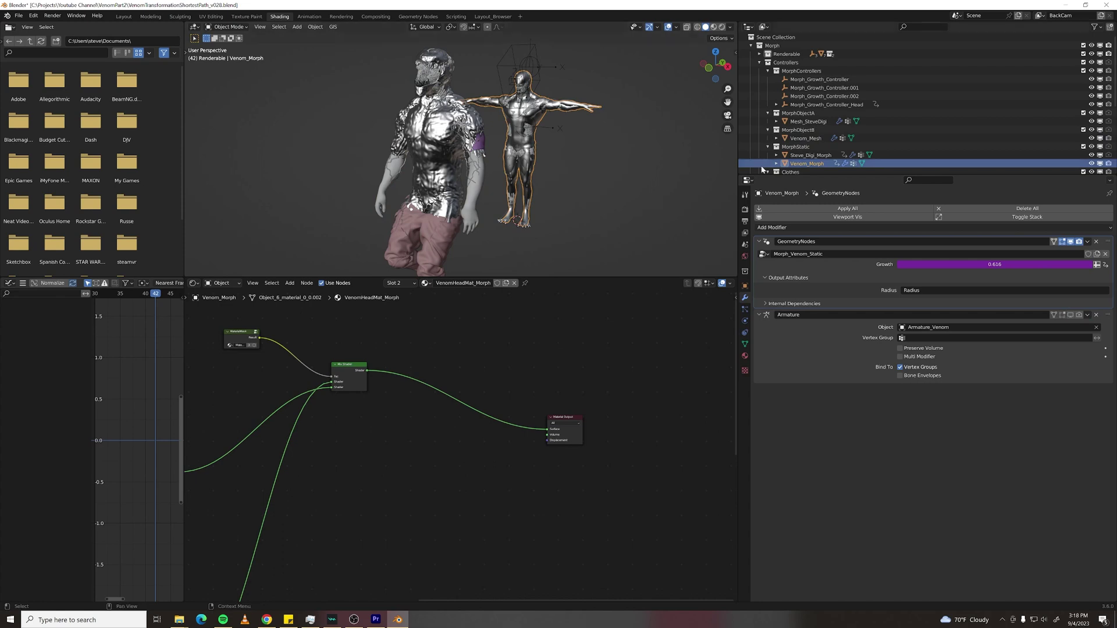
left_click(824, 156)
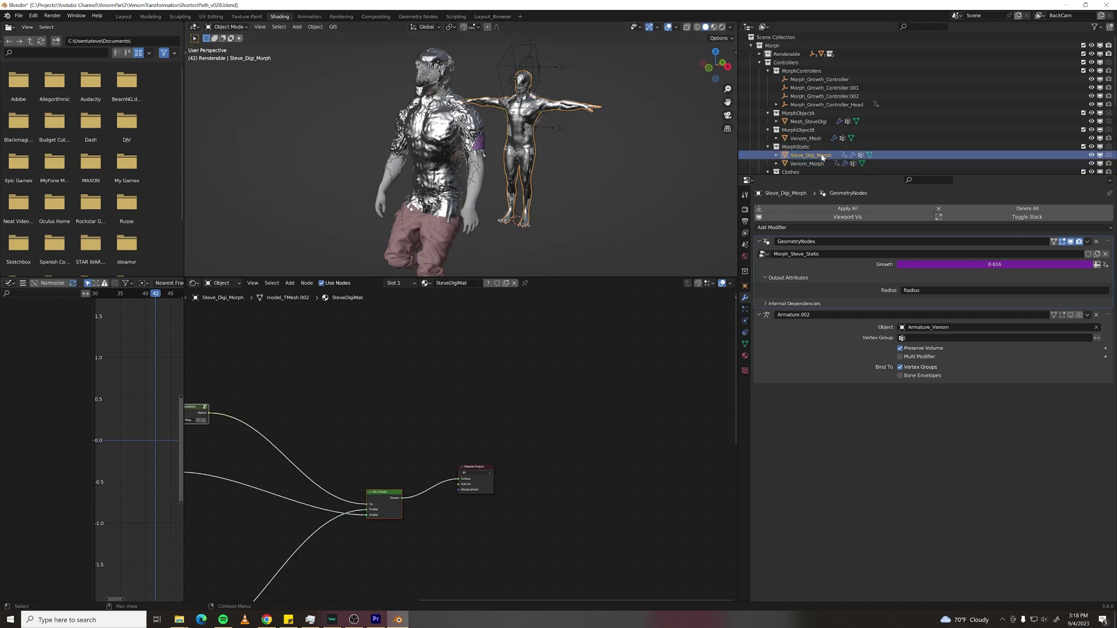
left_click(444, 246)
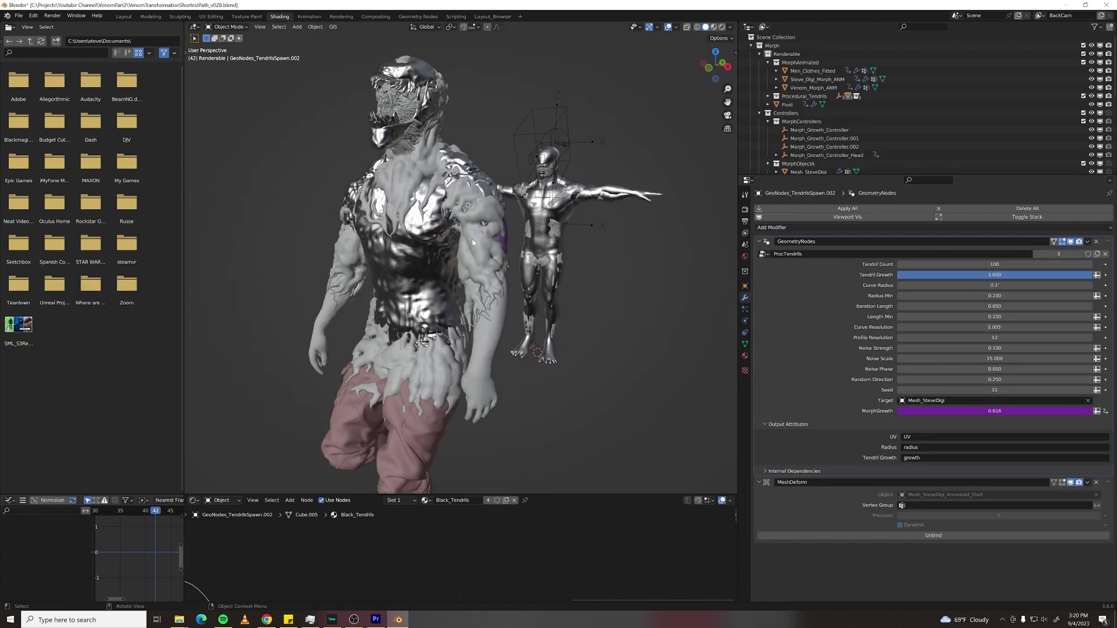
left_click(473, 243)
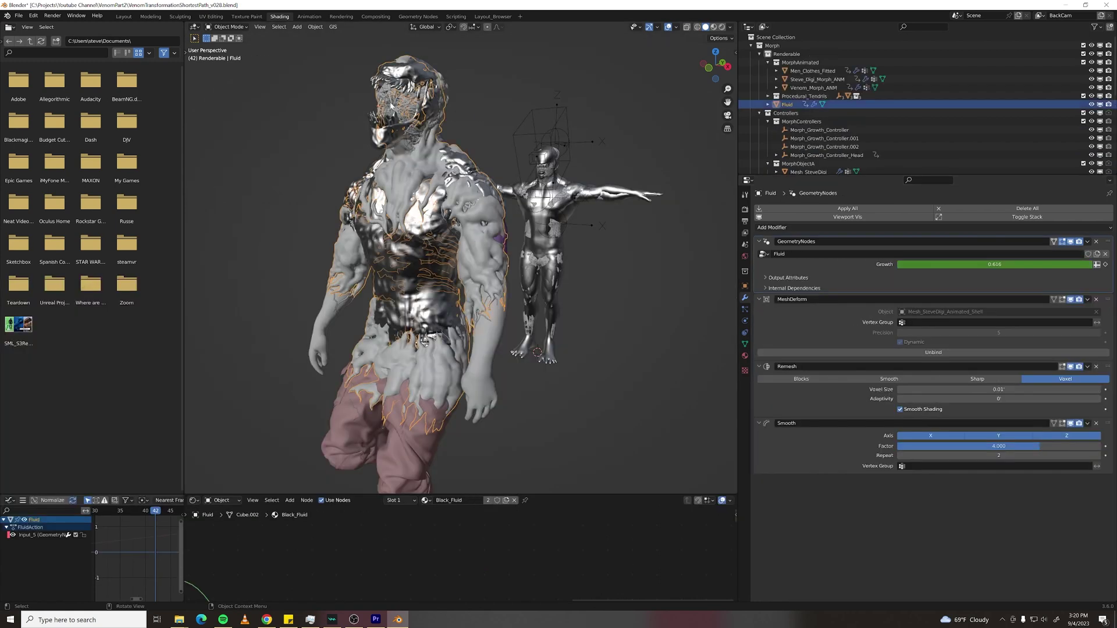
Step: Review the Fluid object's modifier stack, then orbit to a front view of the character
left_click(539, 67)
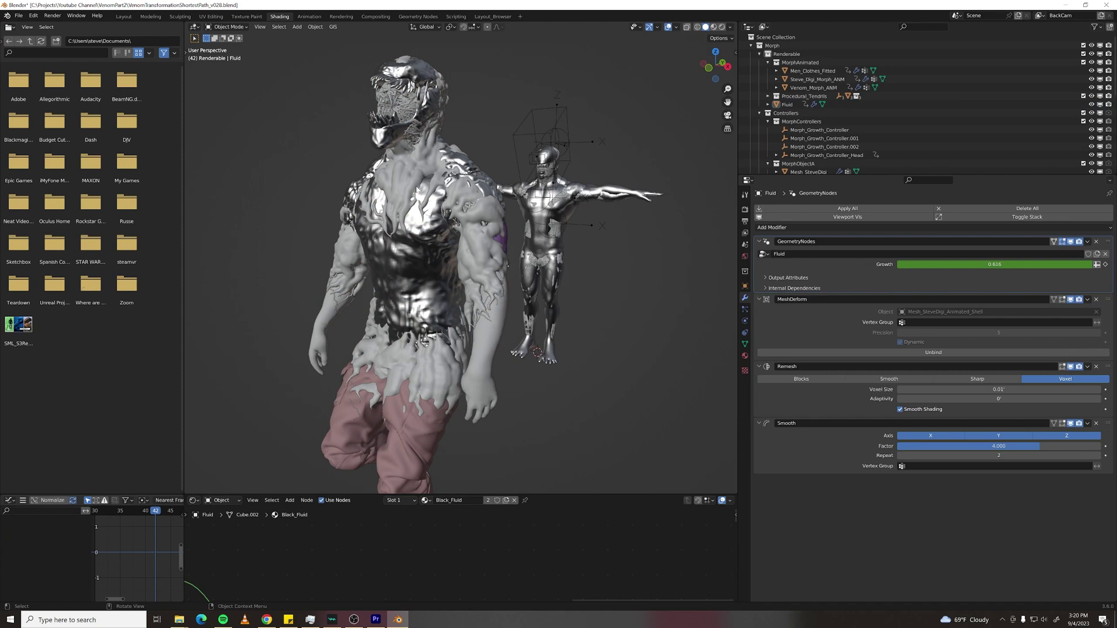
left_click(432, 165)
left_click(522, 140)
scroll(849, 134, "down", 4)
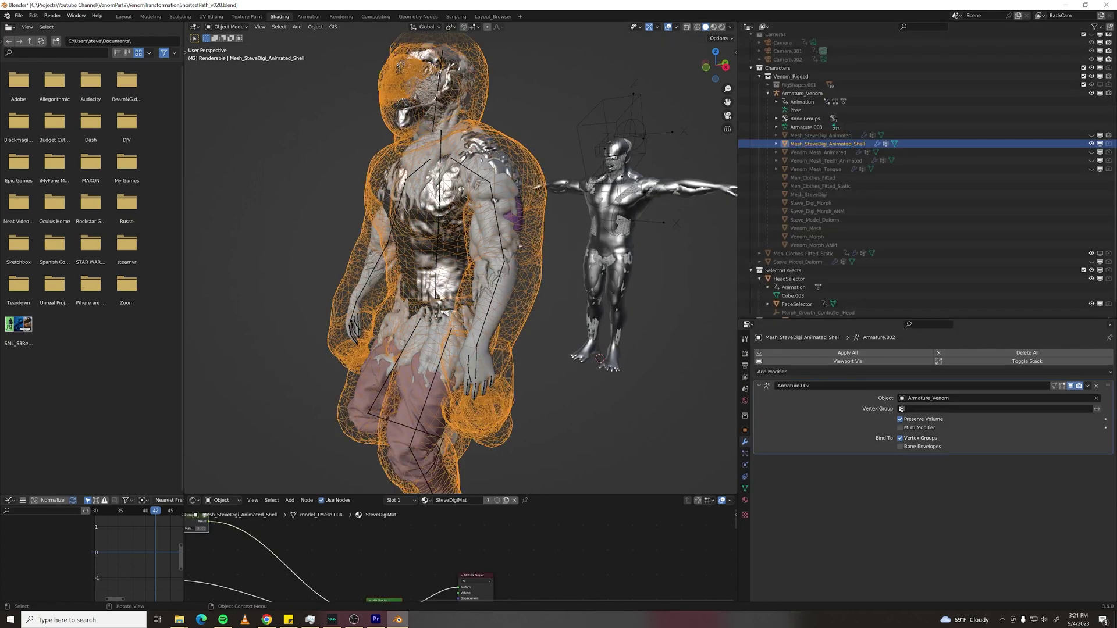
middle_click_drag(520, 333, 516, 362)
scroll(538, 362, "down", 1)
scroll(484, 176, "up", 1)
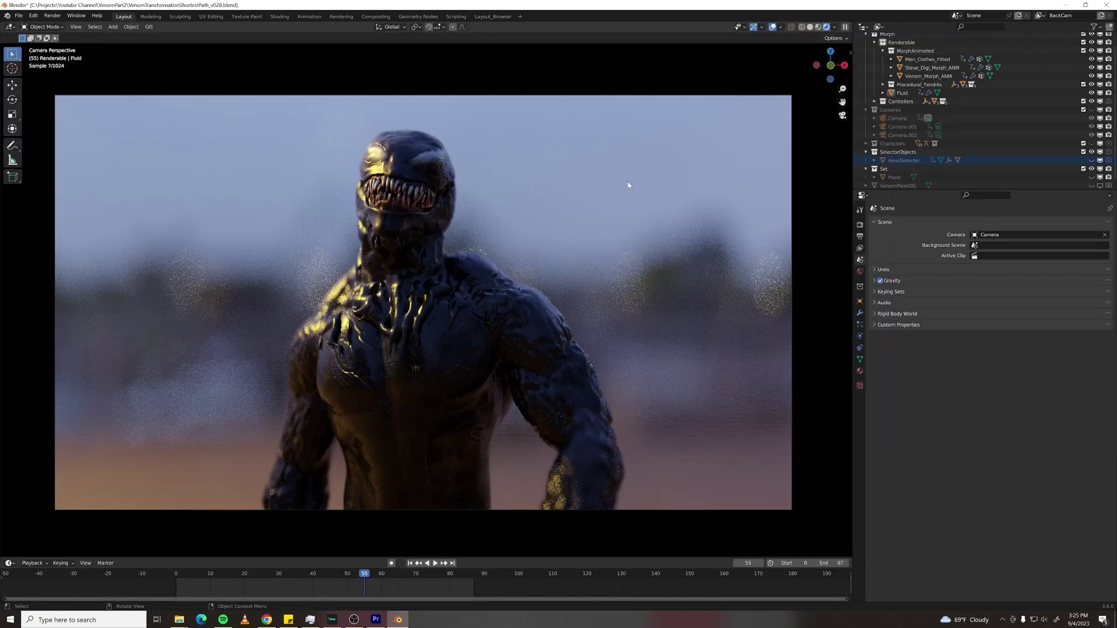
Step: Return to the camera view of Venom, check the VenomMat_Morph nodes, then pull back to the whole figure
middle_click_drag(605, 309, 427, 316)
key("KP_0")
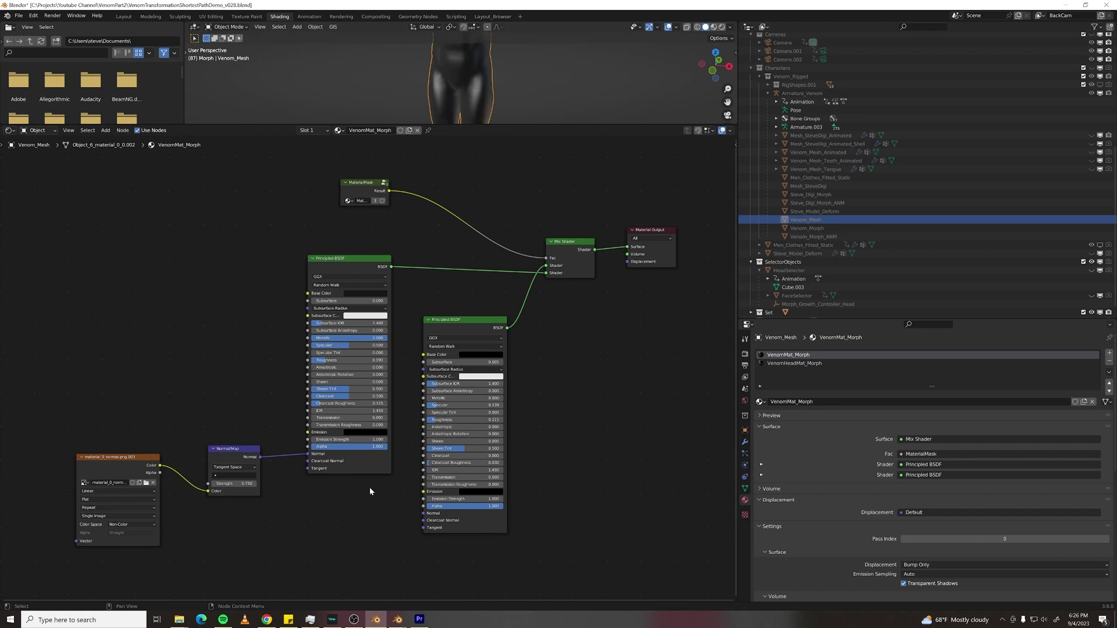
scroll(323, 496, "up", 2)
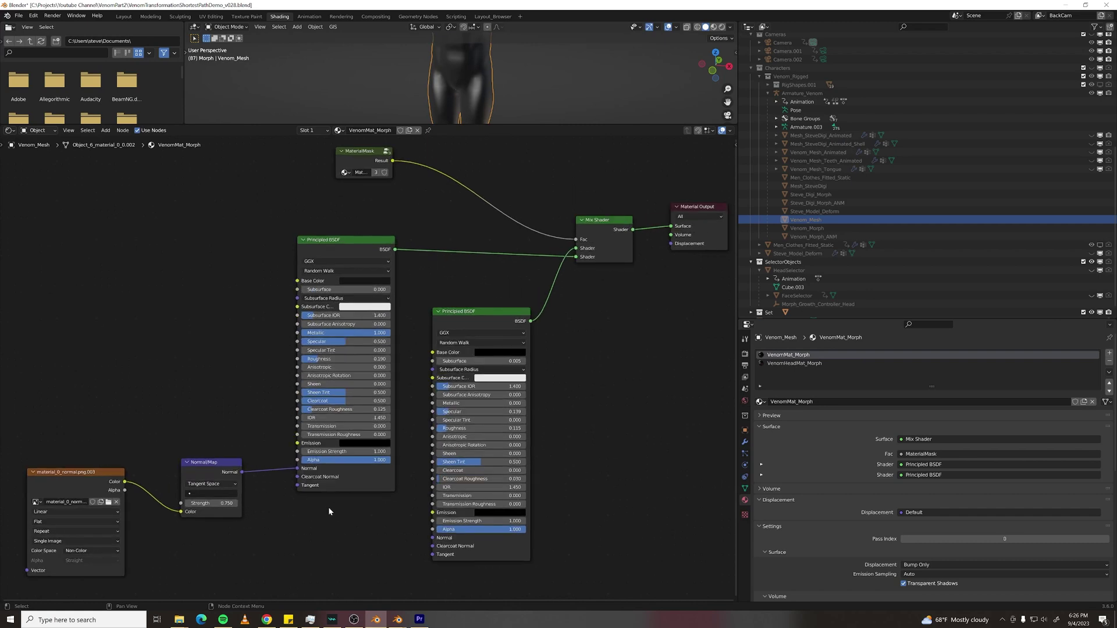
middle_click_drag(328, 507, 351, 497)
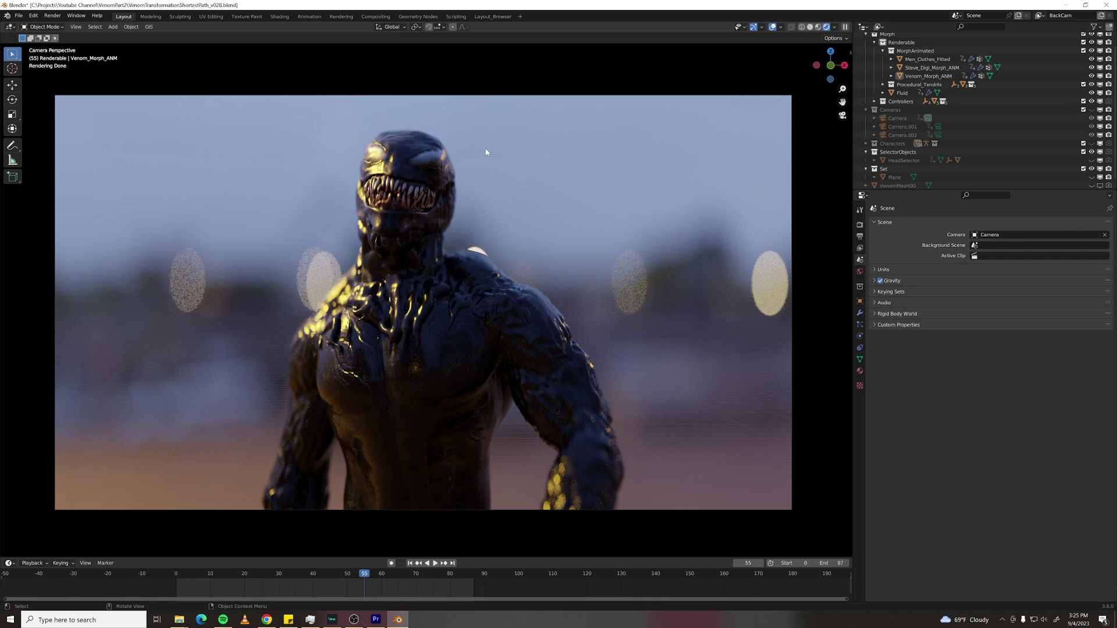
middle_click_drag(487, 151, 495, 352)
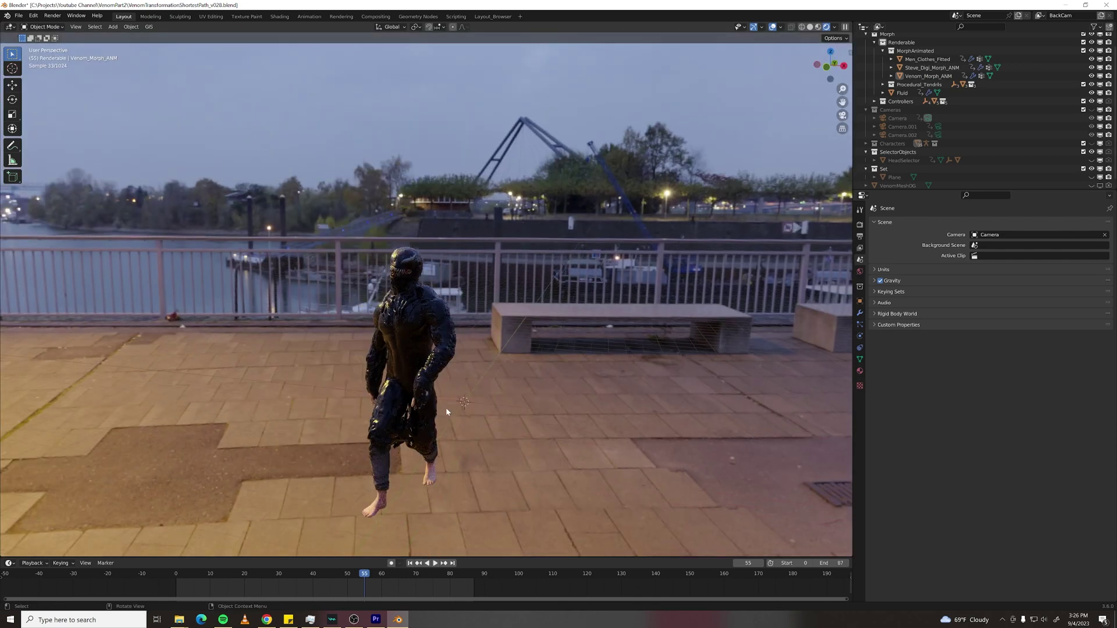
Step: Zoom toward and orbit around the rendered Venom figure on the riverside promenade
middle_click_drag(446, 408, 476, 352, "shift")
scroll(476, 362, "up", 1)
scroll(474, 349, "up", 1)
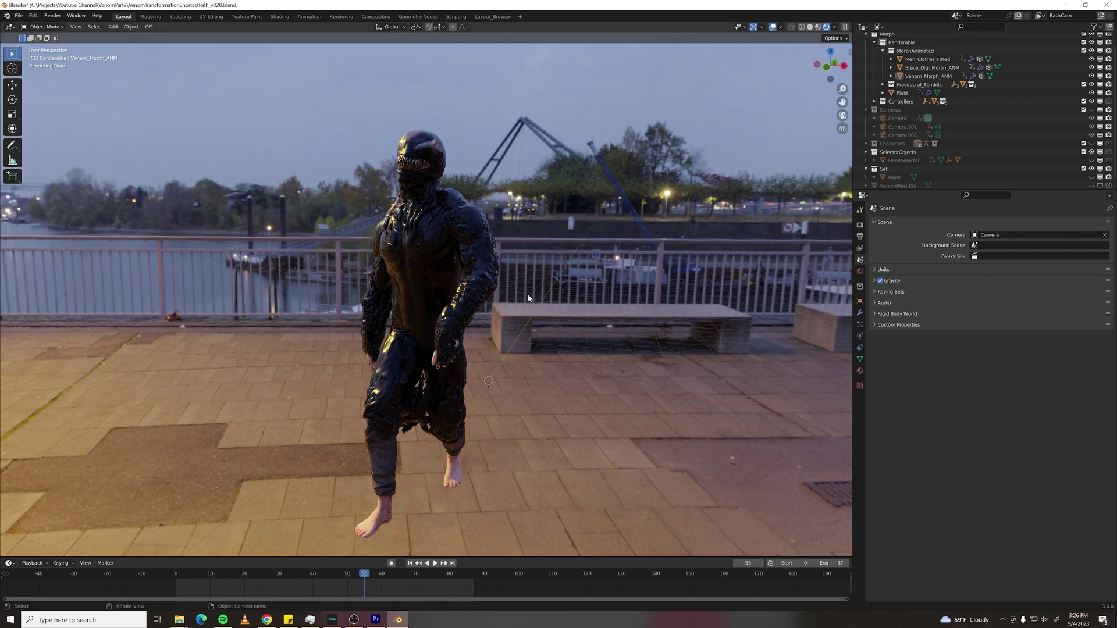
mouse_move(442, 245)
middle_mouse_down()
mouse_move(428, 237)
mouse_move(460, 236)
middle_mouse_up()
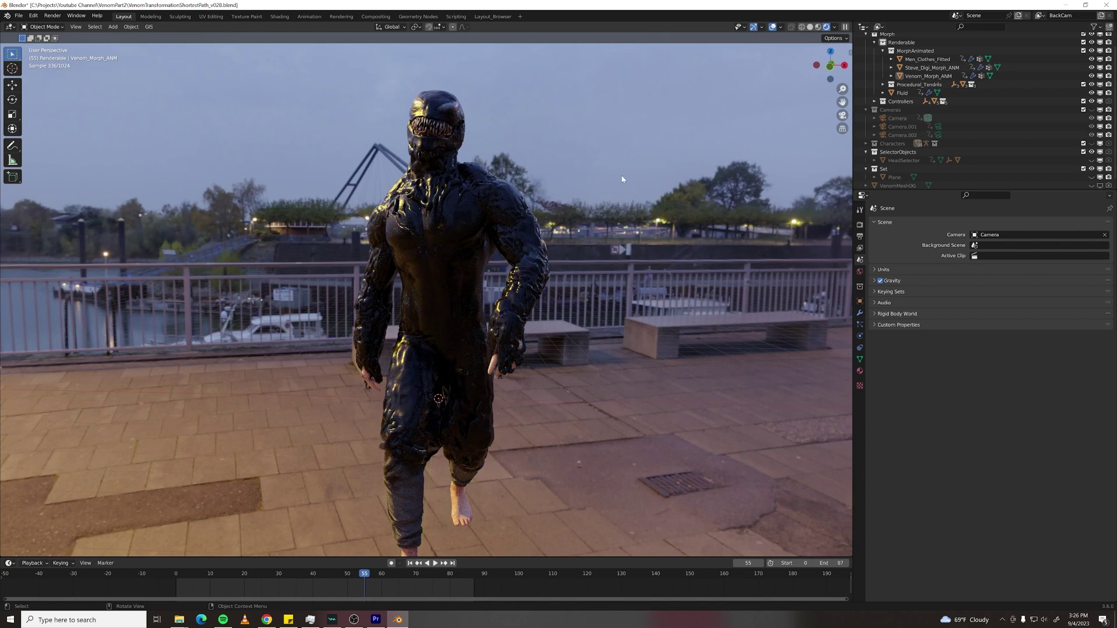
middle_click_drag(572, 314, 548, 306)
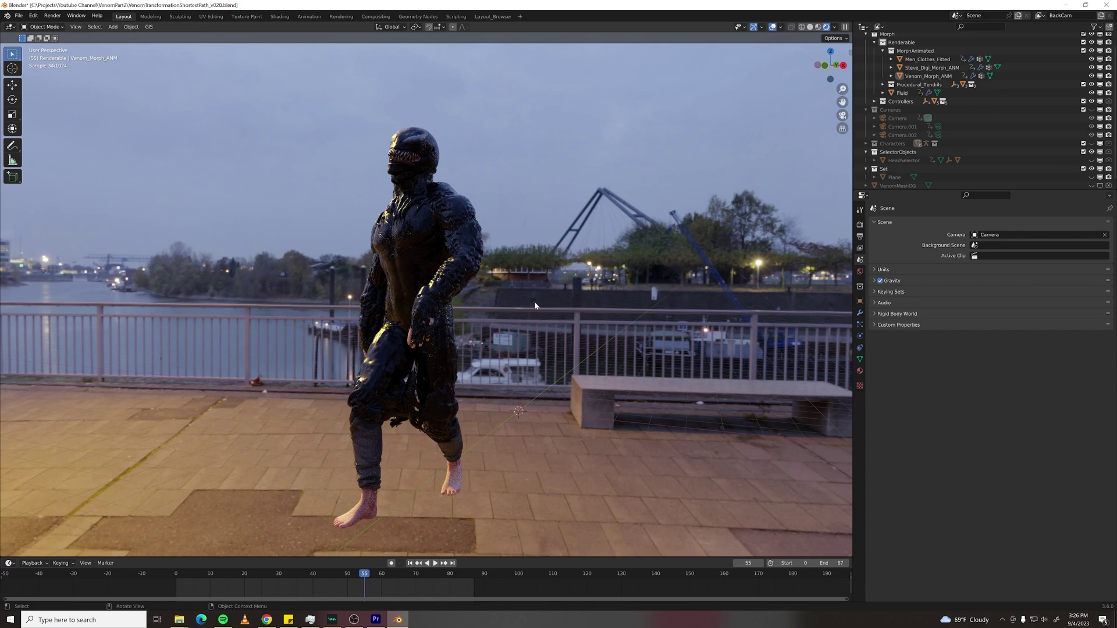